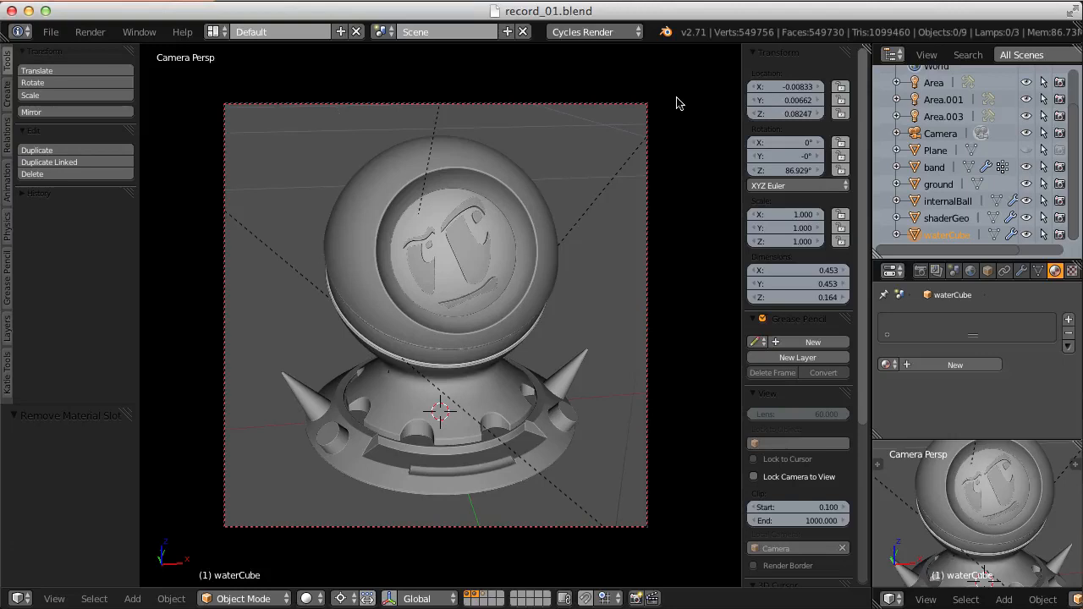
- Isolate the waterCube layer by hiding the totem layer, and examine the water block's shape from several angles
left_click(10, 329)
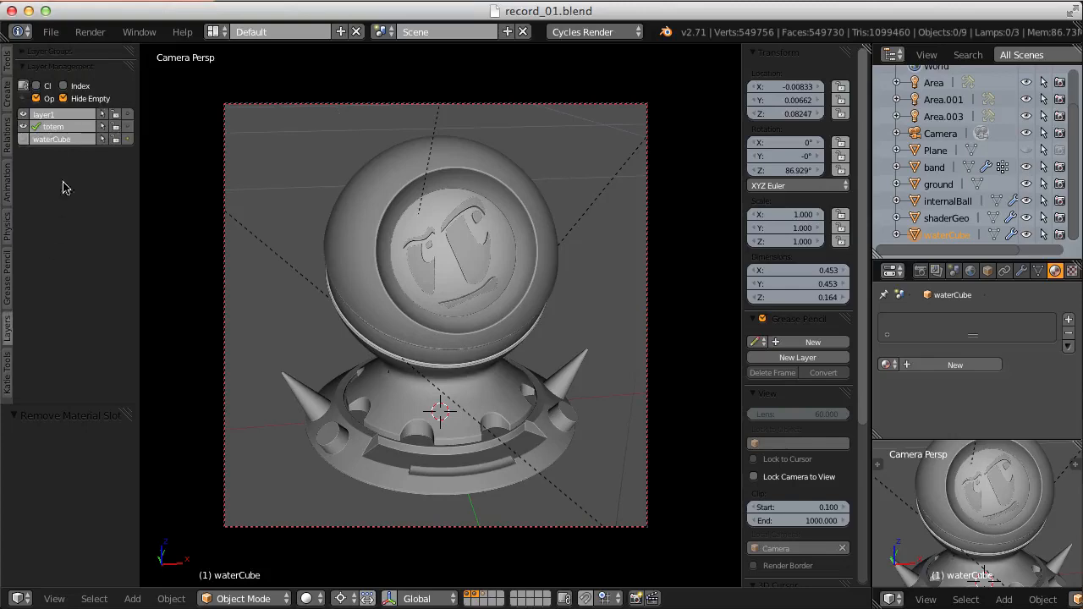
left_click(23, 126)
left_click(22, 139)
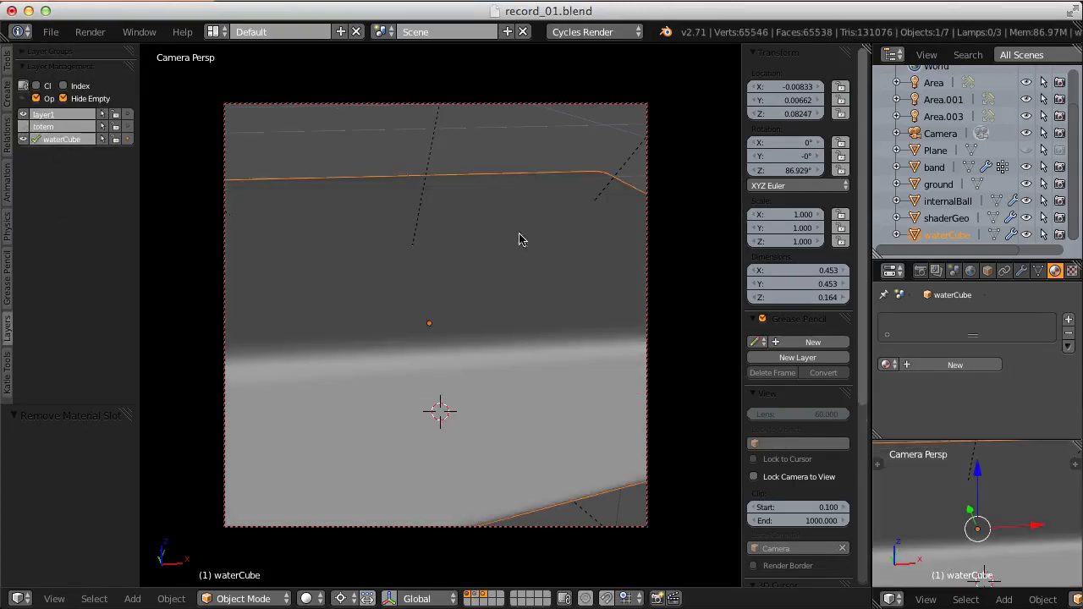
middle_click_drag(484, 253, 554, 237)
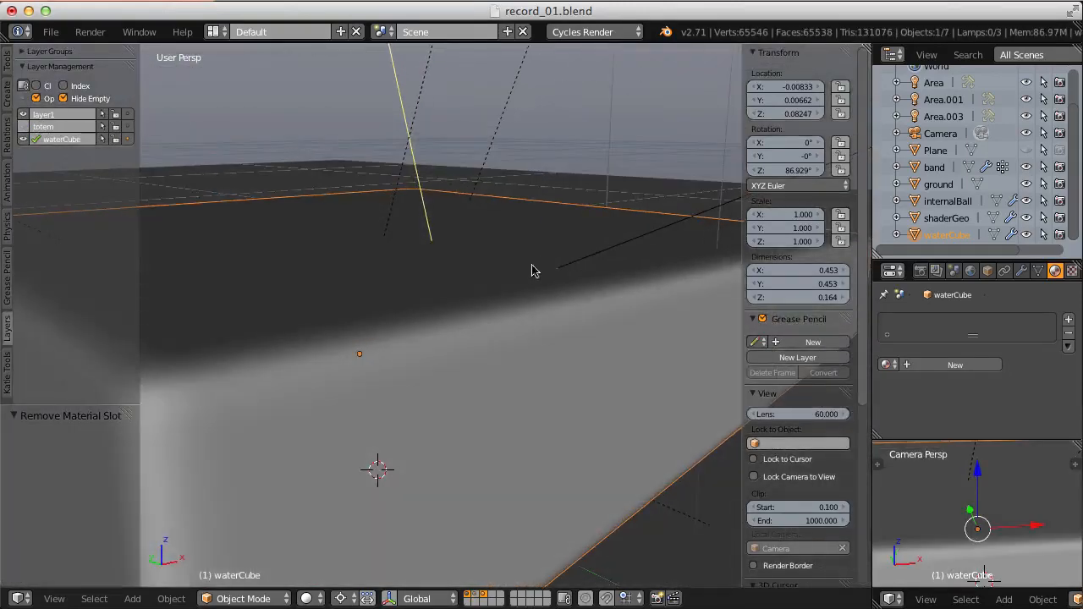
scroll(532, 270, "down", 8)
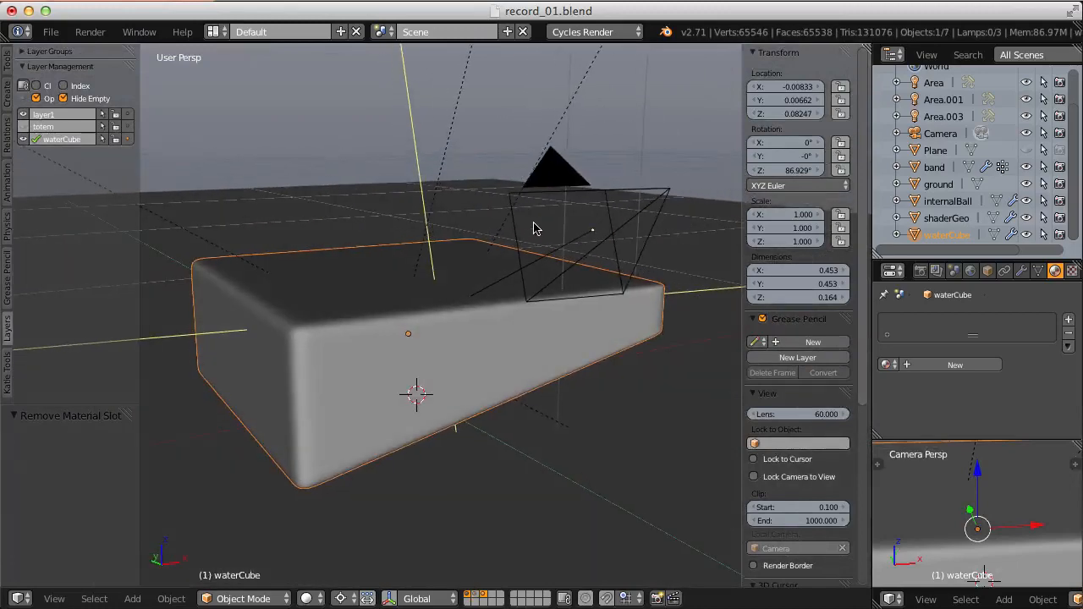
scroll(518, 245, "up", 3)
middle_click_drag(502, 258, 485, 241)
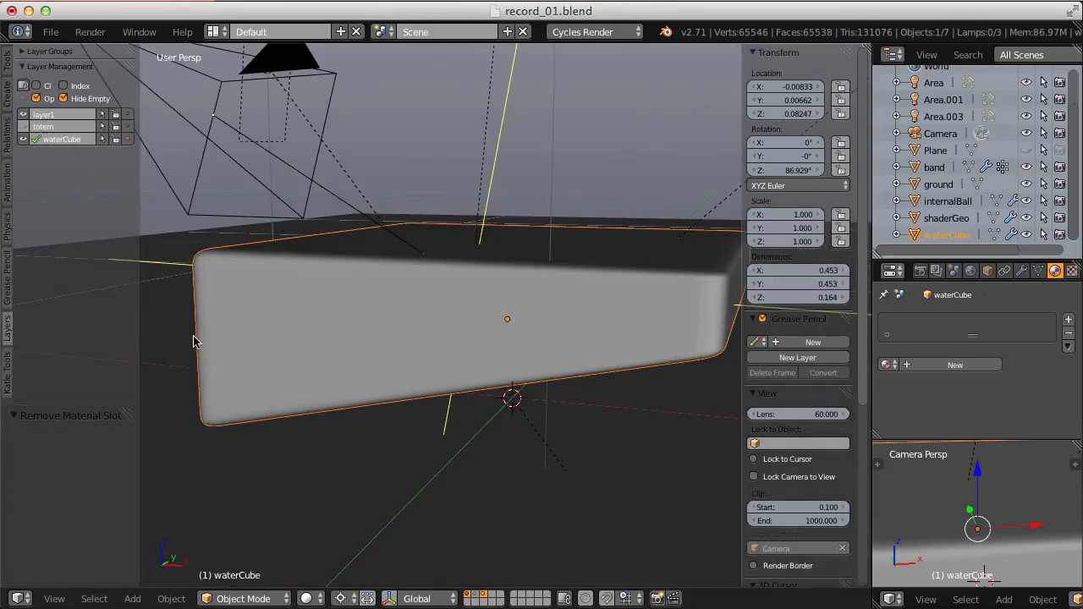
middle_click_drag(193, 341, 380, 334)
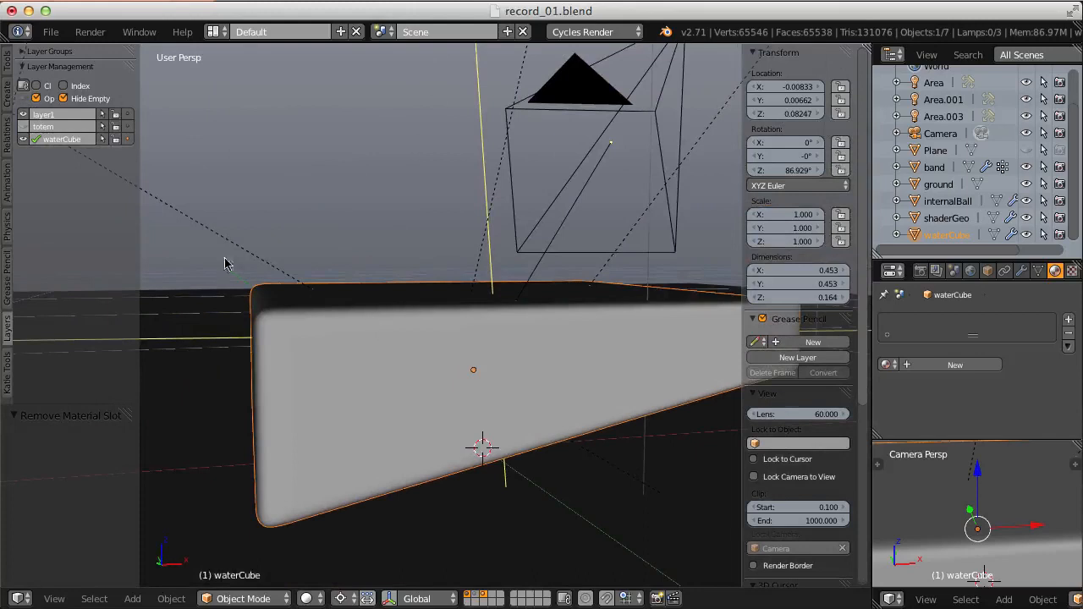
- Show the totem layer in place of the waterCube layer and select the shaderGeo object
left_click(23, 127)
left_click(23, 139)
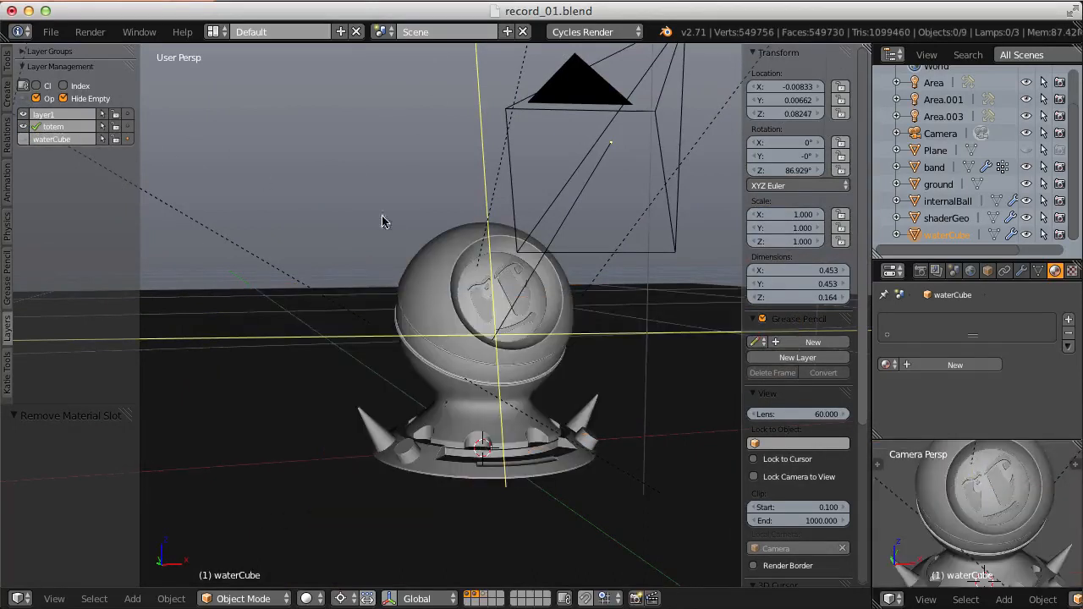
right_click(440, 294)
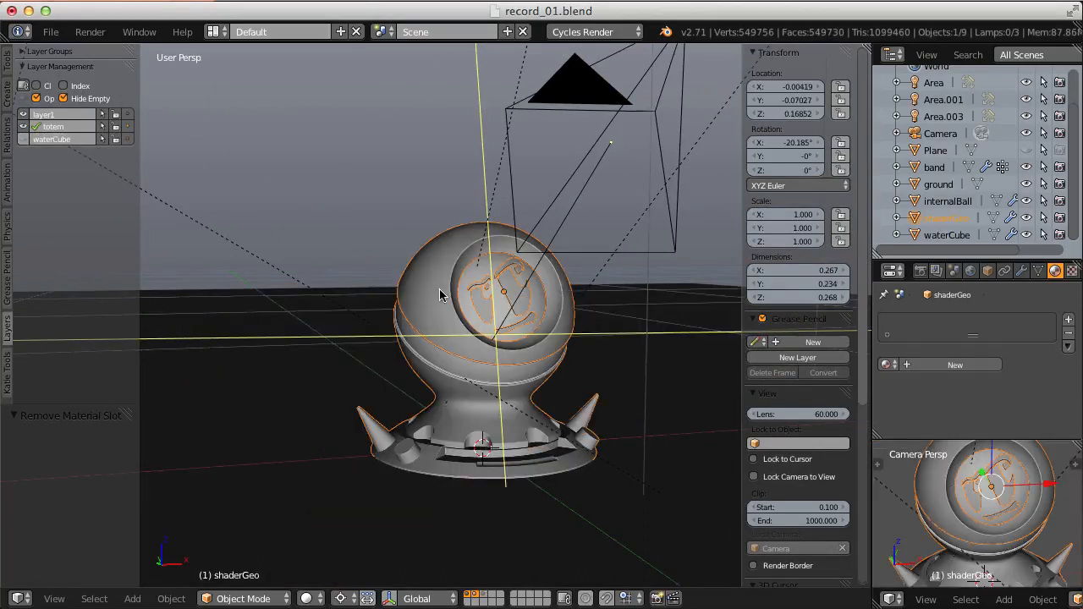
- Turn the main area into a Node Editor and give shaderGeo a new material named ocean
left_click(23, 598)
key("n")
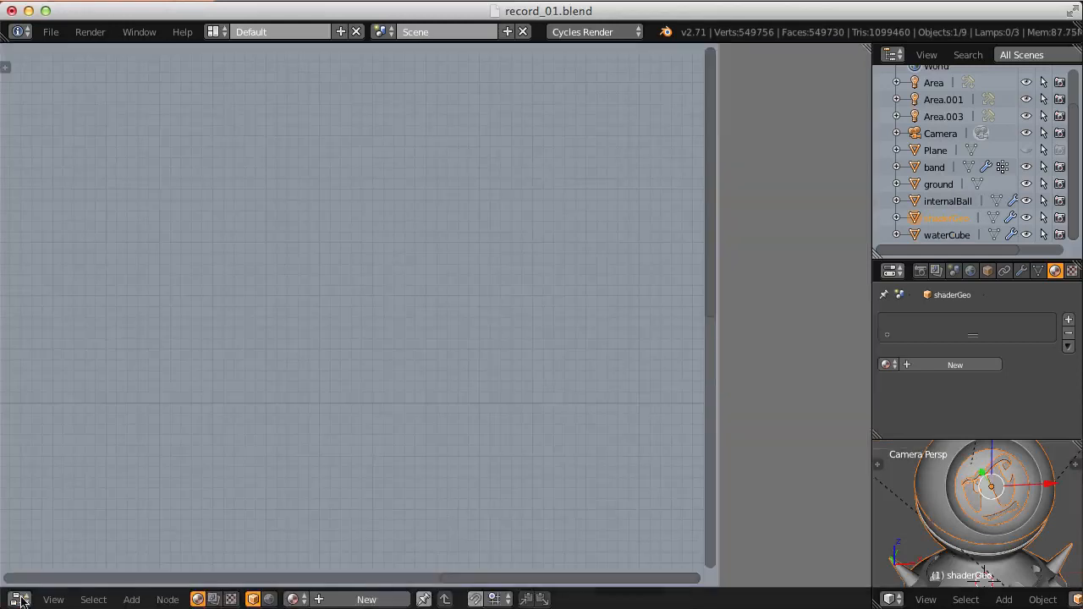
left_click(952, 365)
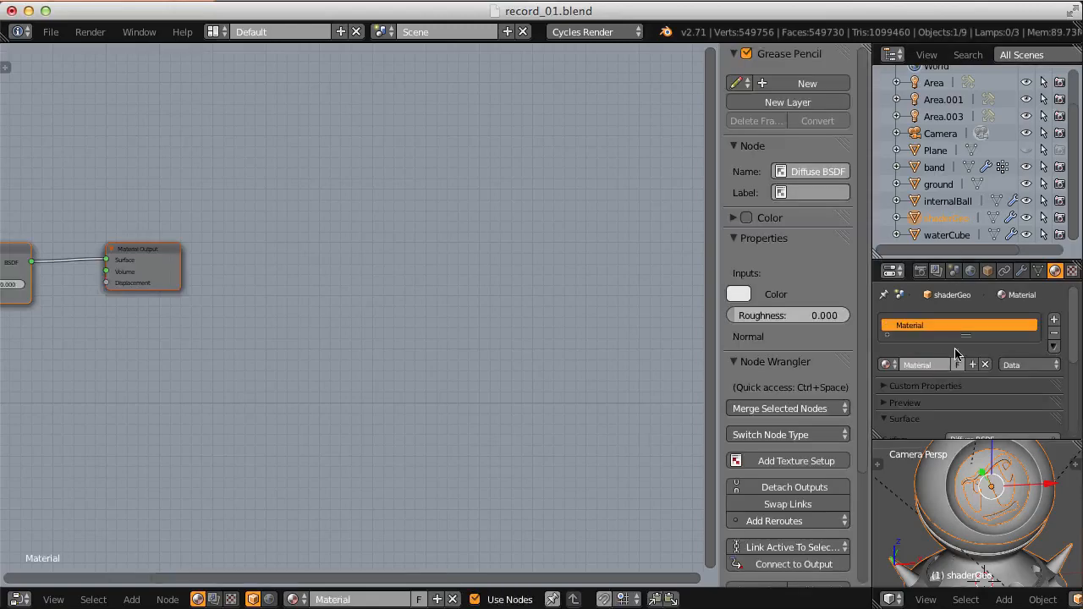
double_click(927, 365)
type("sc")
key("Return")
scroll(429, 336, "left", 10)
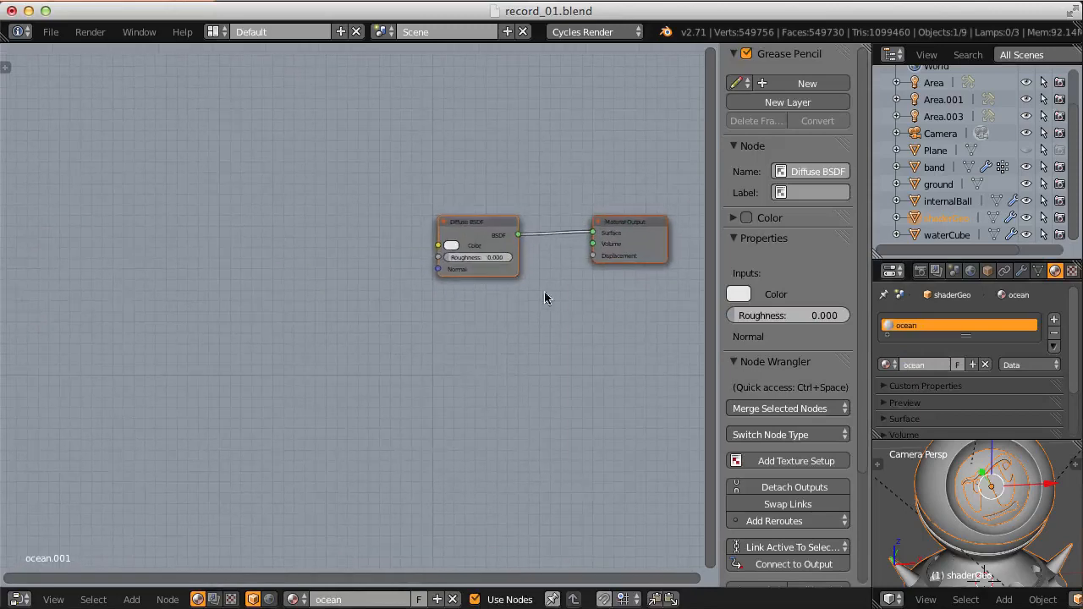
- Add a Voronoi Texture node and place it below and before the Diffuse BSDF node
key("shift+a")
mouse_move(518, 363)
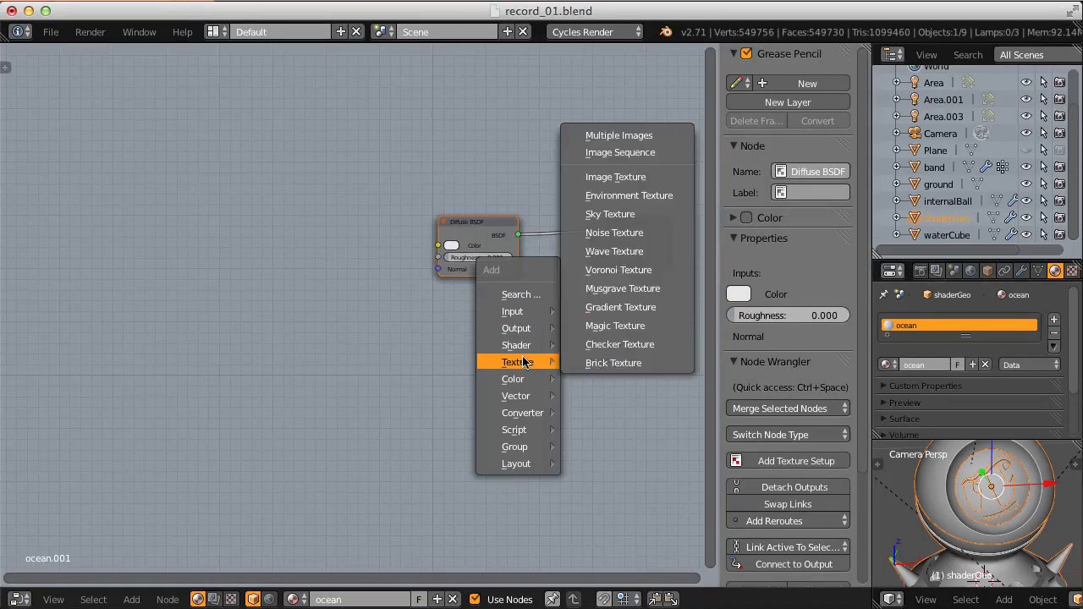
left_click(618, 270)
left_click(203, 351)
- Add a Texture Coordinate node before the Voronoi Texture and connect its Generated output to the texture's Vector input
key("shift+a")
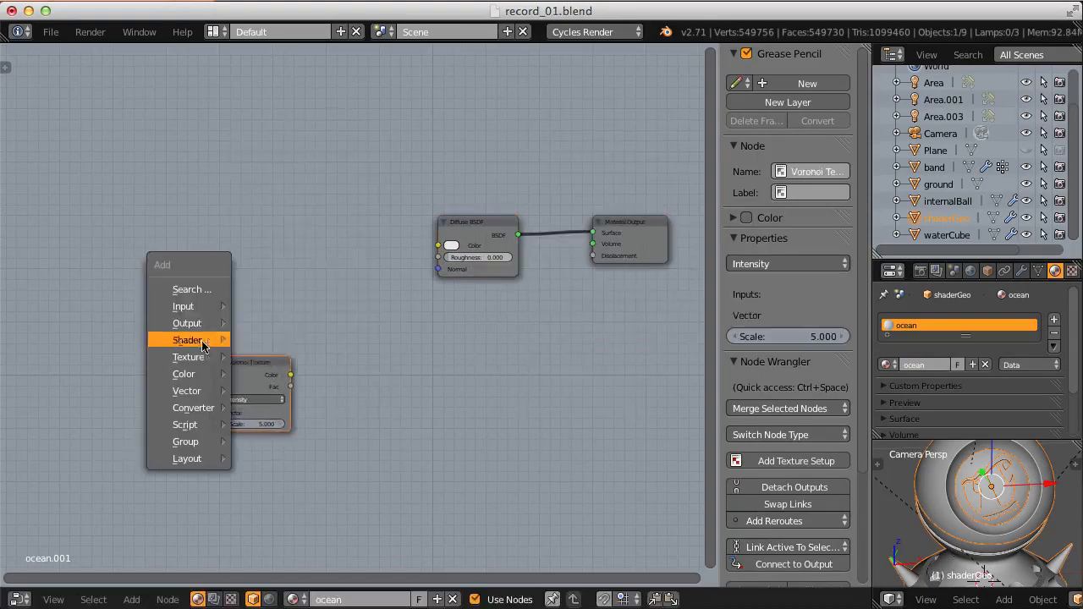
mouse_move(183, 307)
left_click(298, 332)
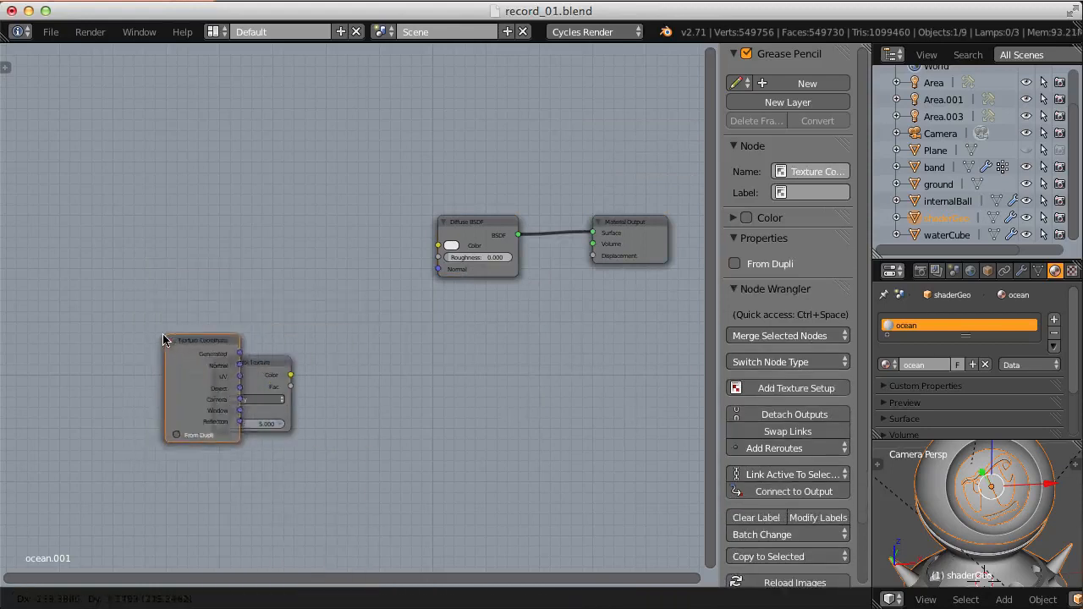
left_click(47, 338)
left_click_drag(122, 354, 217, 413)
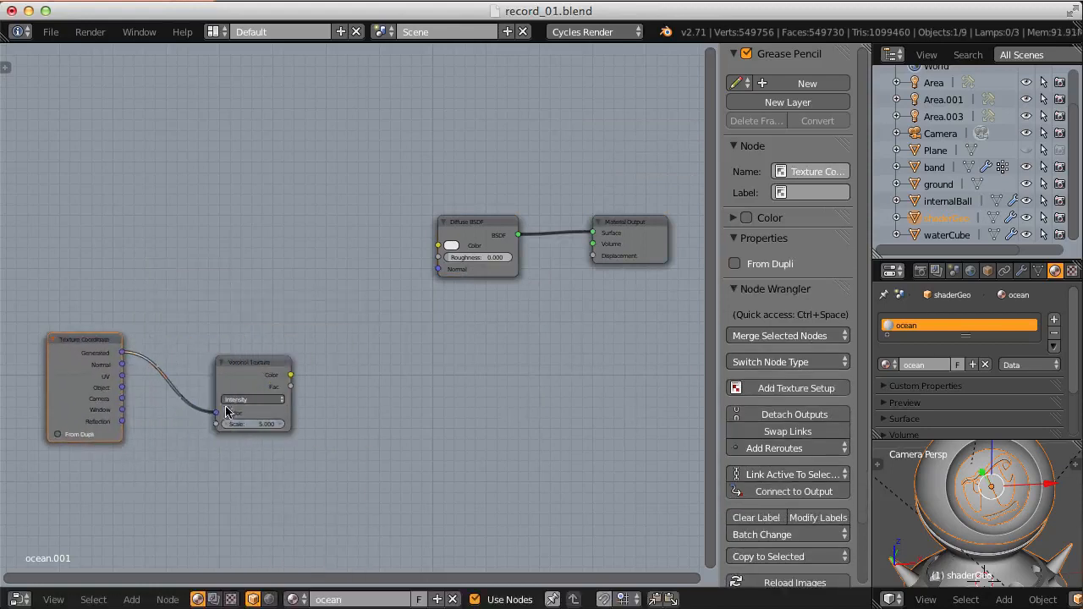
- Route the Voronoi Texture through a Viewer node and show it rendered in an enlarged camera preview
left_click(260, 370, "ctrl+shift")
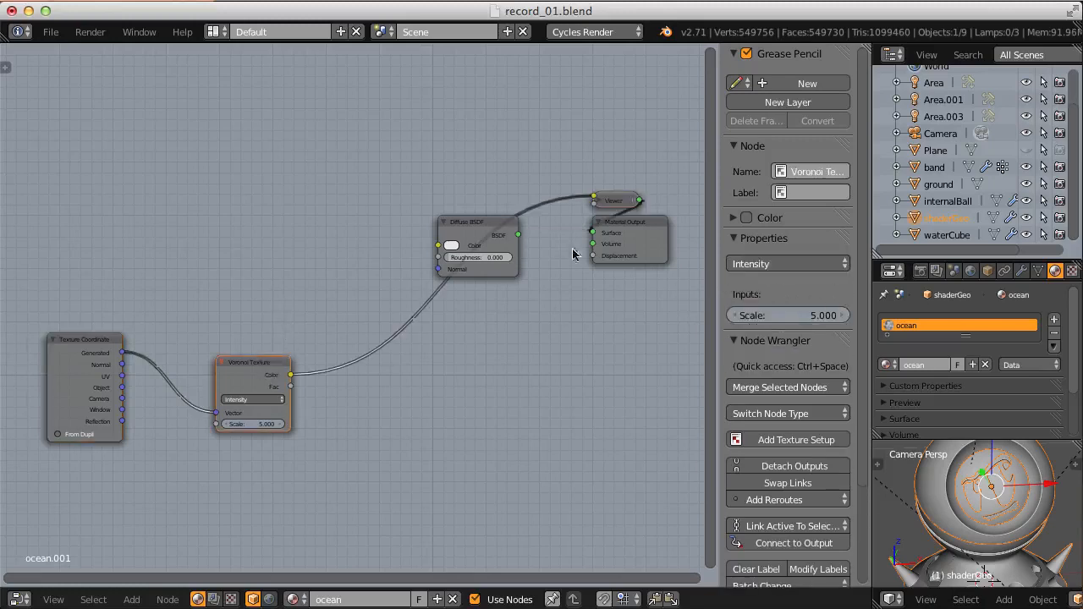
scroll(575, 249, "up", 2)
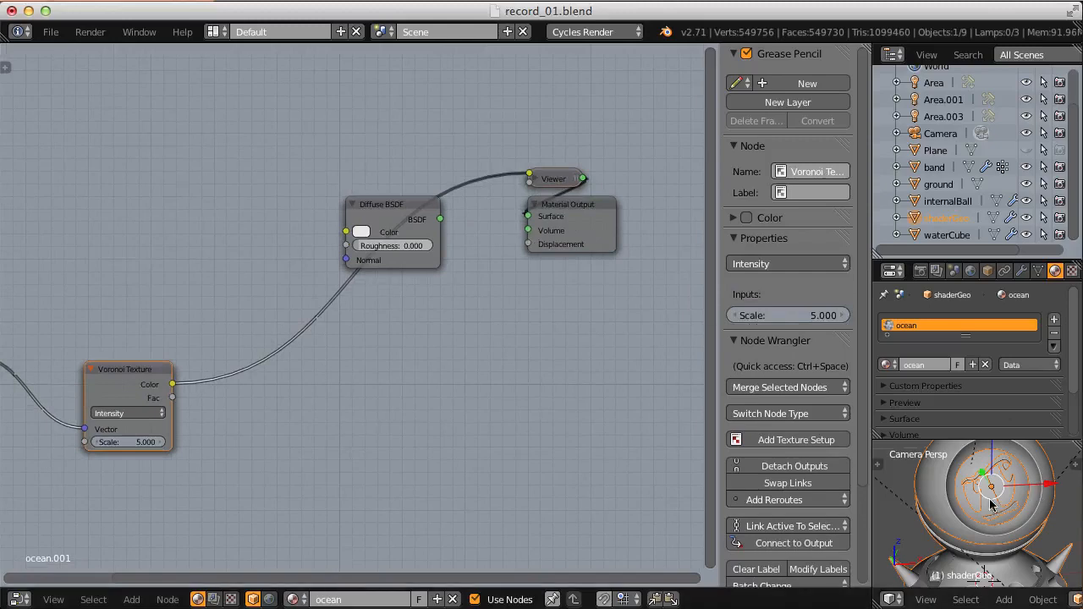
key("shift+z")
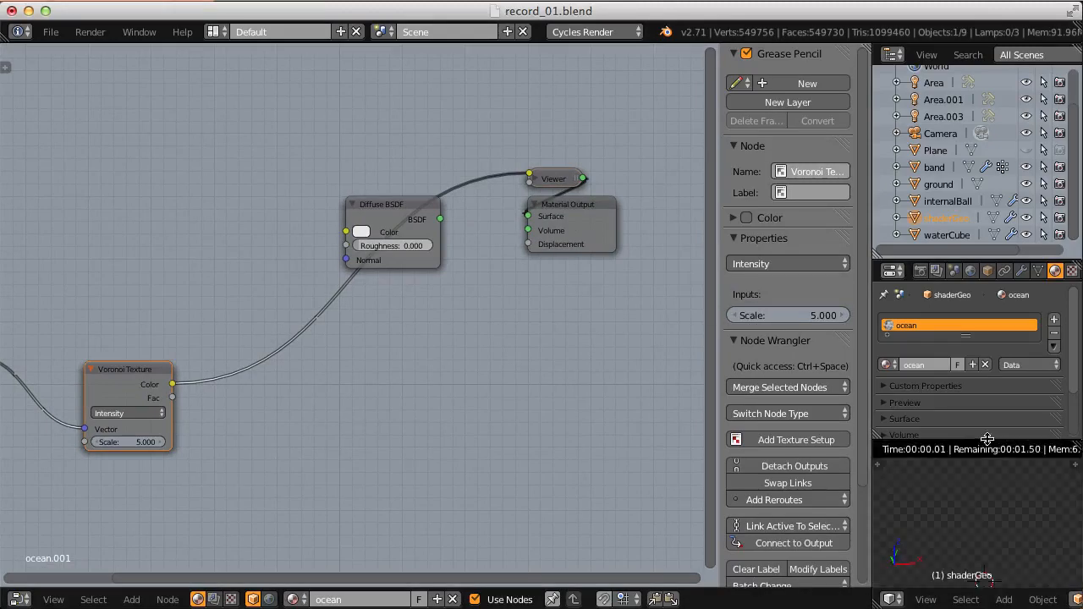
left_click_drag(987, 437, 990, 411)
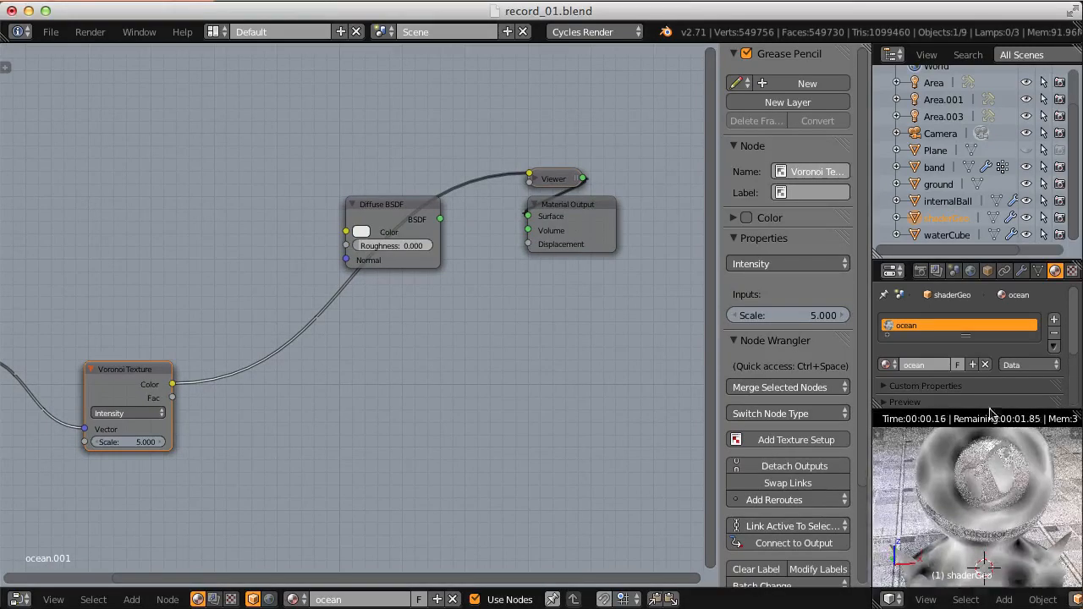
middle_click_drag(970, 485, 956, 537)
key("KP_0")
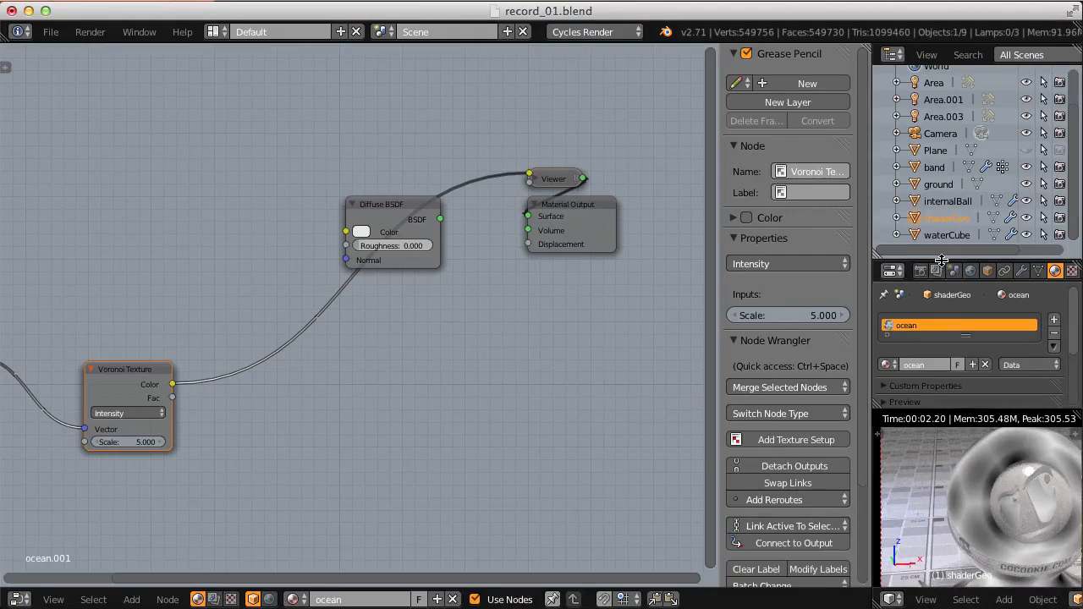
- Shrink the Outliner area and turn it into a UV/Image Editor
left_click_drag(942, 260, 945, 220)
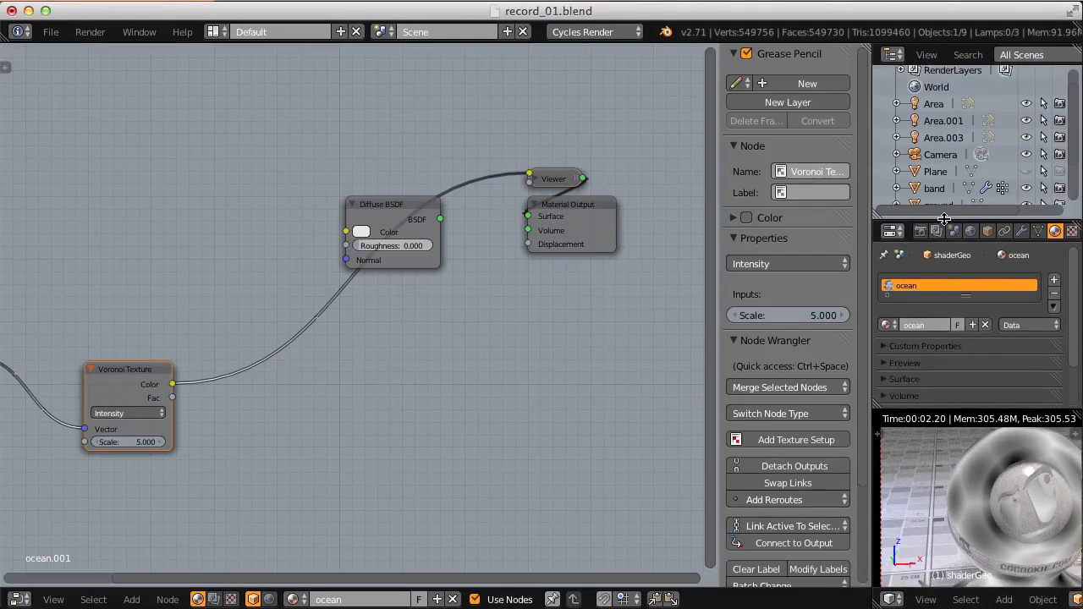
left_click(893, 55)
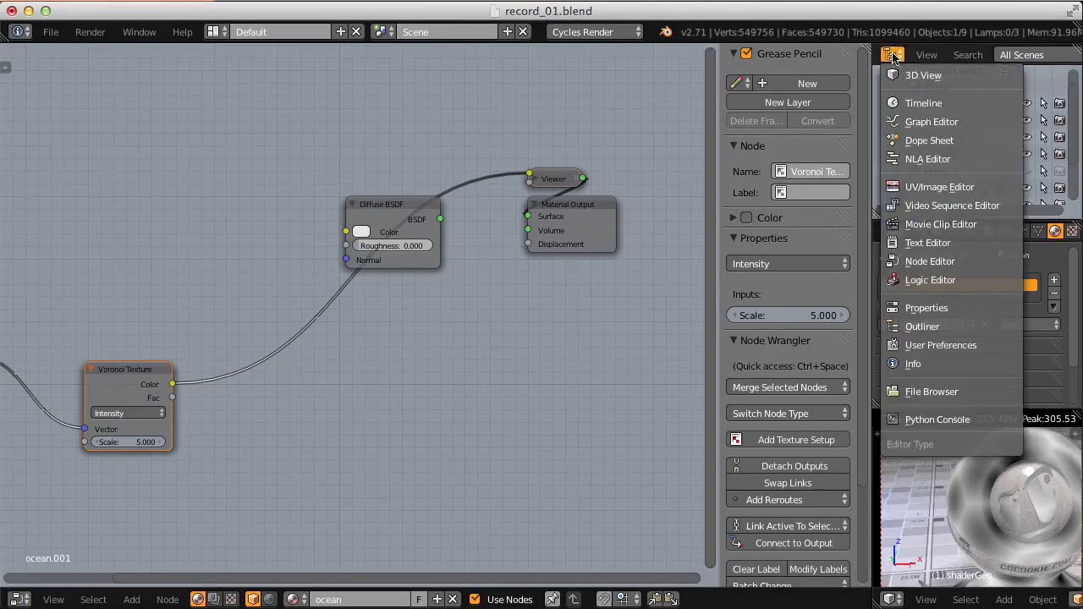
key("u")
- Open the reference image ocean_01.jpg from the ref folder, browsing the files as thumbnails, and frame its water surface
left_click(965, 208)
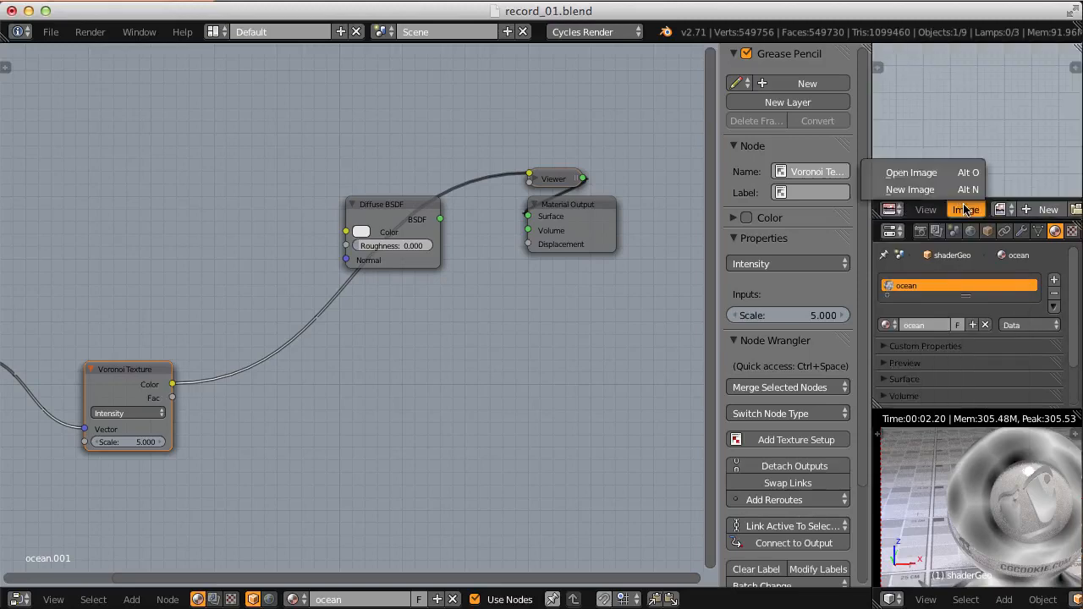
left_click(938, 172)
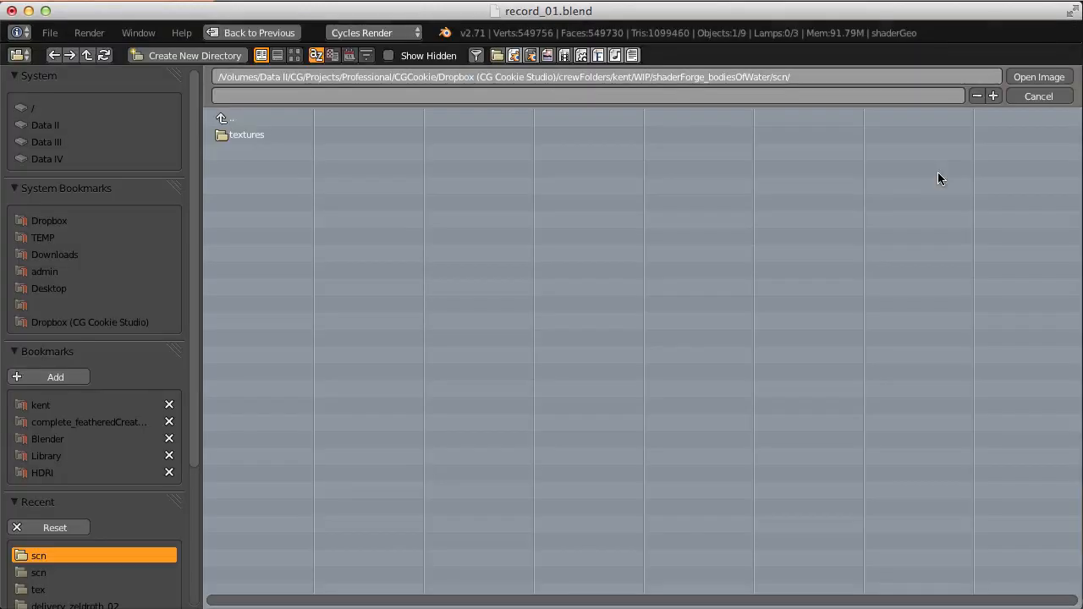
left_click(274, 119)
left_click(256, 140)
left_click(295, 56)
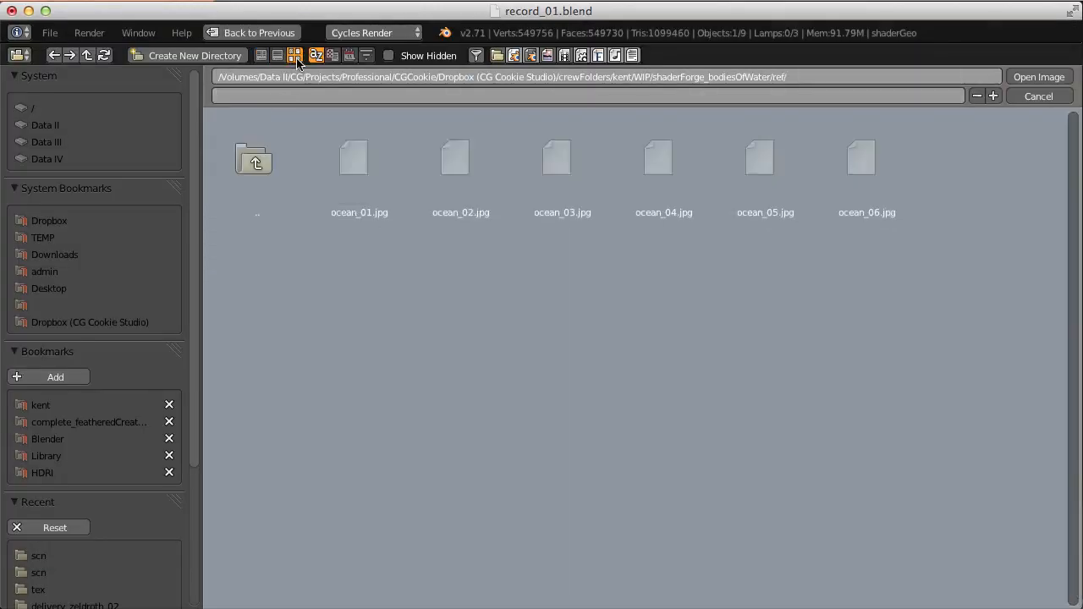
left_click(334, 161)
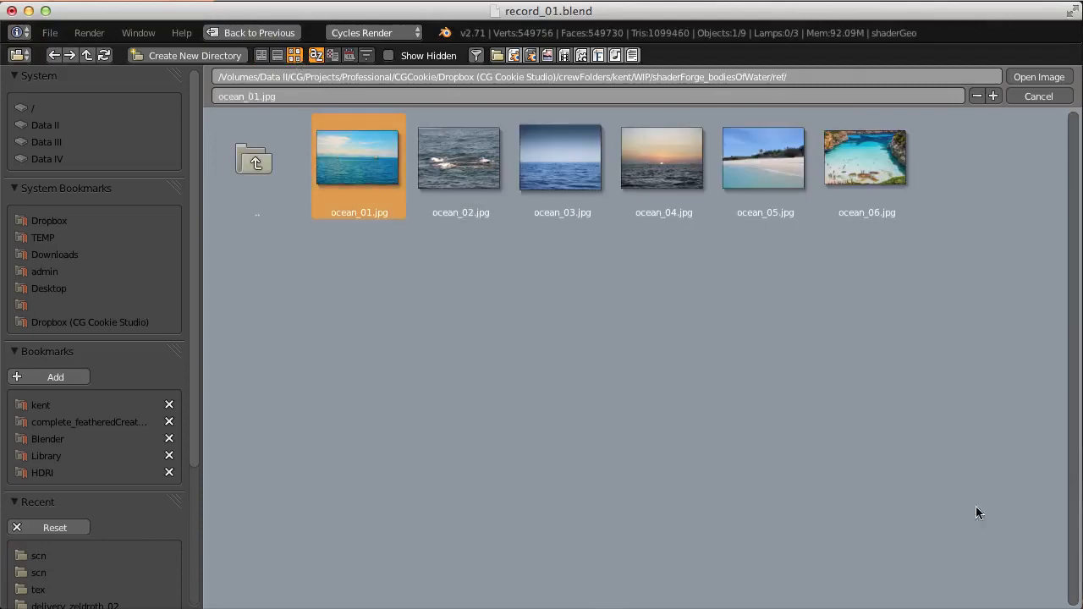
key("Return")
middle_click_drag(963, 174, 990, 145)
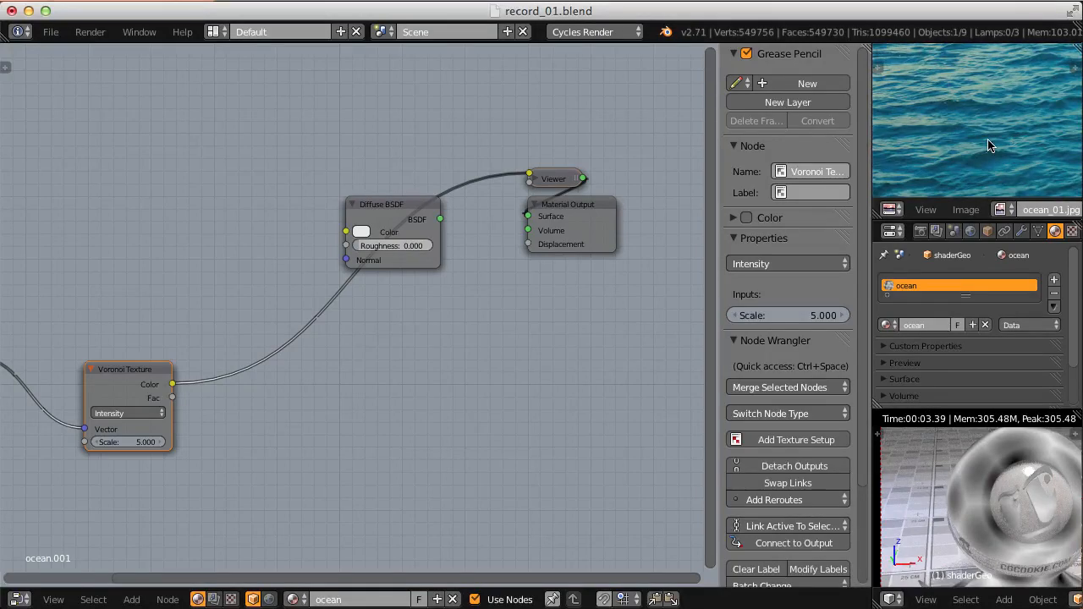
- Move the Texture Coordinate node farther from the Voronoi Texture to make room for another node between them
middle_click_drag(375, 406, 599, 309)
middle_click_drag(382, 317, 419, 318)
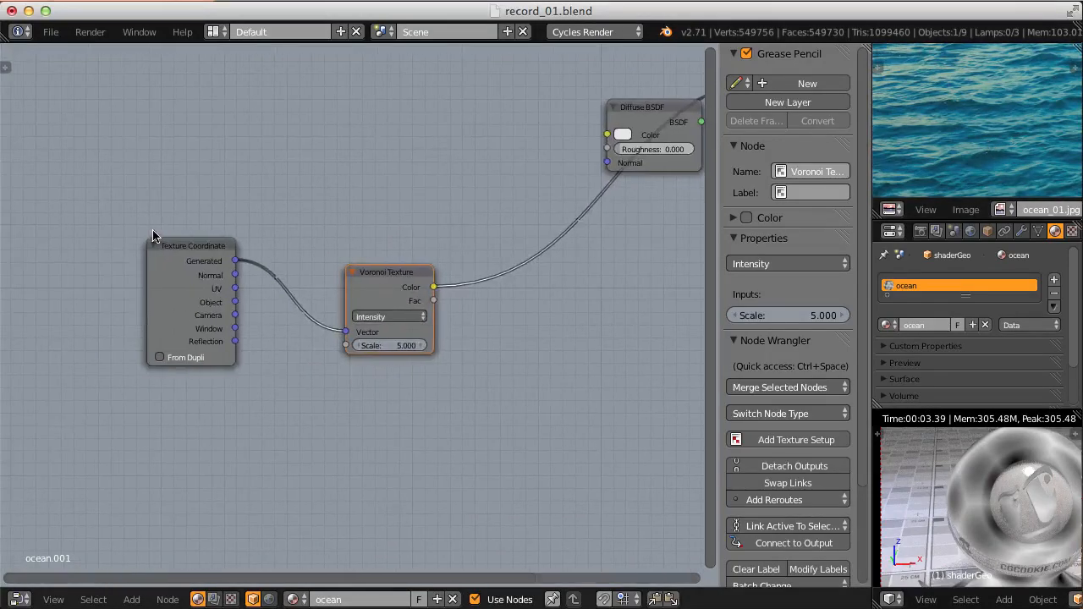
left_click_drag(175, 255, 133, 273)
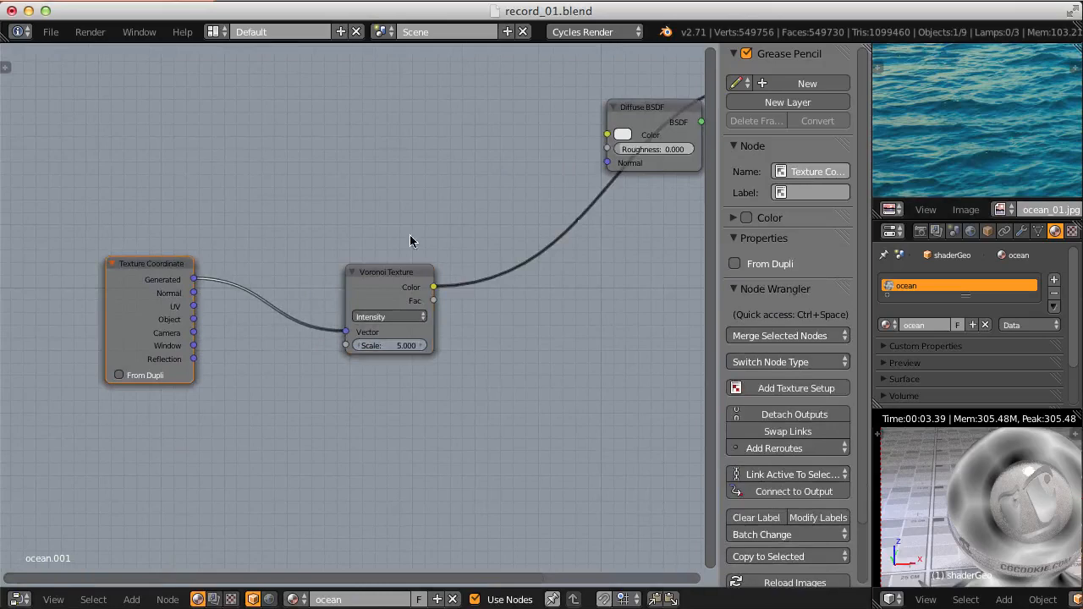
left_click_drag(140, 277, 3, 286)
middle_click_drag(221, 273, 260, 259)
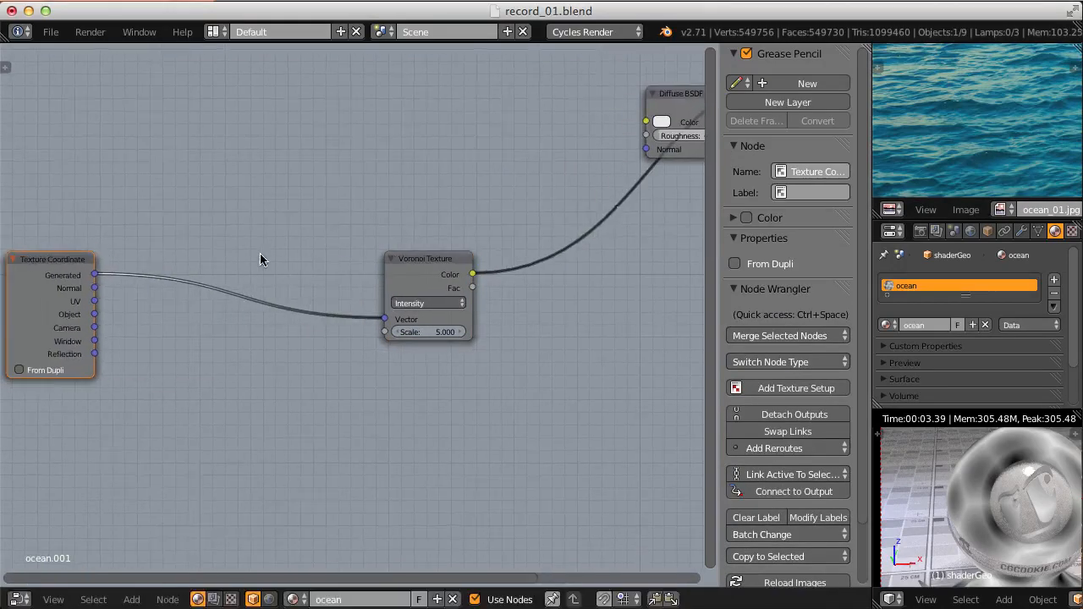
- Insert a Mapping node between the Texture Coordinate and Voronoi Texture nodes and set its type to Texture
key("shift+a")
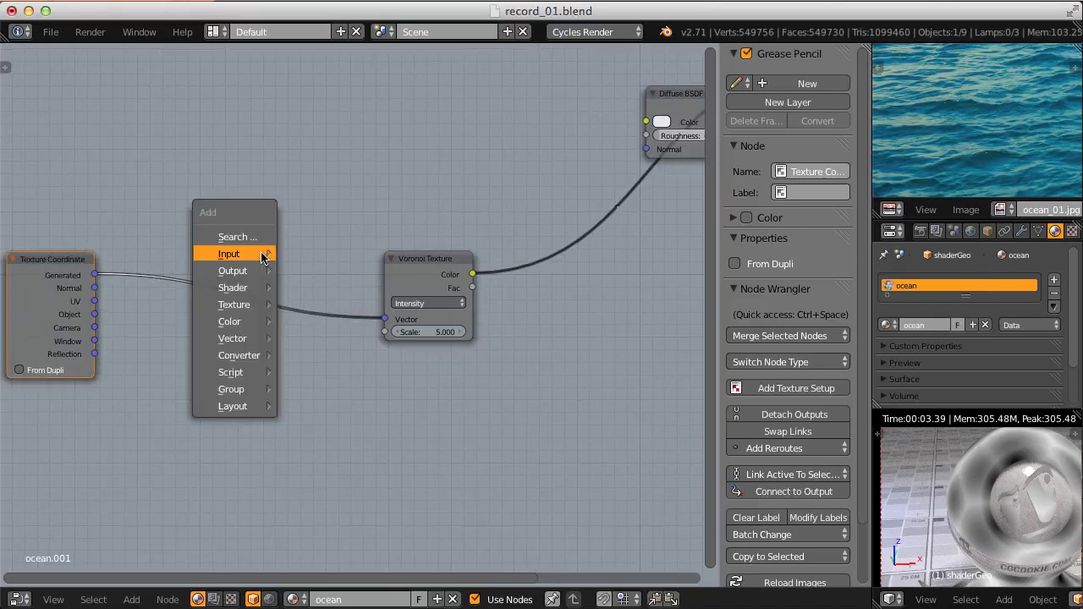
mouse_move(249, 343)
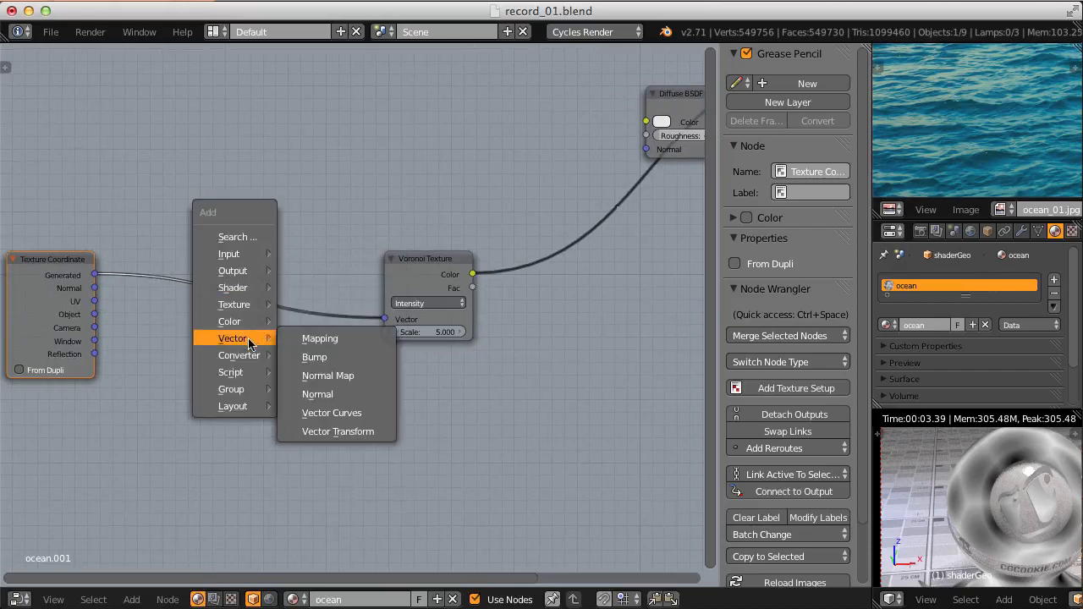
left_click(319, 338)
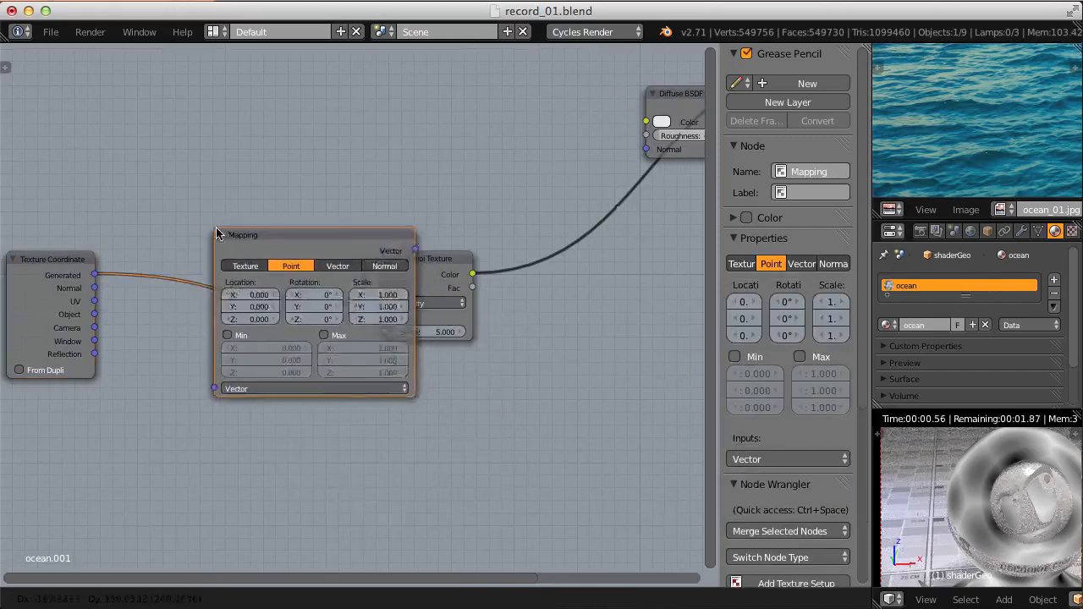
left_click(294, 251)
left_click_drag(412, 259, 449, 250)
middle_click_drag(274, 235, 355, 242)
scroll(341, 242, "up", 3)
left_click(242, 242)
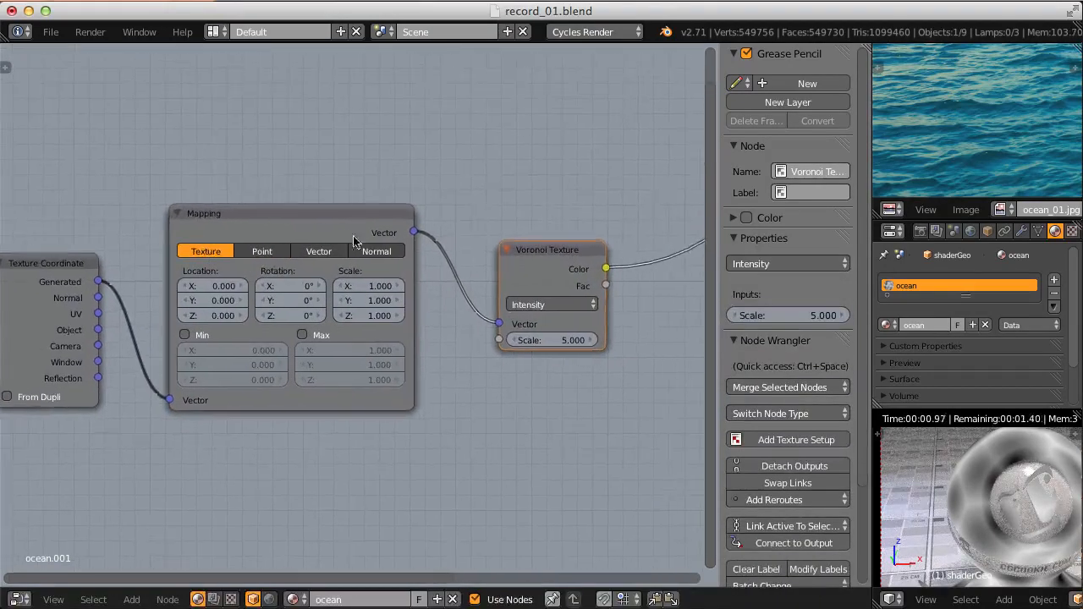
scroll(573, 277, "down", 5)
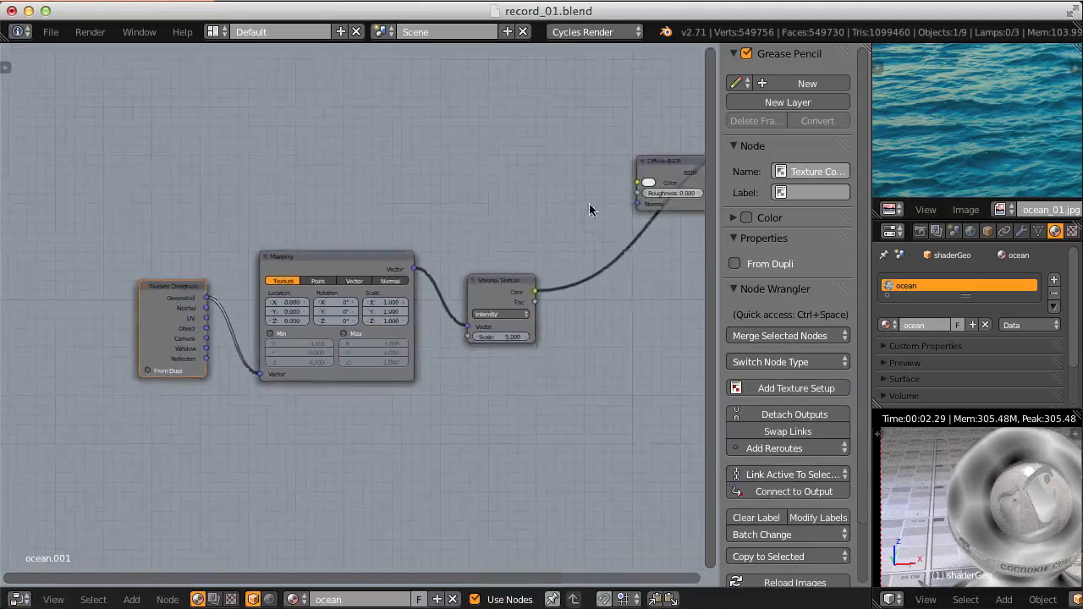
- Link the Voronoi Texture color to the Material Output displacement and insert a Math node set to Multiply on that link
middle_click_drag(590, 210, 306, 283)
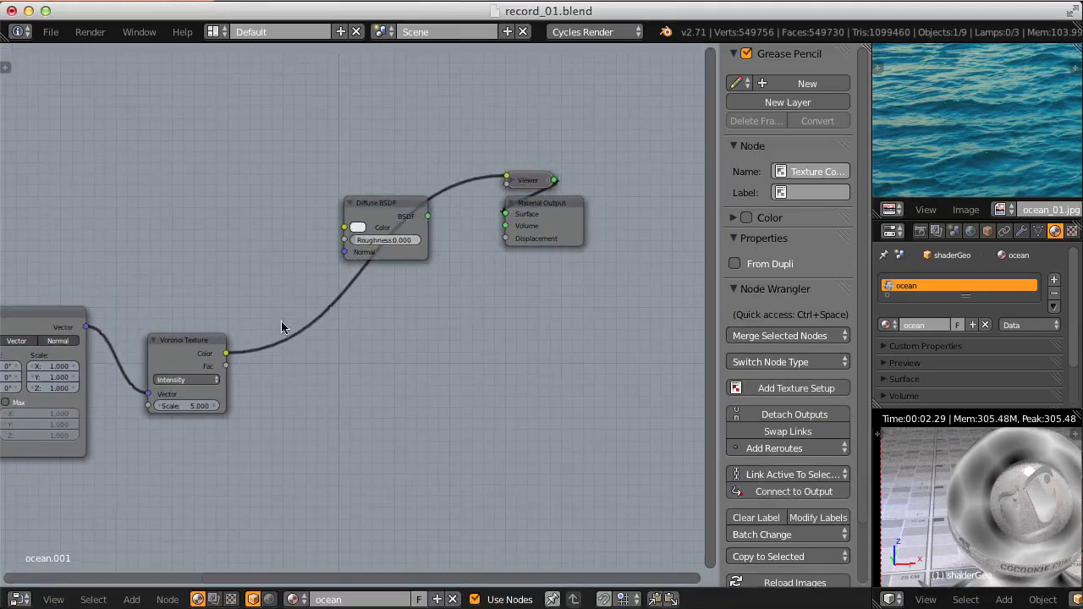
left_click_drag(226, 354, 505, 239)
key("shift+a")
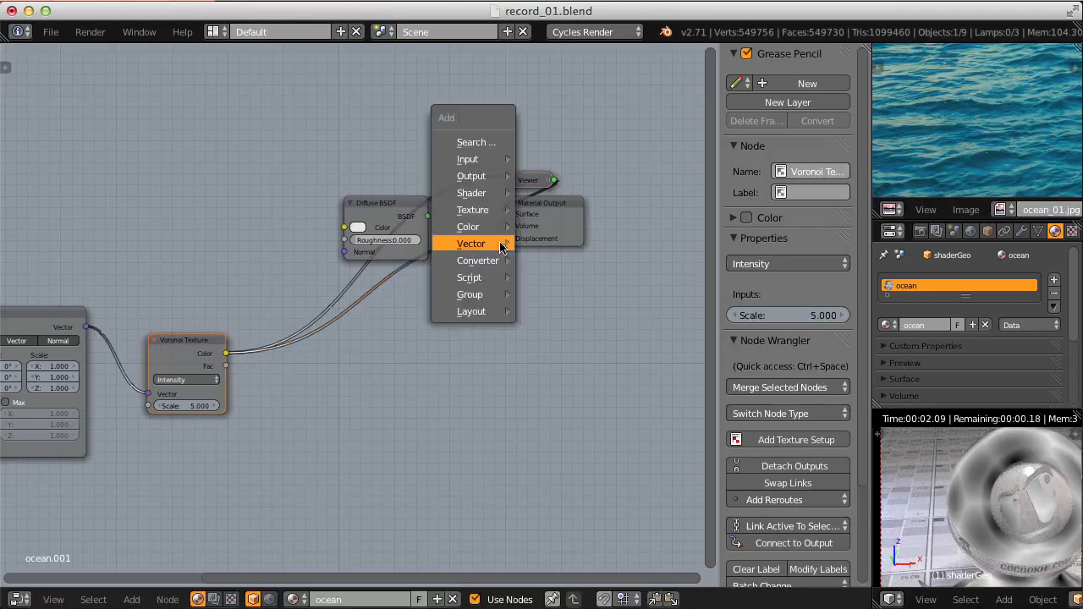
mouse_move(486, 264)
left_click(548, 261)
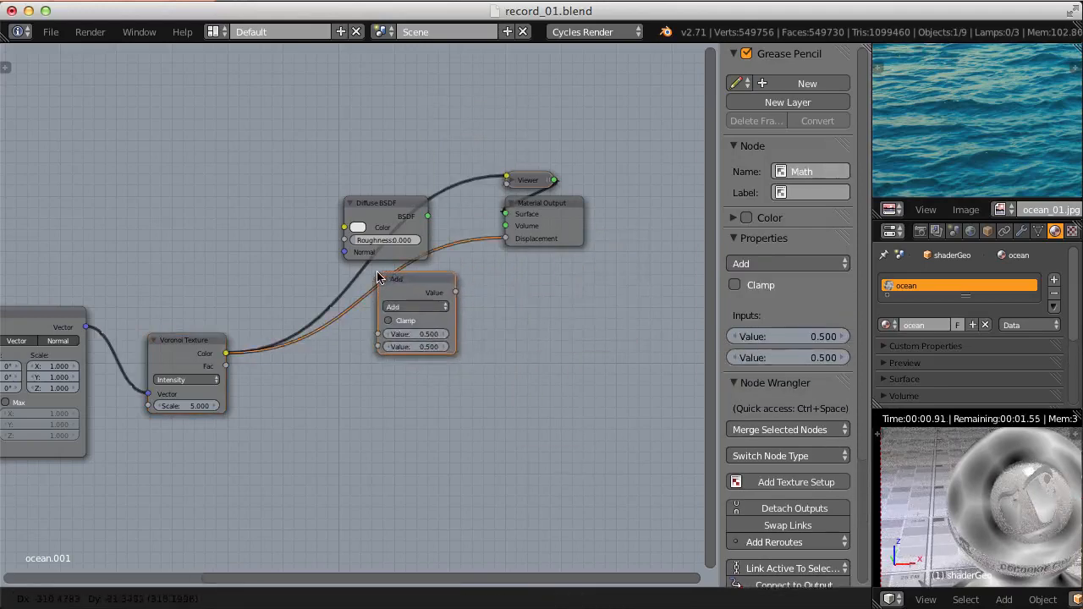
left_click(391, 292)
left_click(418, 305)
left_click(421, 280)
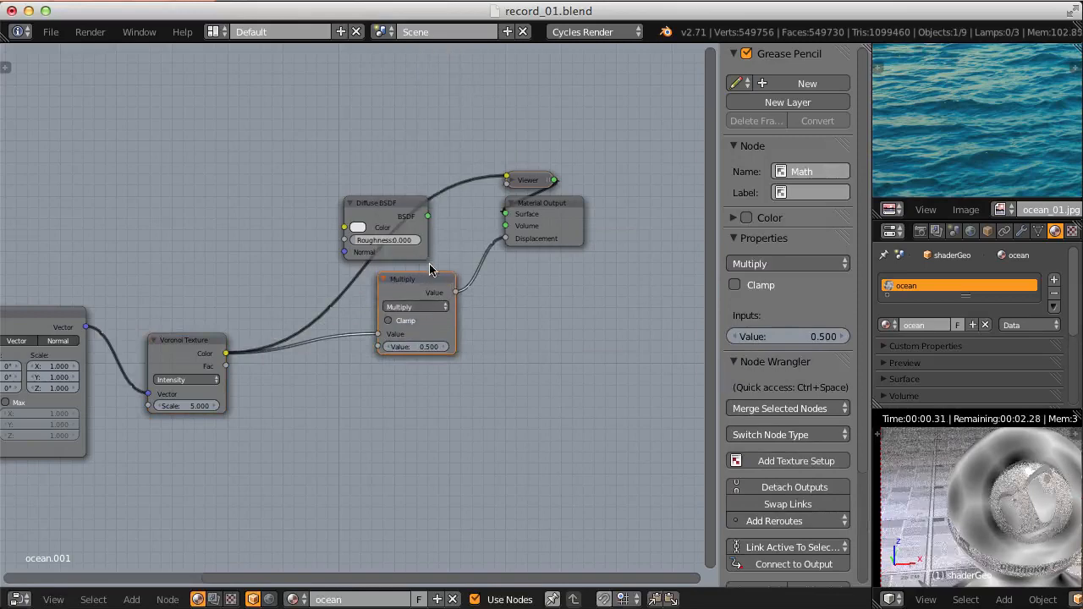
left_click(423, 345)
left_click(511, 329)
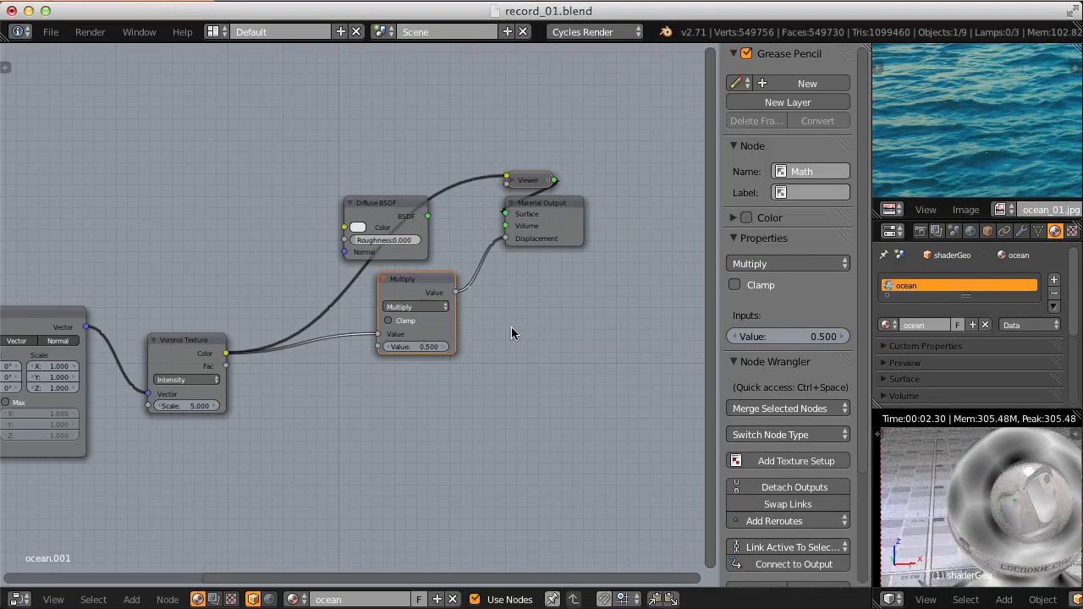
- Connect the Diffuse BSDF to the Material Output surface in place of the Viewer node and center the shader ball in the preview
left_click(389, 209, "ctrl+shift")
middle_click_drag(522, 188, 444, 198)
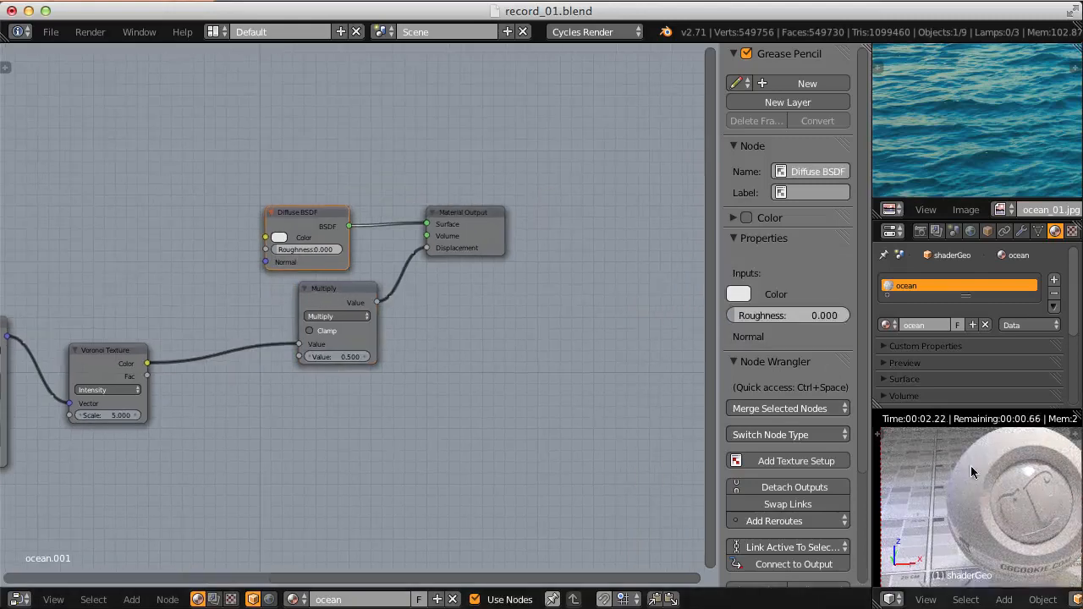
mouse_move(970, 467)
middle_mouse_down()
mouse_move(956, 493)
mouse_move(961, 477)
middle_mouse_up()
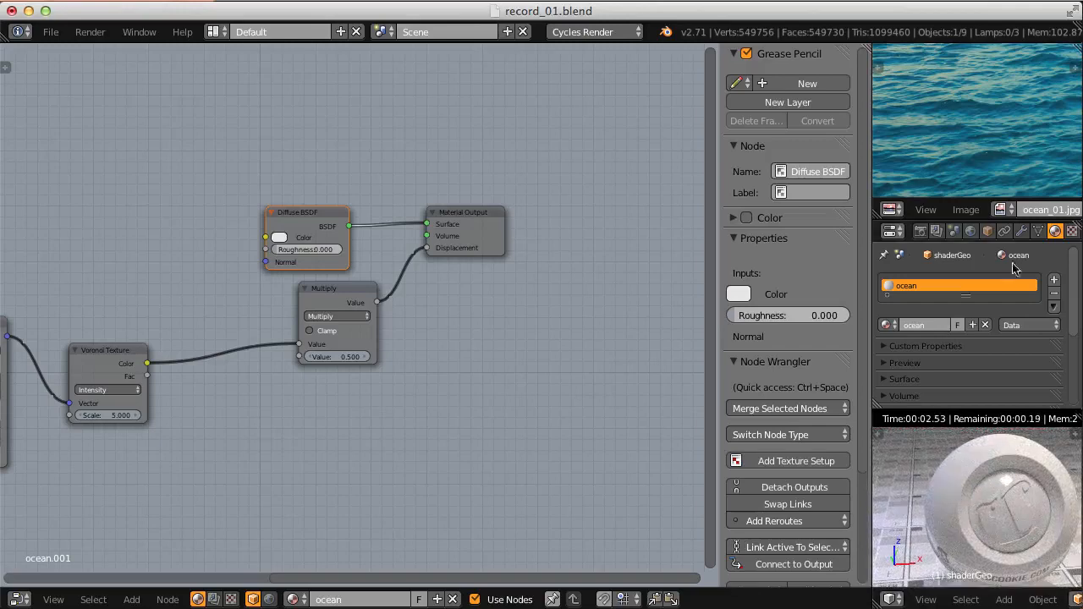
- Check the shader ball mesh's displacement method and the feature set in the render settings
left_click(1039, 231)
scroll(1068, 261, "down", 6)
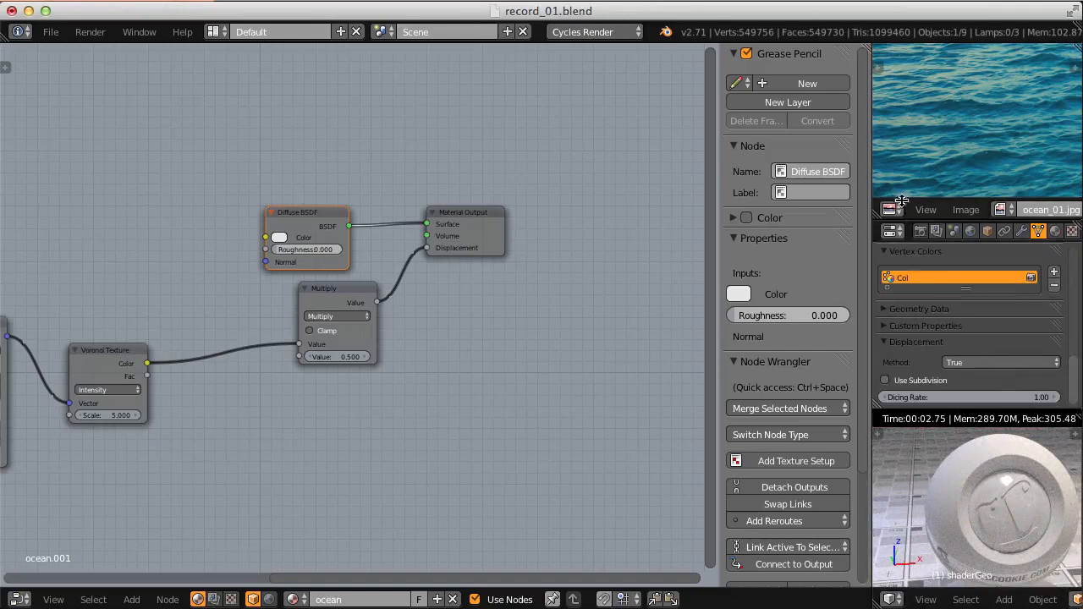
left_click(920, 231)
left_click_drag(1068, 260, 1069, 260)
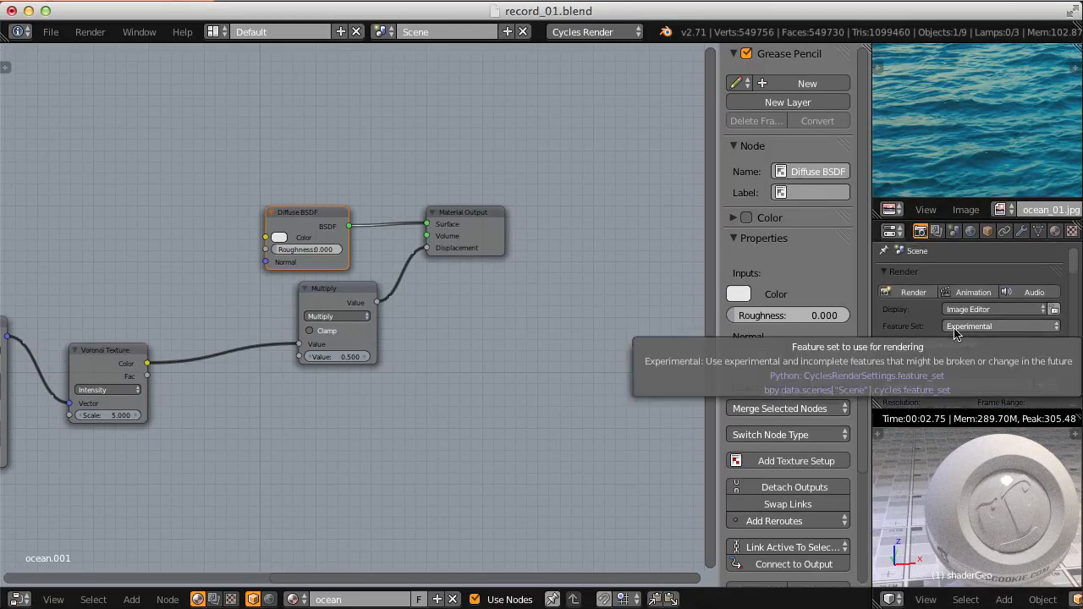
left_click(1039, 231)
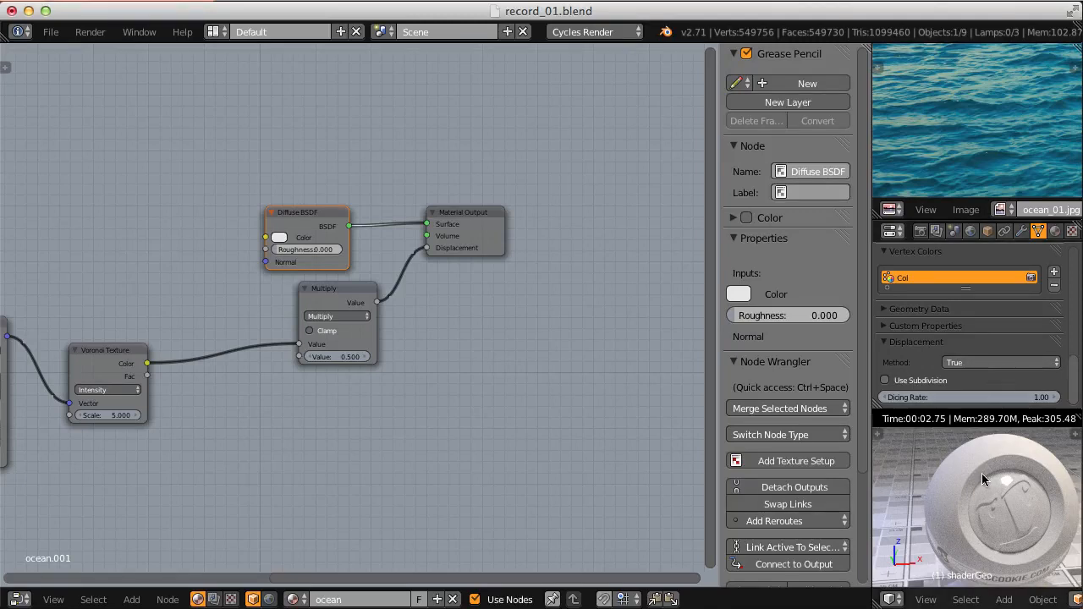
- Restart the rendered preview to recompute the displacement and examine the shader ball
key("shift+z")
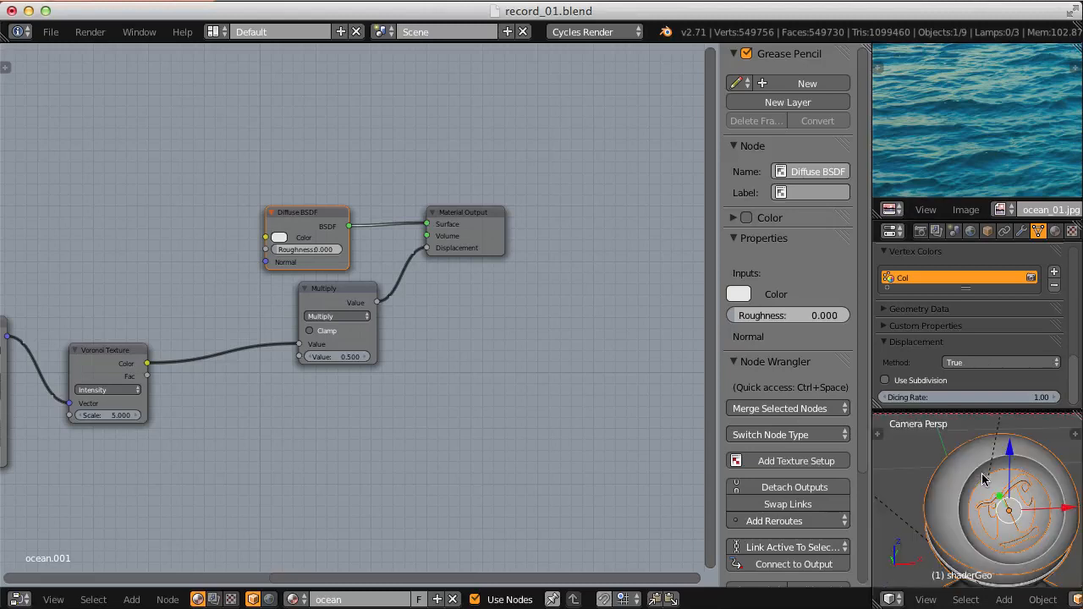
key("shift+z")
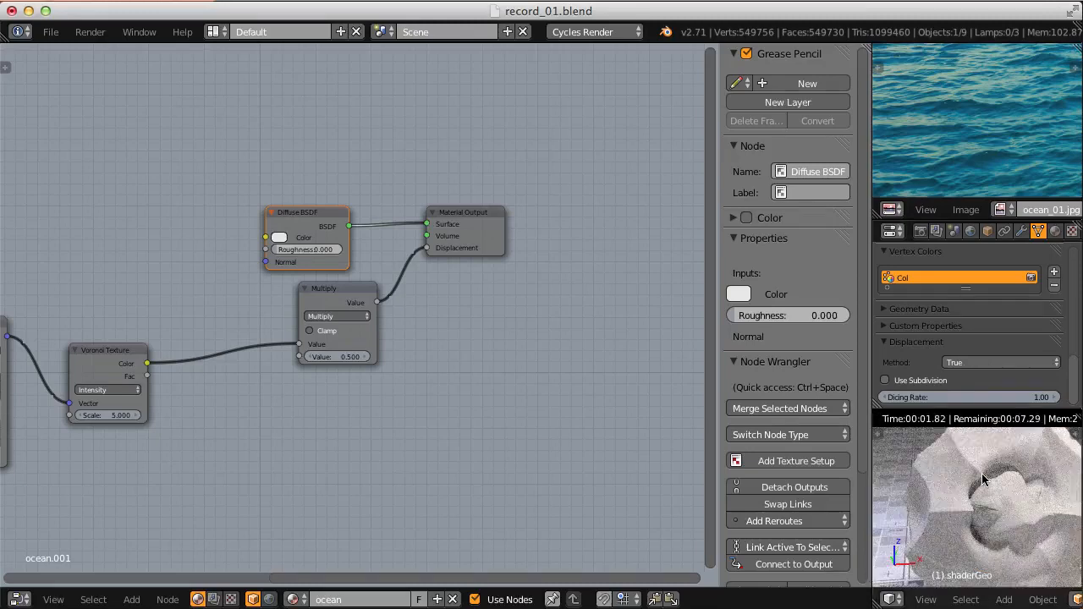
middle_click_drag(979, 467, 999, 488)
- Set the Multiply node's value to 0.1 and restart the rendered preview
scroll(375, 268, "up", 3)
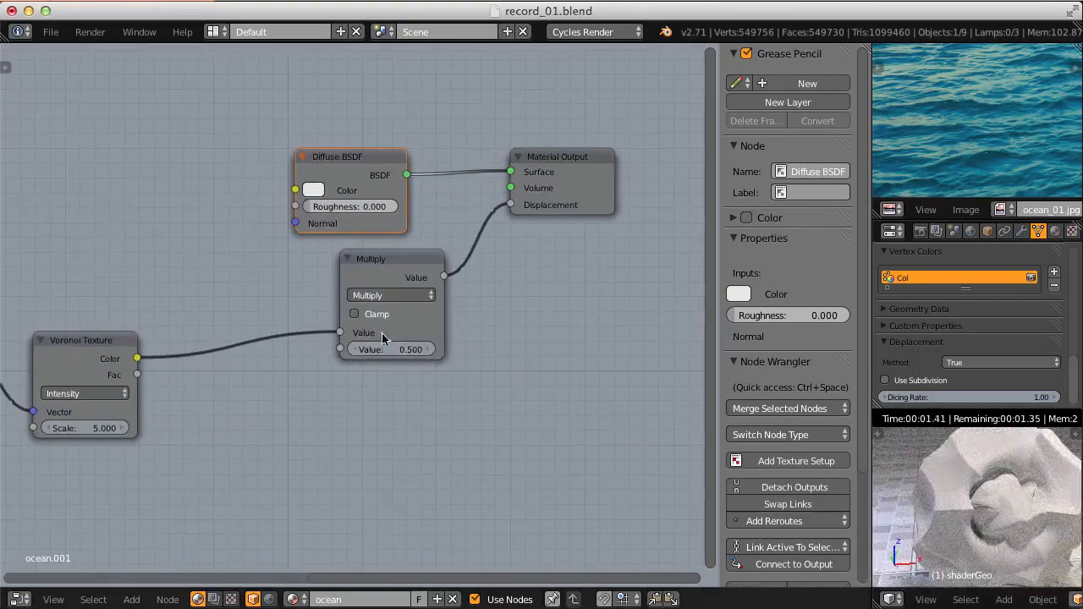
left_click(387, 348)
type("0.1")
key("Return")
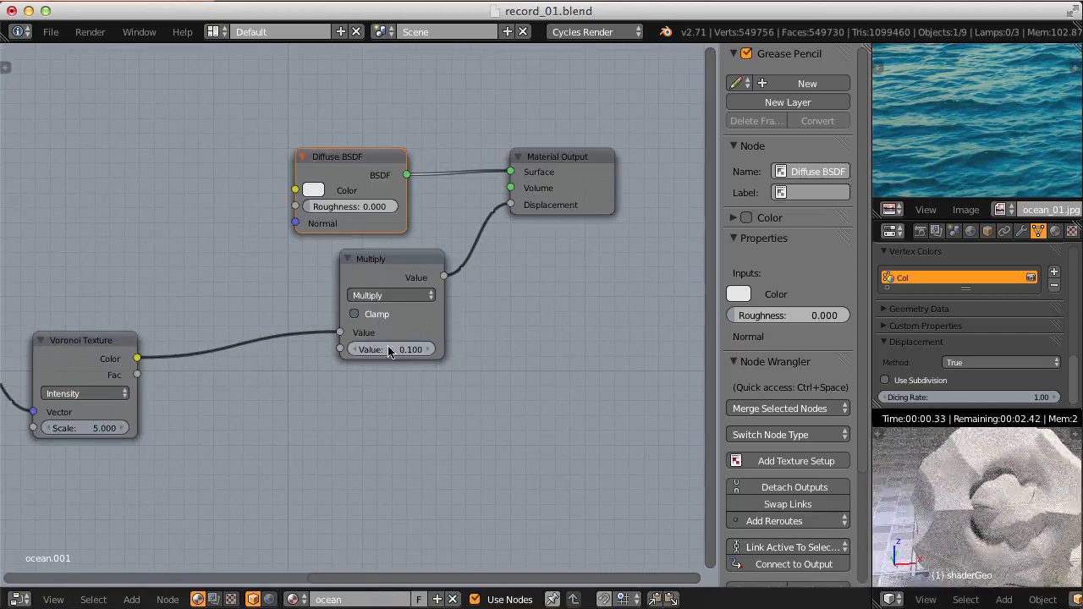
key("shift+z")
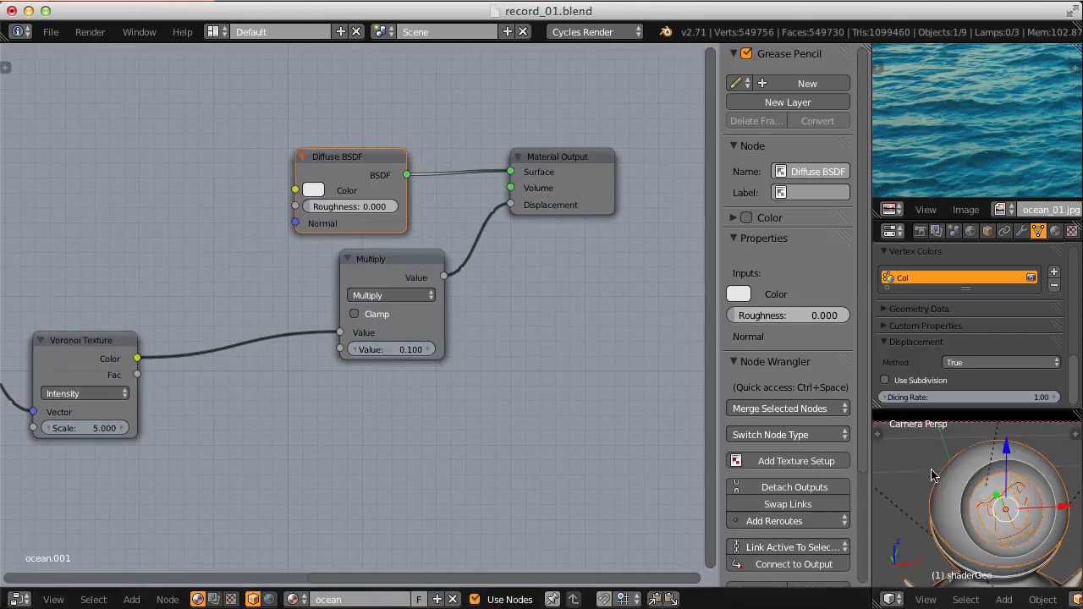
key("shift+z")
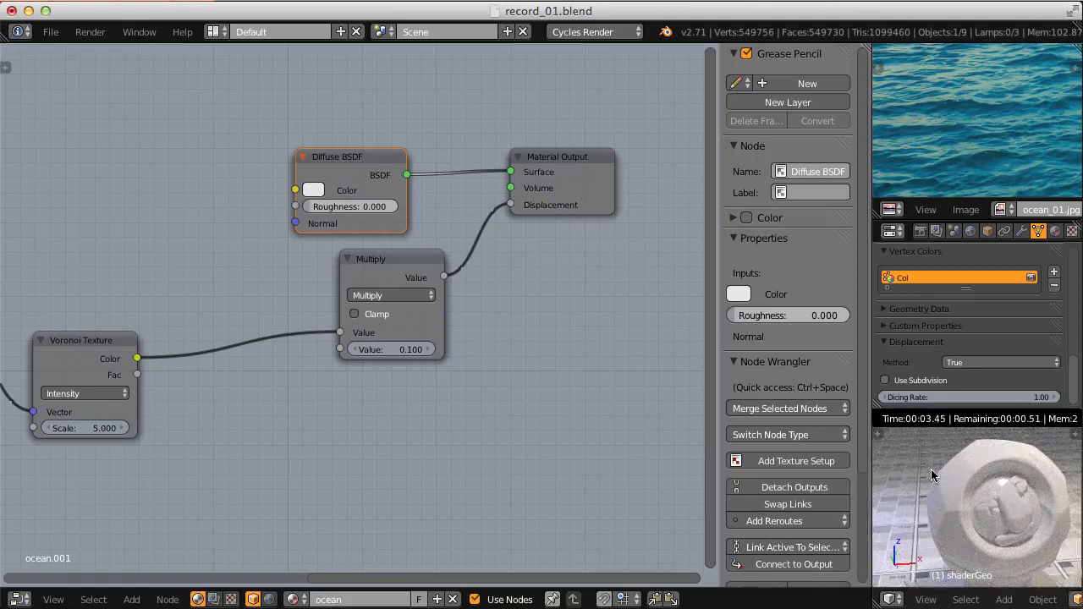
- Move the Texture Coordinate, Mapping, Voronoi Texture and Diffuse BSDF nodes together, farther away from the Multiply node
middle_click_drag(259, 273, 474, 257)
middle_click_drag(284, 268, 510, 221)
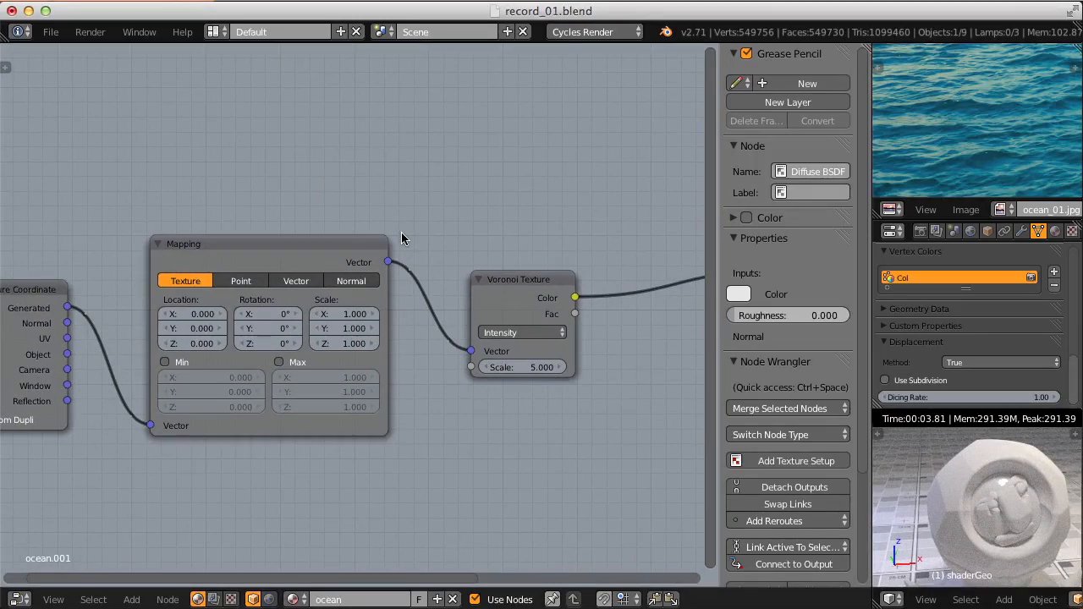
middle_click_drag(980, 91, 956, 105)
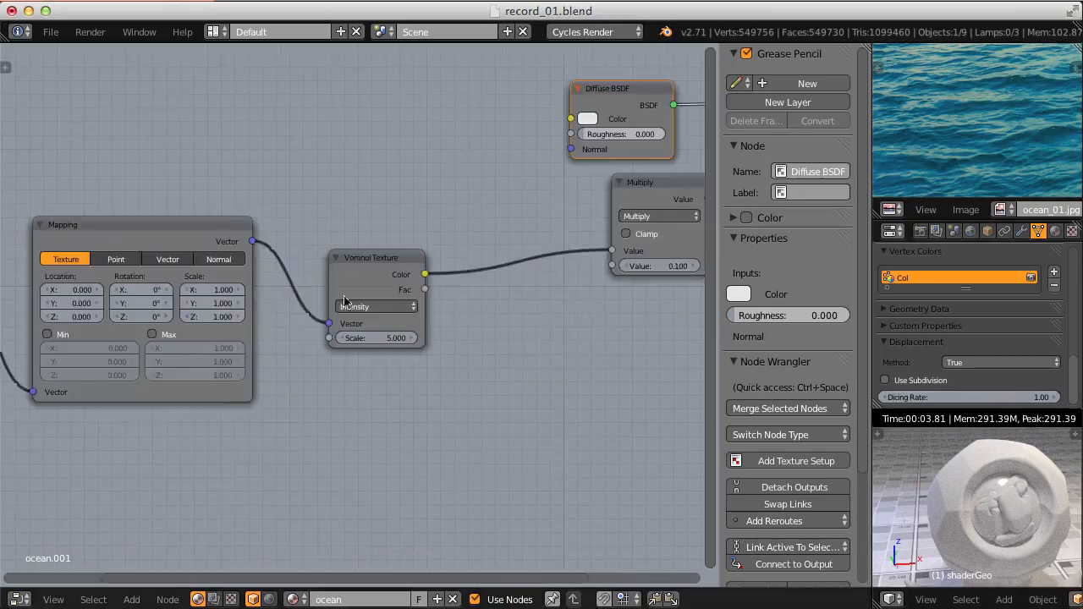
middle_click_drag(345, 300, 289, 220, "ctrl")
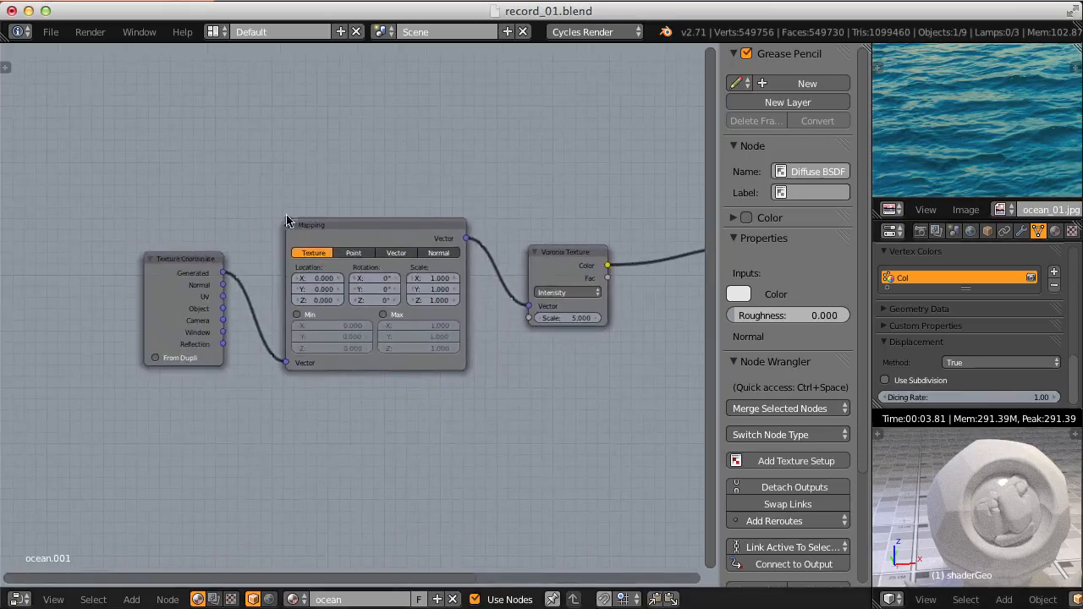
key("b")
left_click_drag(152, 167, 536, 431)
key("g")
left_click(377, 307)
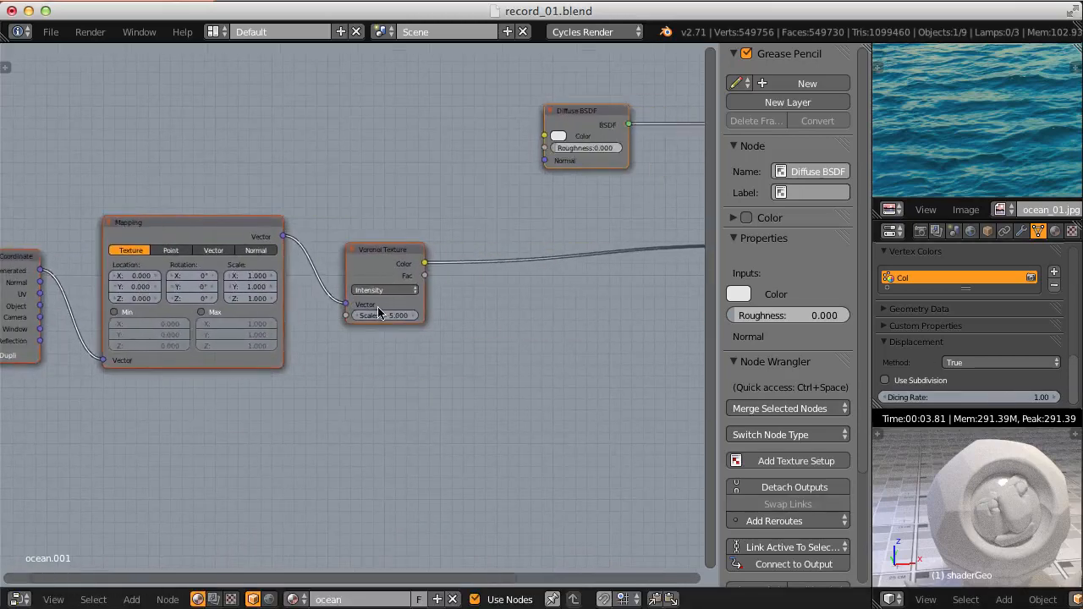
key("a")
- Insert an RGB Curves node between Voronoi Texture and Multiply and pull the curve's middle down to about X 0.559, Y 0.363
middle_click_drag(544, 243, 483, 302)
key("shift+a")
mouse_move(436, 290)
mouse_move(419, 257)
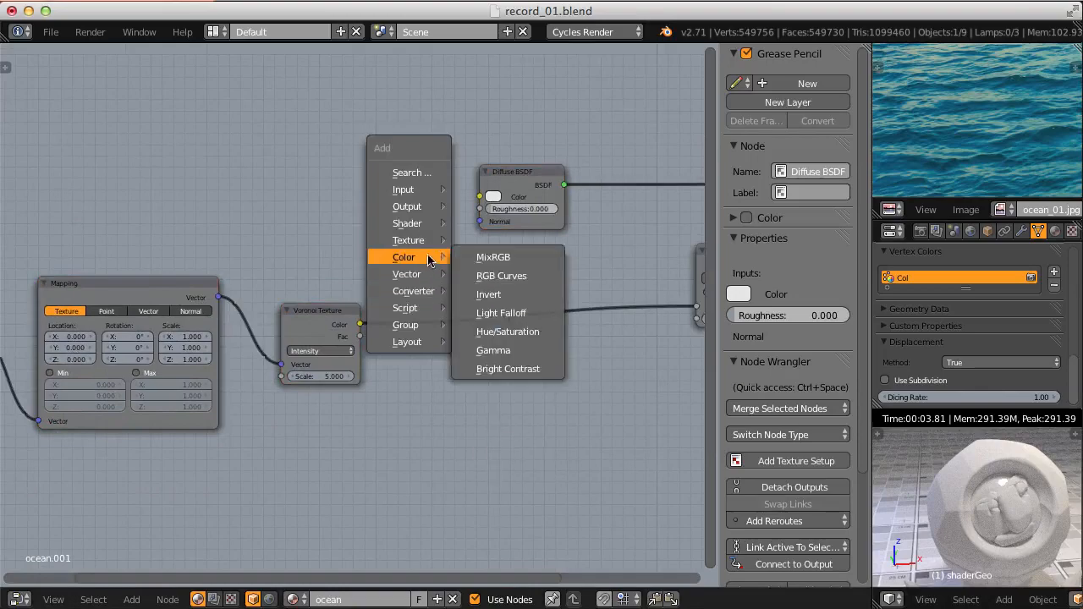
left_click(491, 274)
left_click(411, 260)
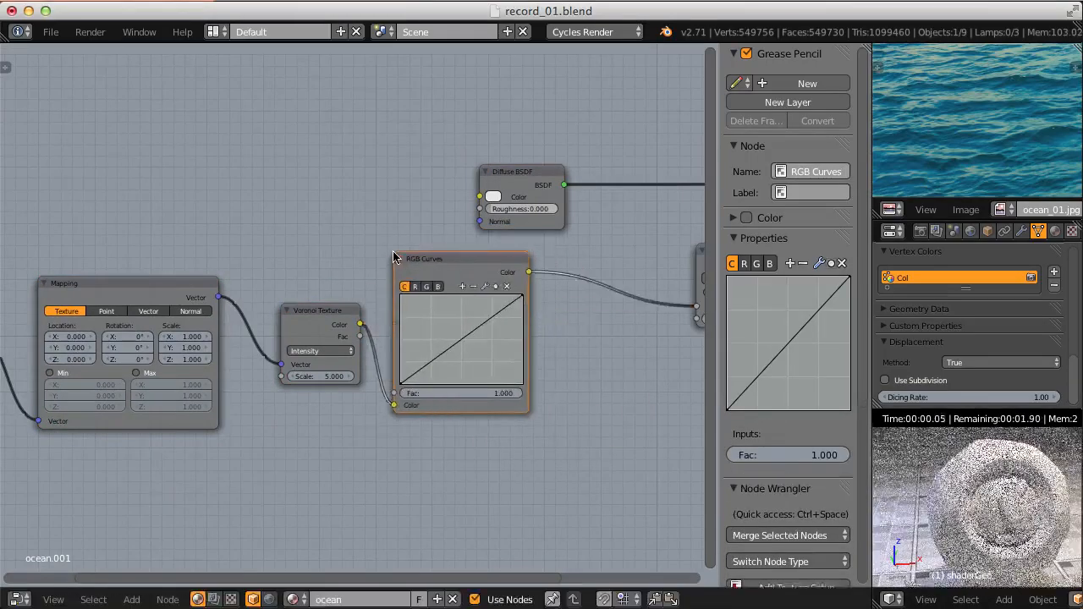
scroll(395, 318, "up", 3)
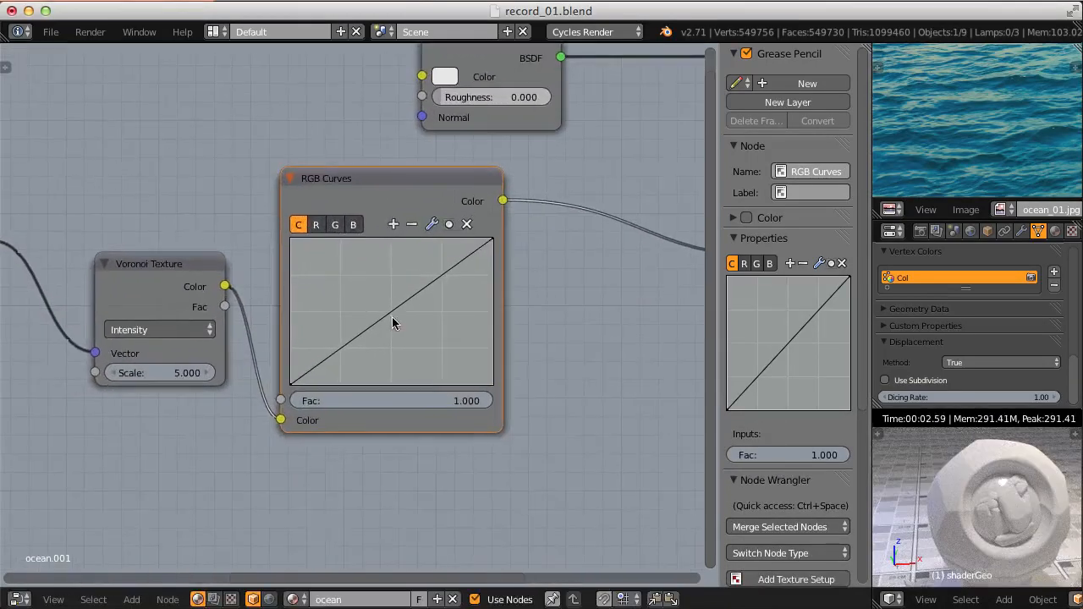
left_click_drag(385, 317, 402, 336)
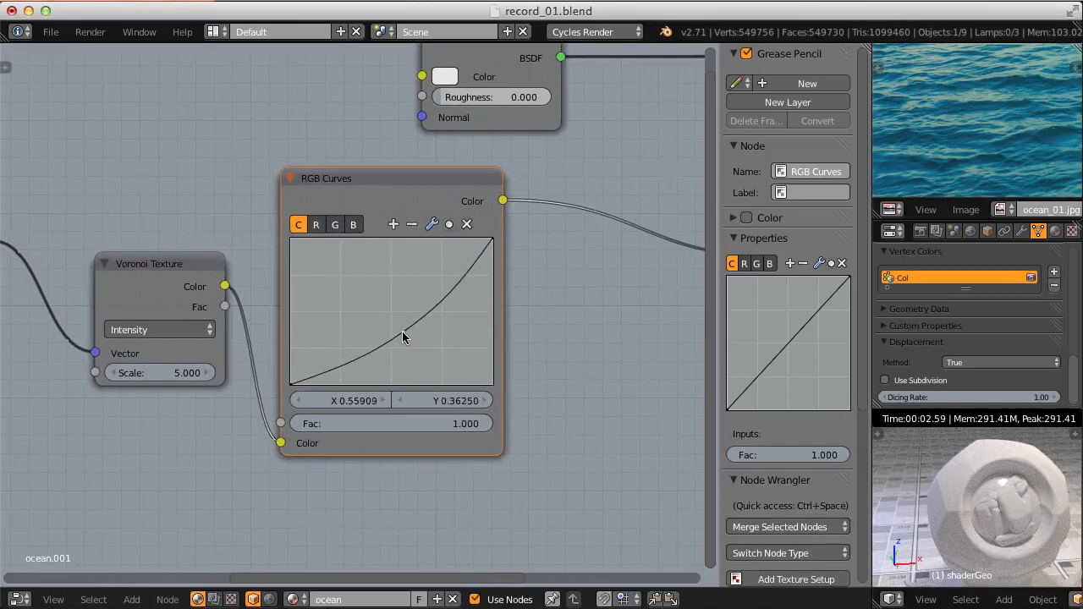
- Sketch a wave profile with the Grease Pencil over the RGB Curves node and delete the drawing layer
mouse_move(231, 395)
left_mouse_down()
mouse_move(357, 343)
mouse_move(497, 231)
mouse_move(527, 307)
mouse_move(672, 317)
mouse_move(740, 352)
left_mouse_up()
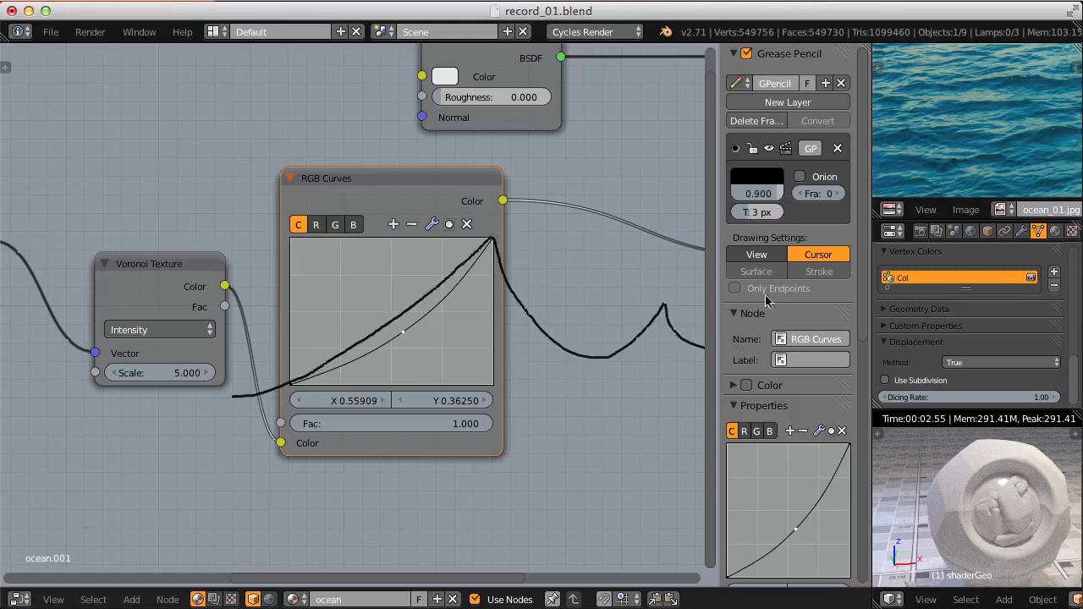
left_click(838, 148)
- Restart the rendered preview to apply the adjusted curve to the displacement
key("shift+z")
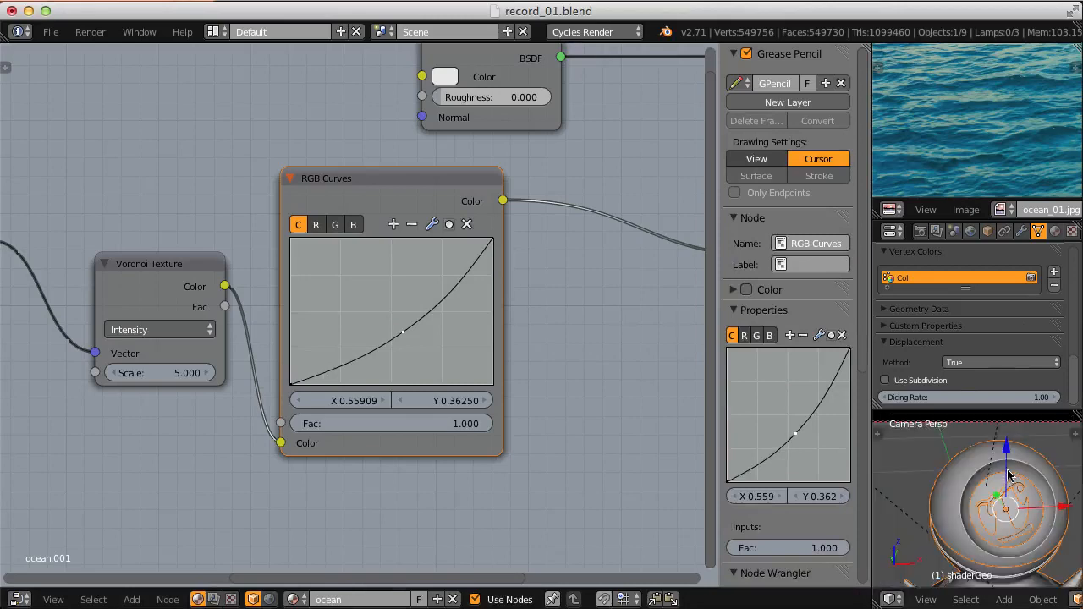
key("shift+z")
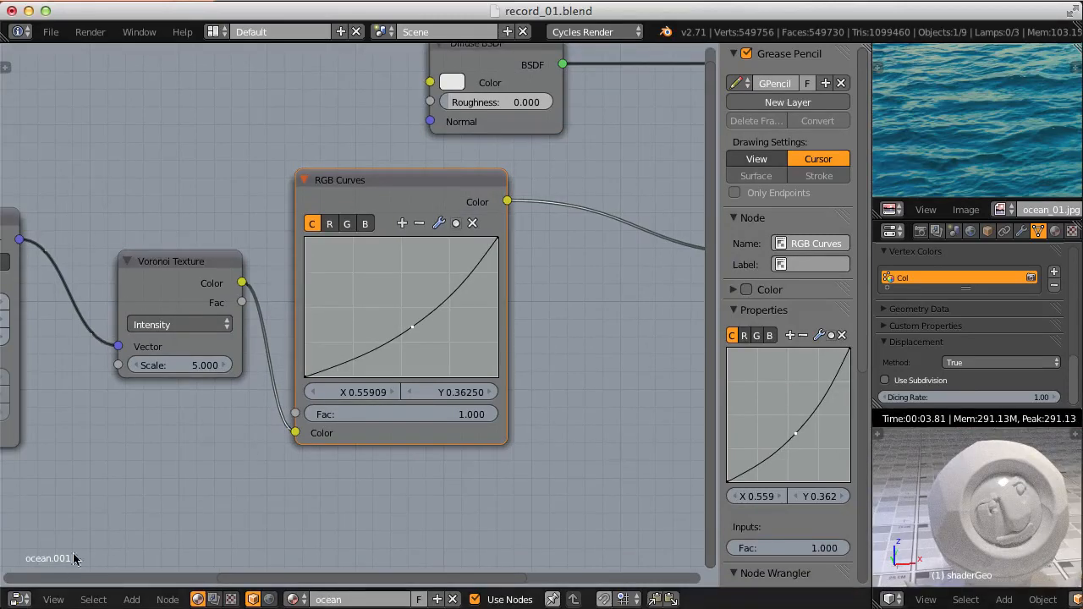
- Turn the node editor area into a 3D View and show the waterCube layer in place of the totem layer
left_click(17, 599)
left_click(38, 576)
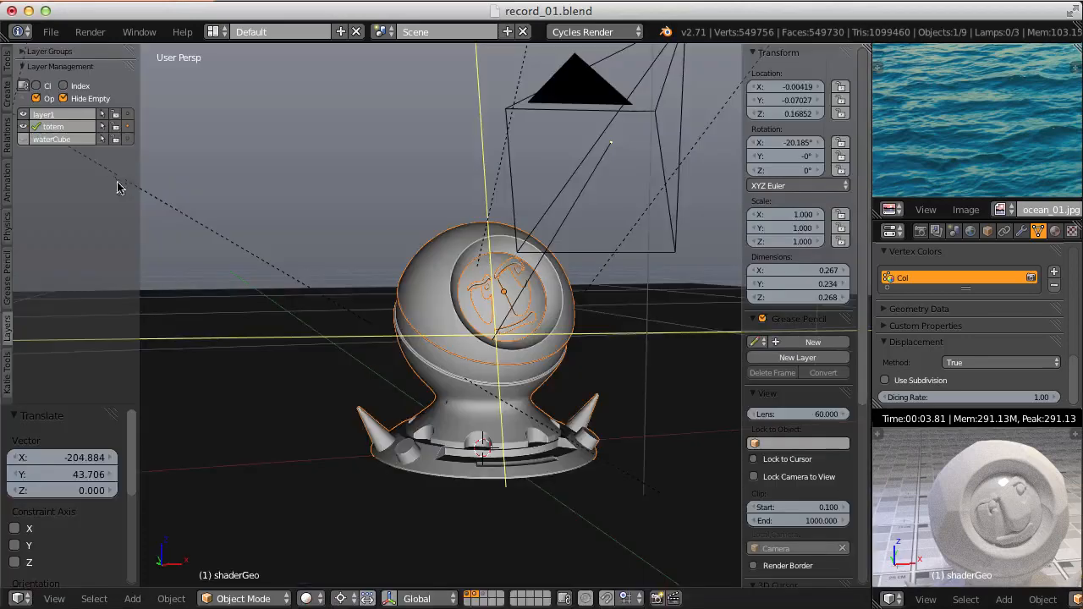
left_click(36, 139)
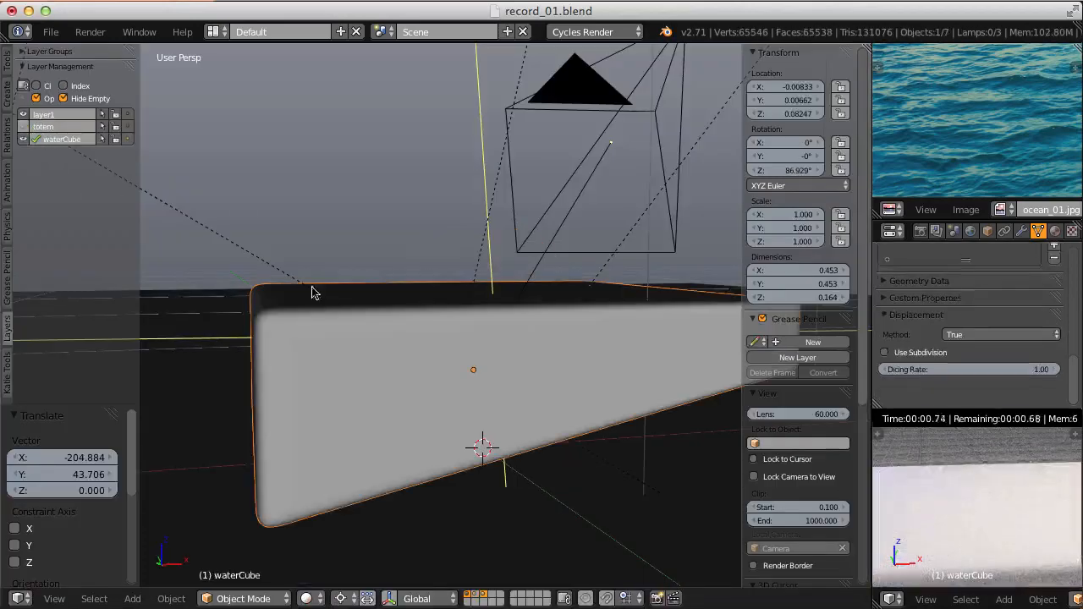
- Assign the existing ocean material to the waterCube object
left_click(1056, 230)
left_click(886, 325)
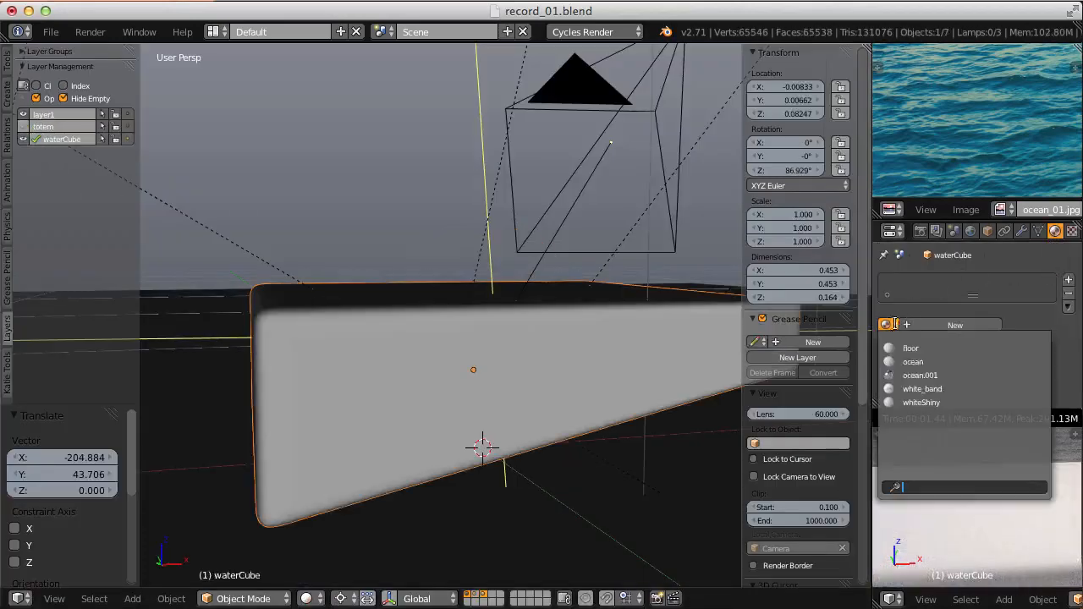
left_click(913, 362)
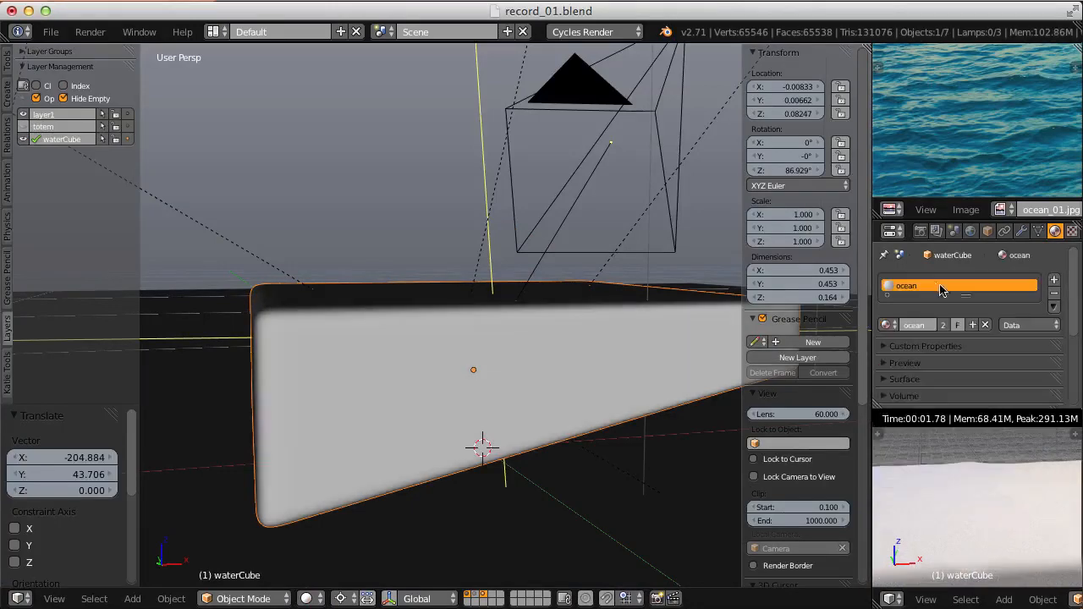
- Render a still image of the water cube and examine its displaced surface and upper edge up close
left_click(103, 35)
left_click(103, 53)
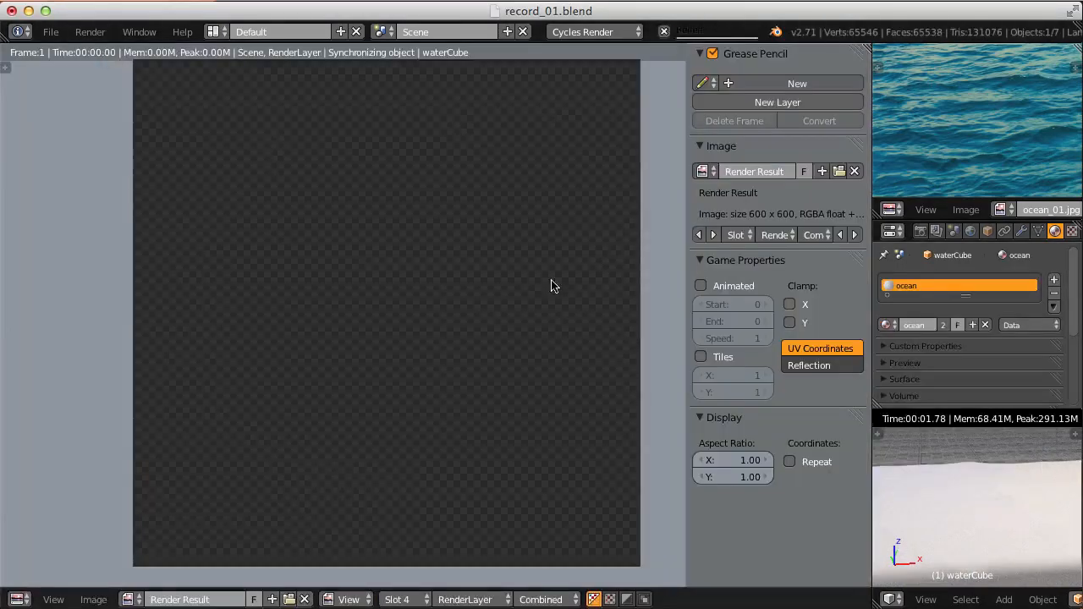
scroll(549, 287, "up", 1)
scroll(550, 288, "up", 2)
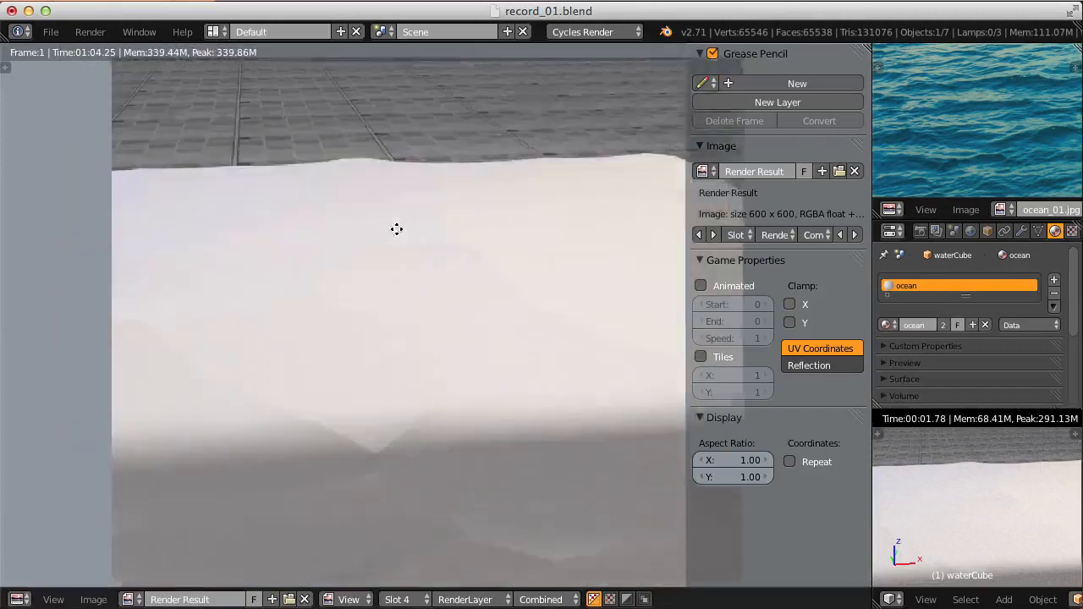
middle_click_drag(479, 234, 382, 245)
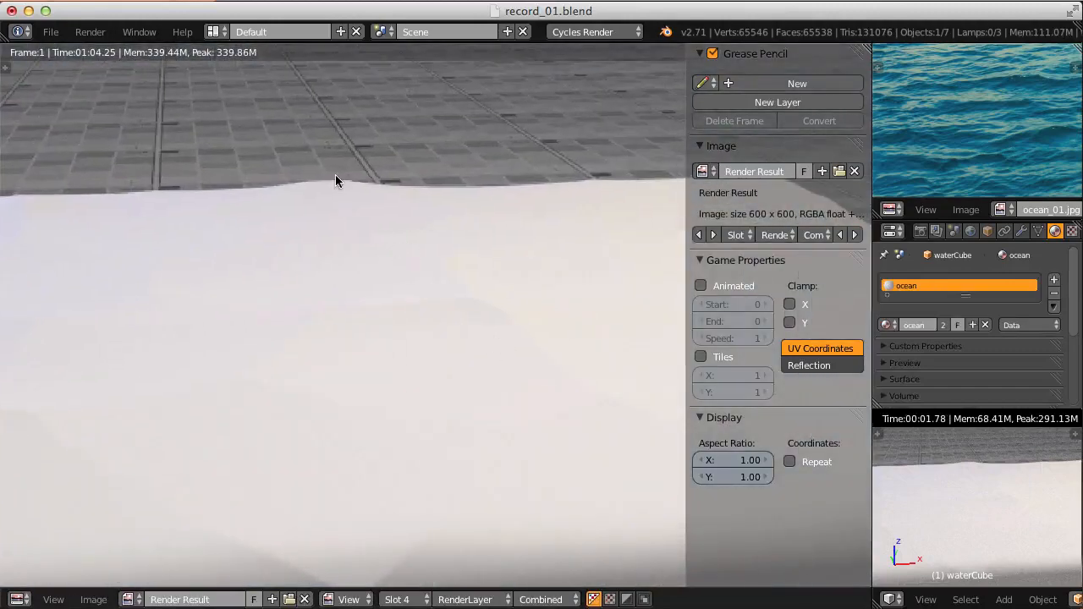
middle_click_drag(513, 181, 488, 173)
scroll(517, 138, "down", 2)
scroll(468, 275, "down", 1)
middle_click_drag(475, 332, 472, 242)
scroll(485, 195, "down", 2)
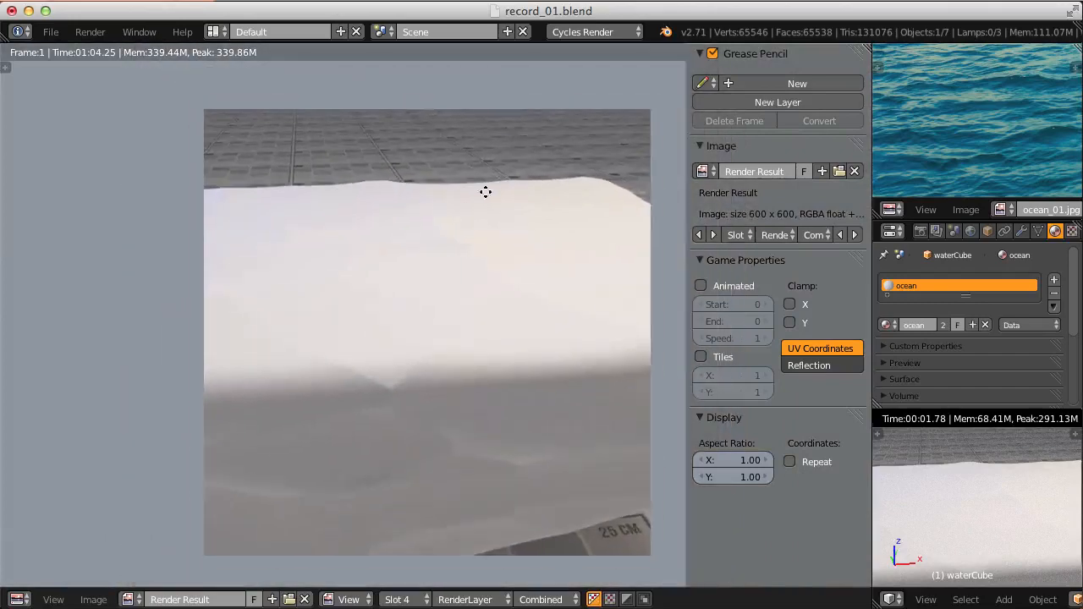
- Take a last look at the white water cube render and switch the area back to the node editor
scroll(485, 192, "up", 1)
scroll(508, 287, "down", 1)
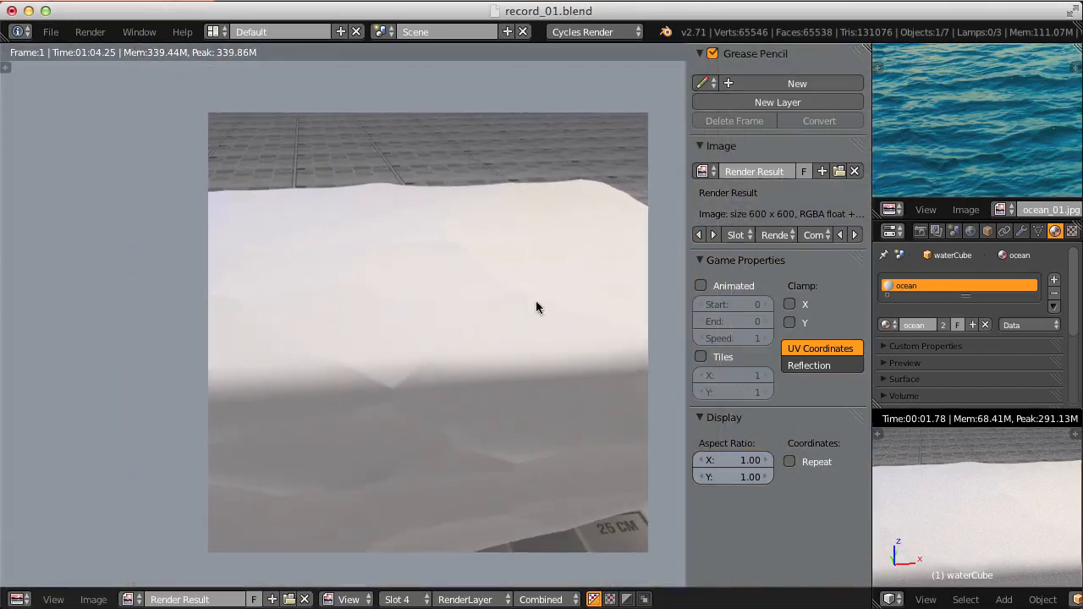
scroll(535, 306, "down", 1)
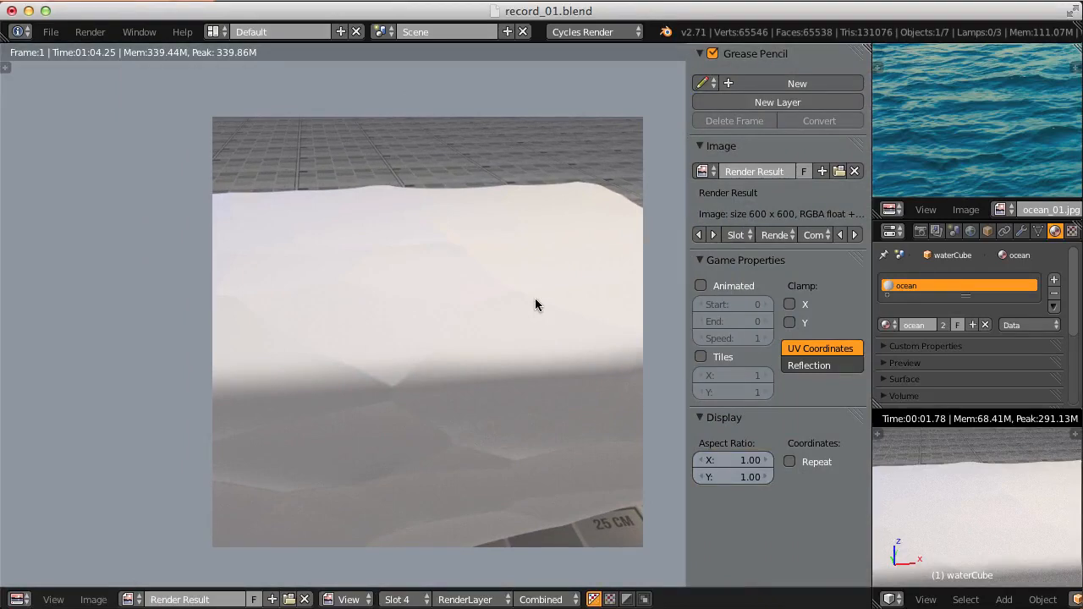
key("Escape")
left_click(19, 600)
left_click(58, 392)
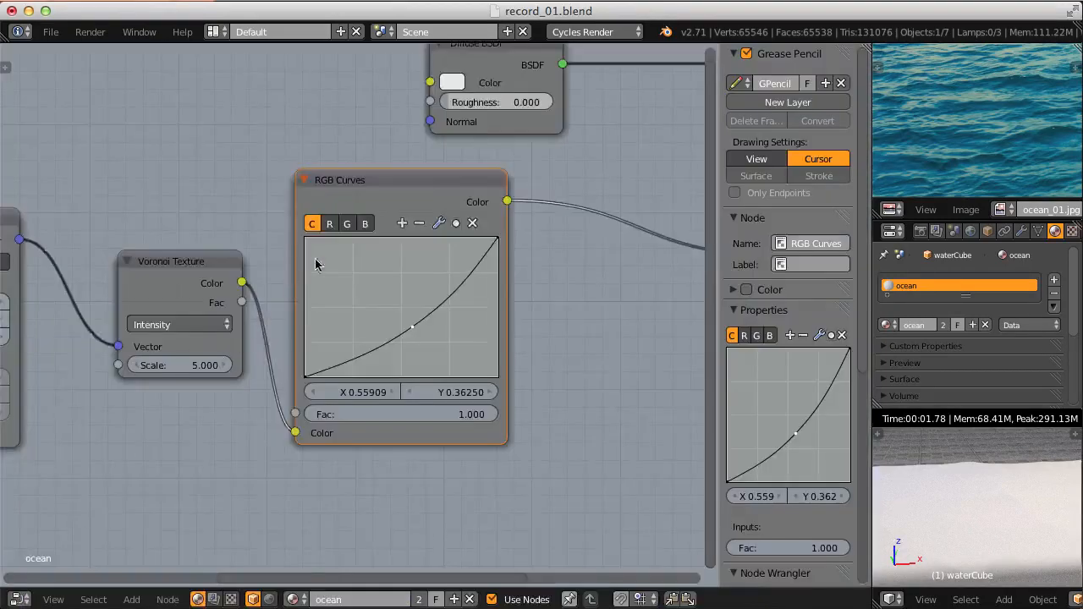
- Replace the Diffuse BSDF with a Glossy BSDF connected to the Surface input of the Material Output
middle_click_drag(314, 264, 150, 459)
left_click(355, 241)
key("x")
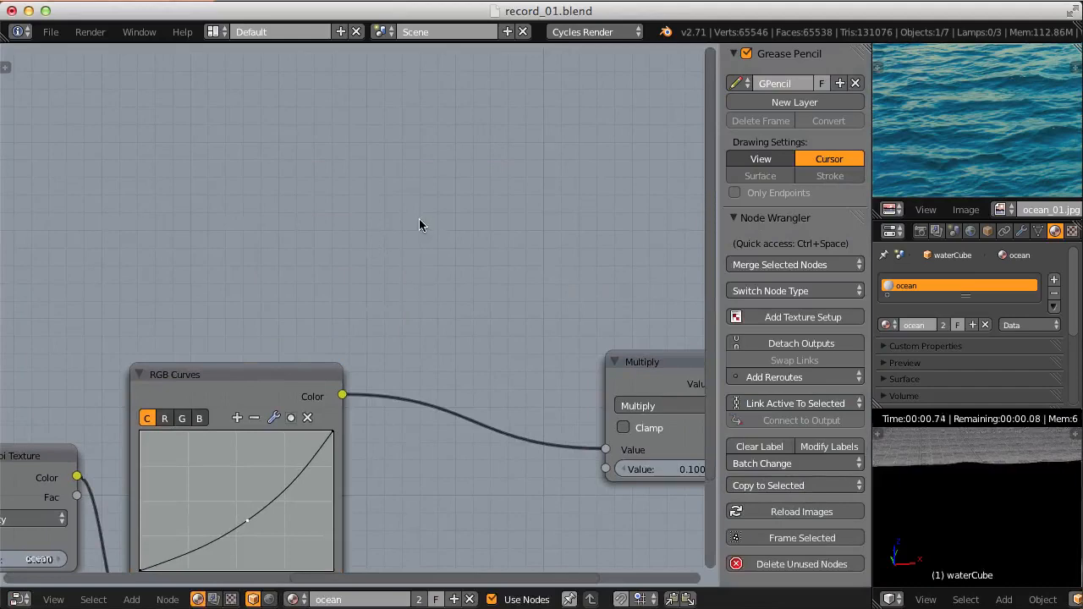
key("shift+a")
mouse_move(401, 187)
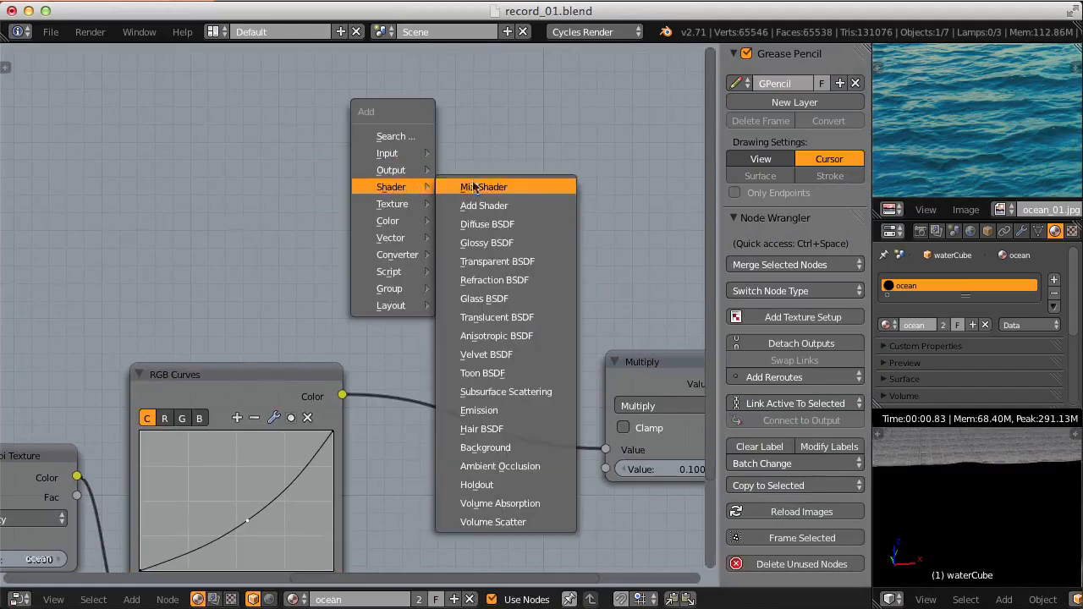
left_click(497, 243)
left_click(479, 229)
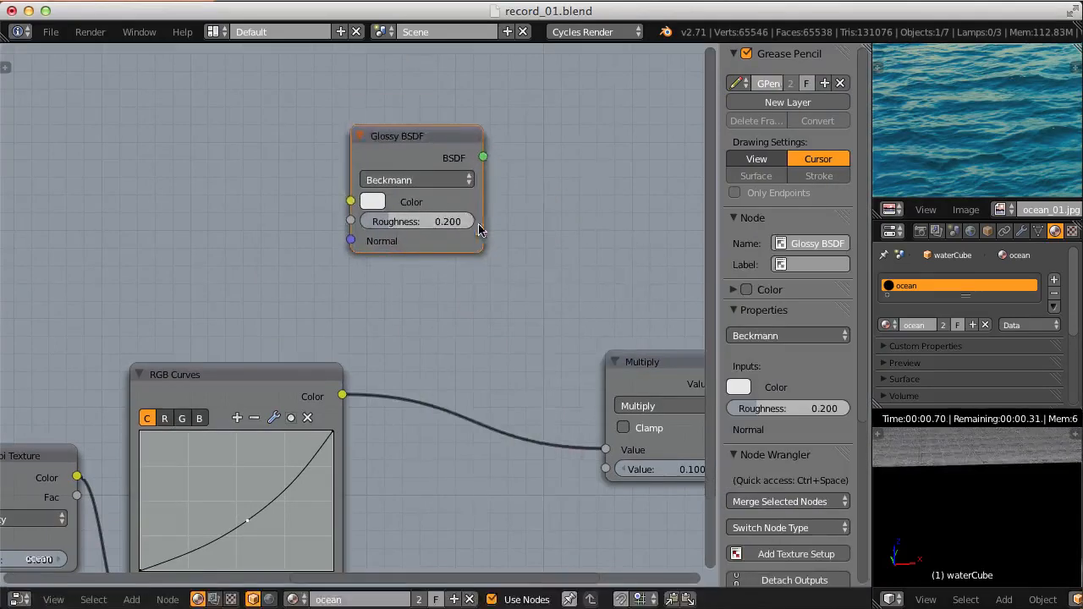
middle_click_drag(479, 228, 364, 246)
left_click_drag(294, 245, 589, 337)
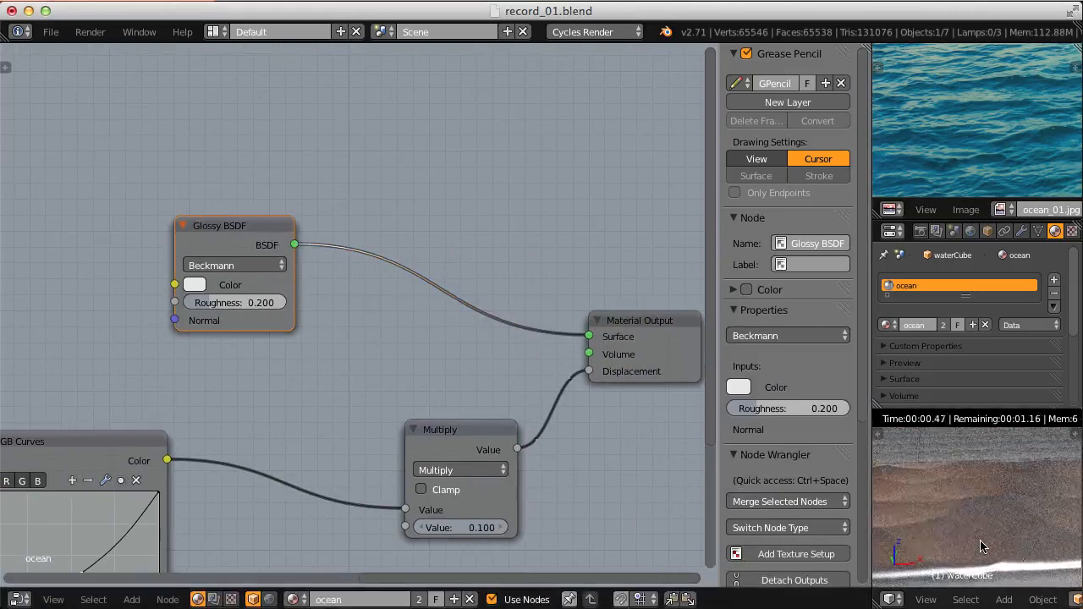
- Set the Multiply node's value to 0.2 and render a still image of the glossy water cube
left_click(455, 526)
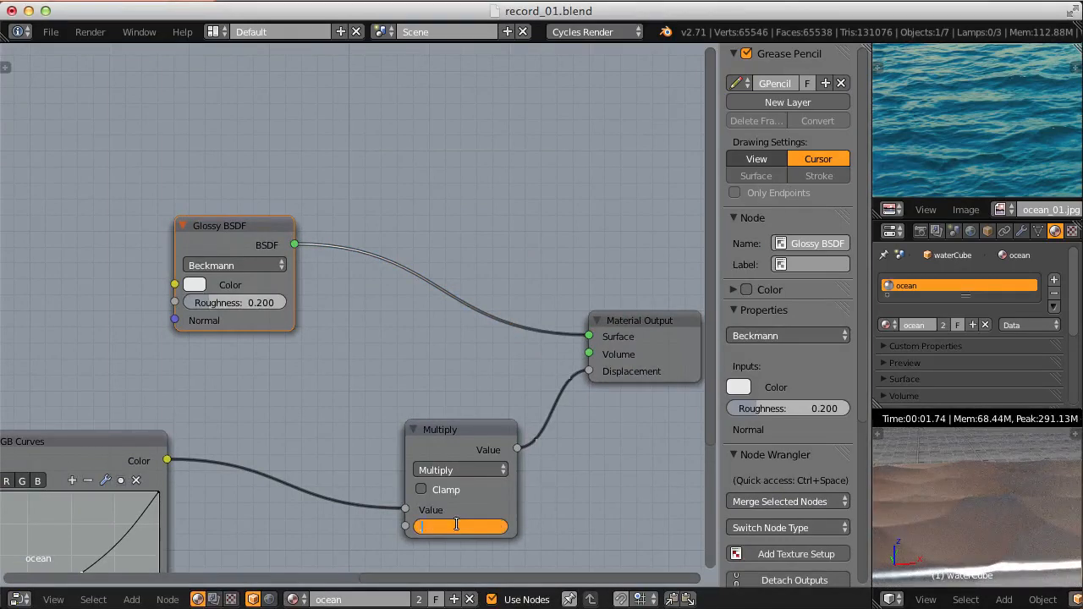
type("0.2")
key("Return")
left_click(90, 32)
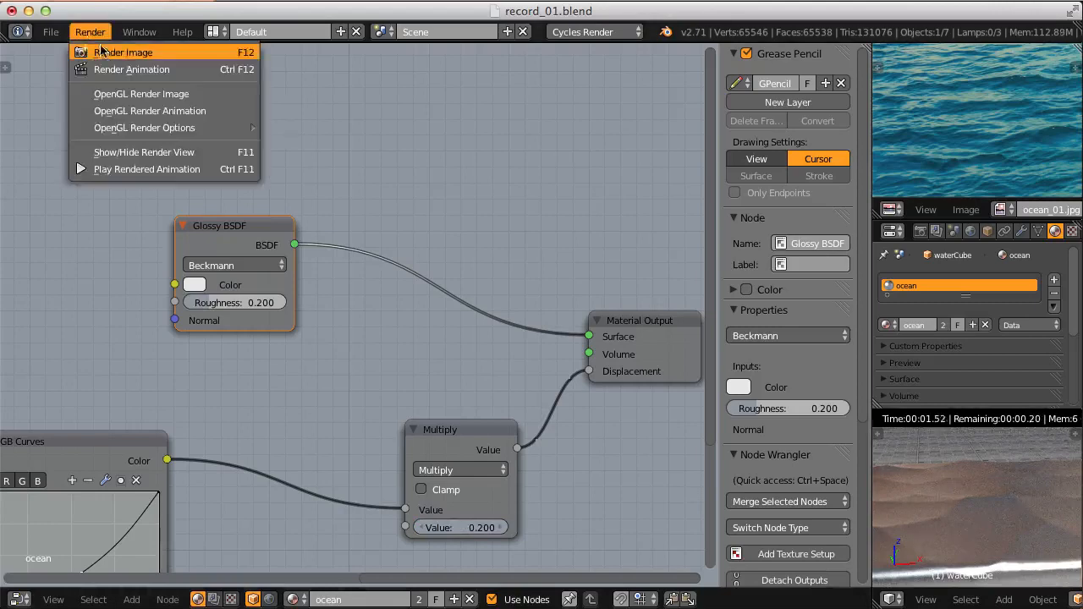
left_click(100, 51)
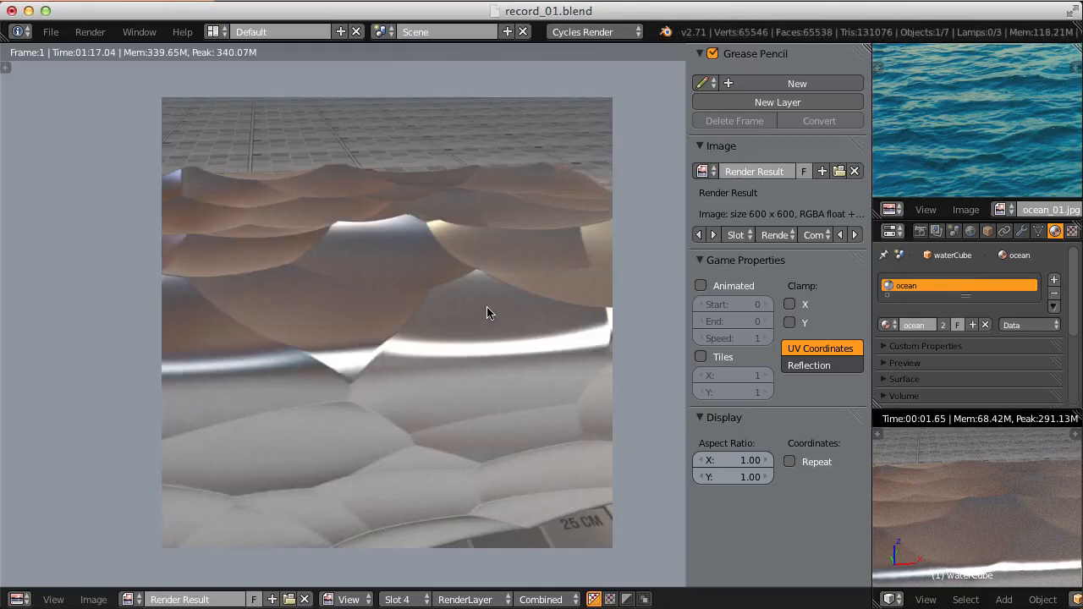
- Flip between the render slots to compare the glossy wave shapes, including a closer look at the crests
key("j")
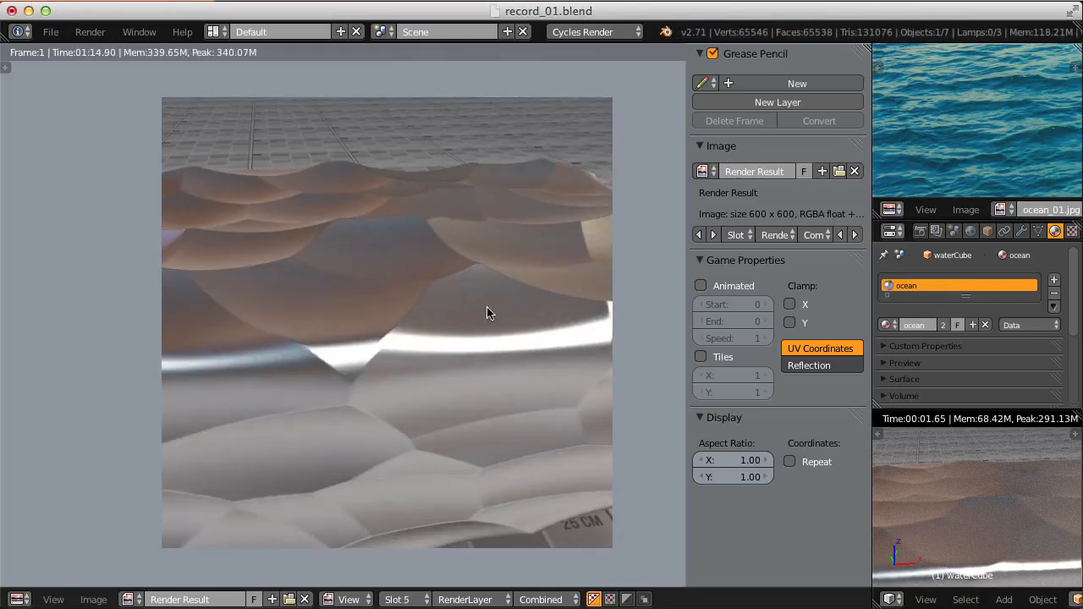
key("j")
key("j")
key("j")
key("j")
key("j")
key("j")
key("j")
scroll(440, 311, "up", 1)
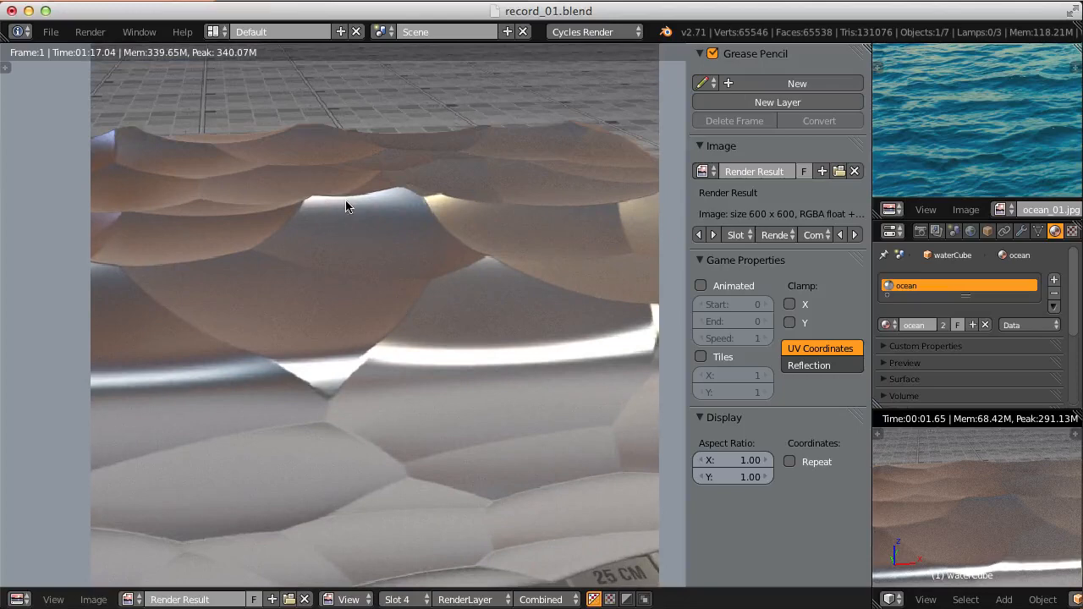
key("j")
key("j")
key("j")
key("j")
key("j")
key("j")
scroll(348, 211, "down", 1)
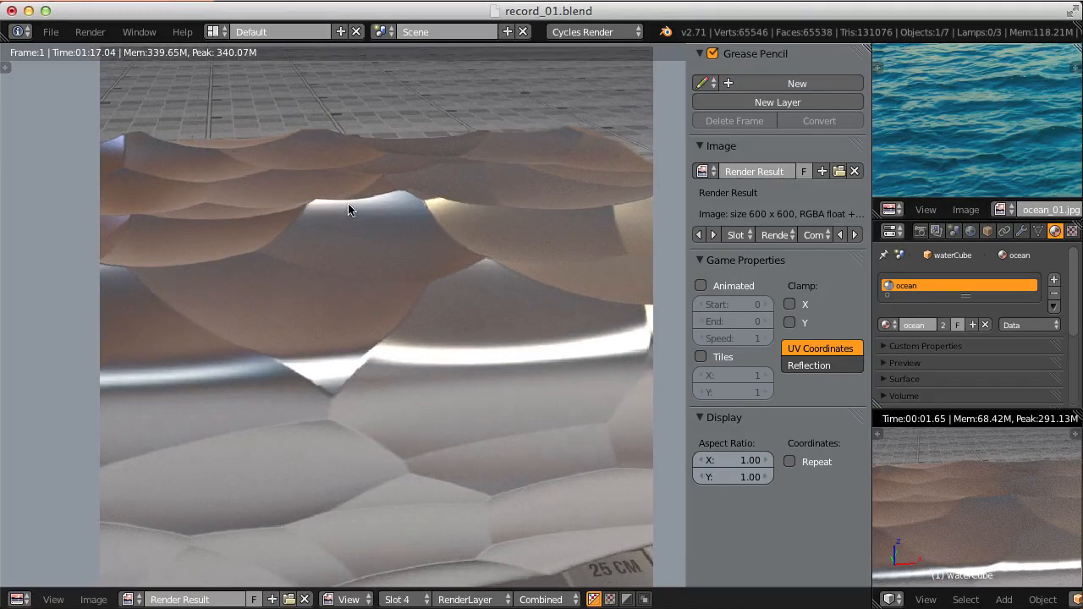
middle_click_drag(281, 470, 168, 561, "ctrl")
- Return to the material nodes and set the Mapping node's X scale to 0.5 with the rendered preview turned off
left_click(20, 599)
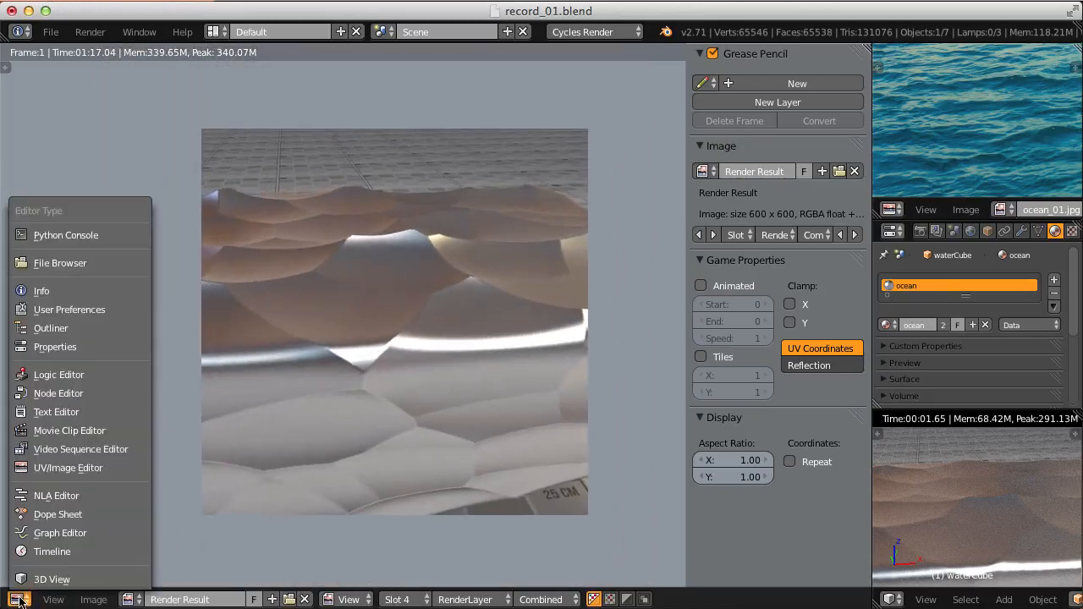
key("n")
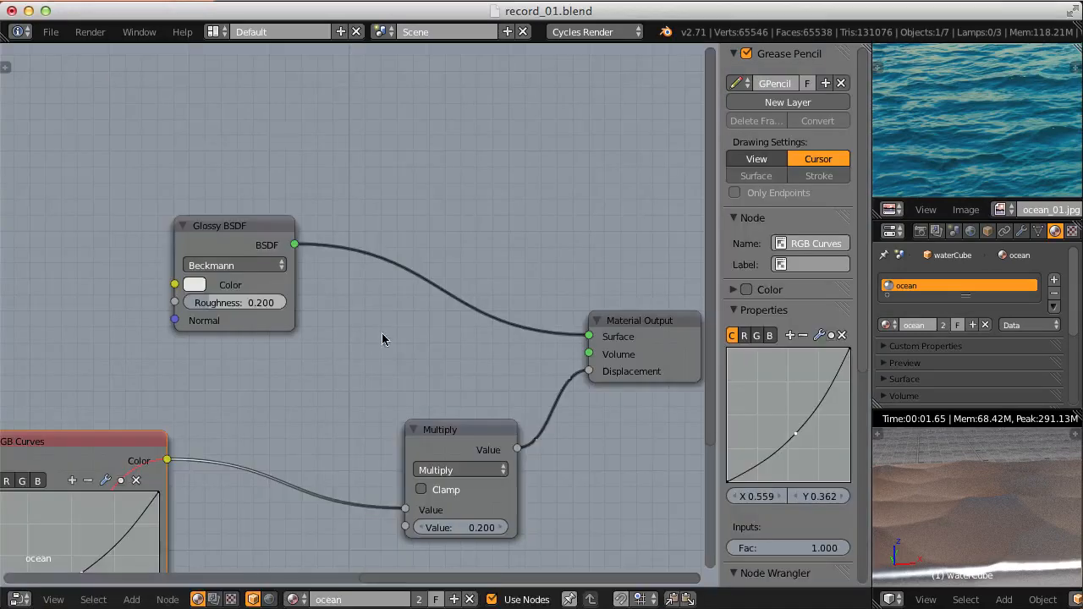
middle_click_drag(382, 332, 709, 199, "ctrl")
key("m")
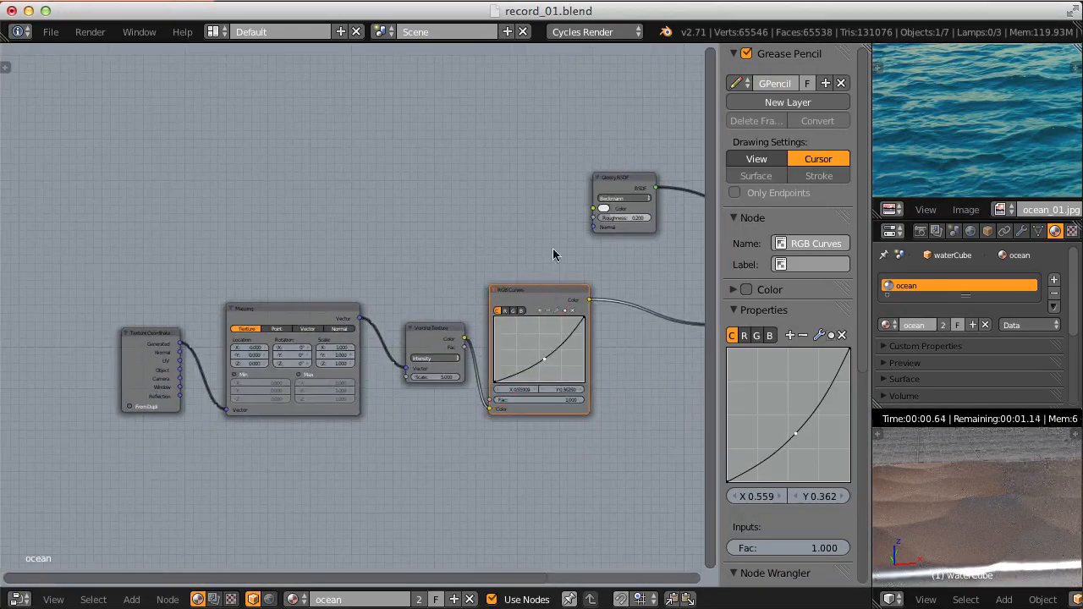
middle_click_drag(553, 250, 518, 258, "ctrl")
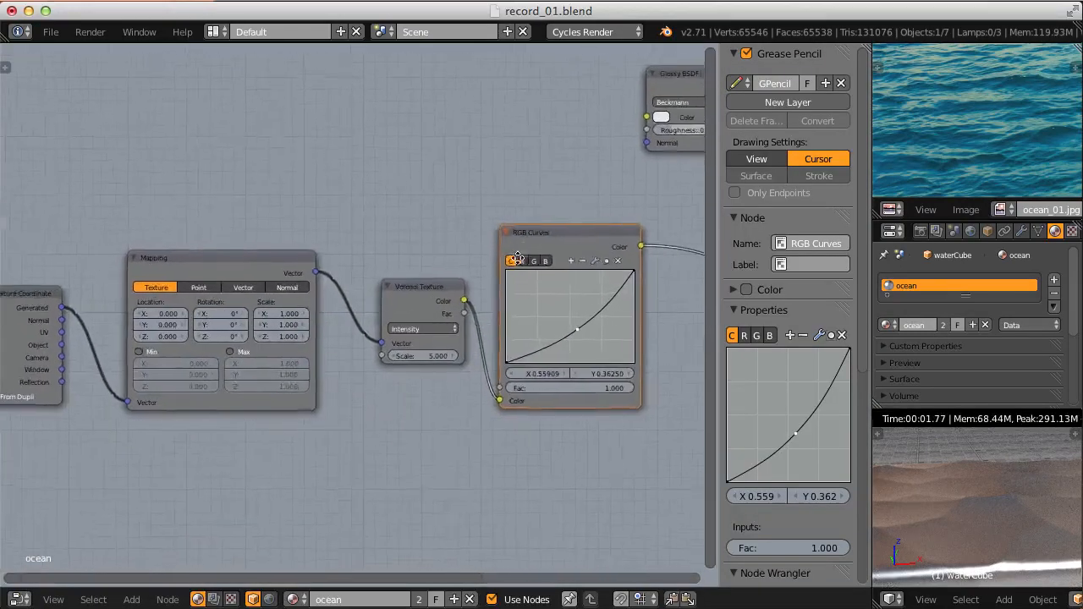
middle_click_drag(440, 253, 478, 275)
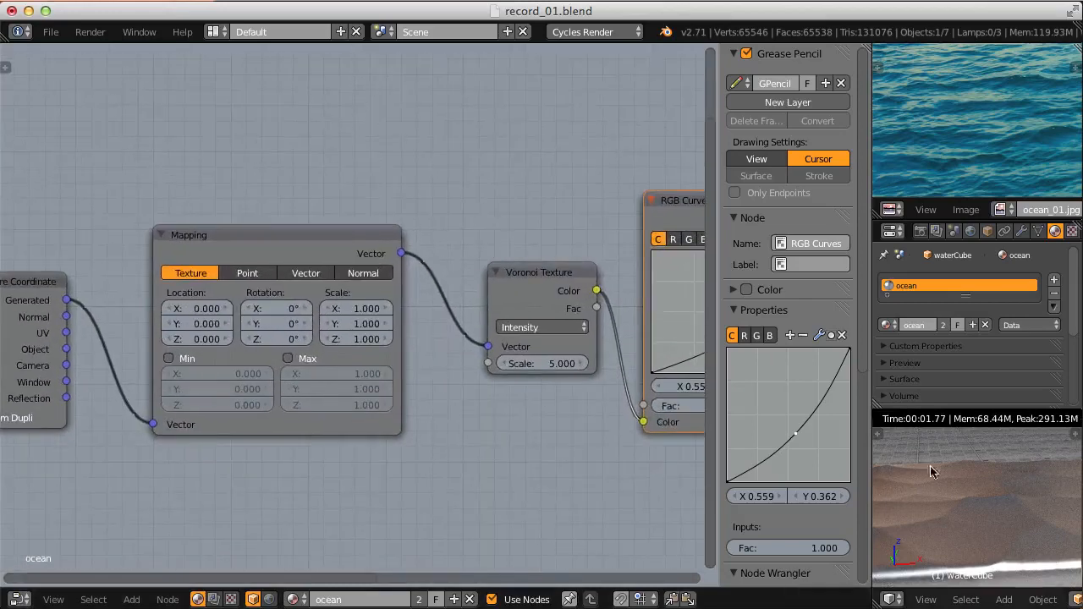
key("shift+z")
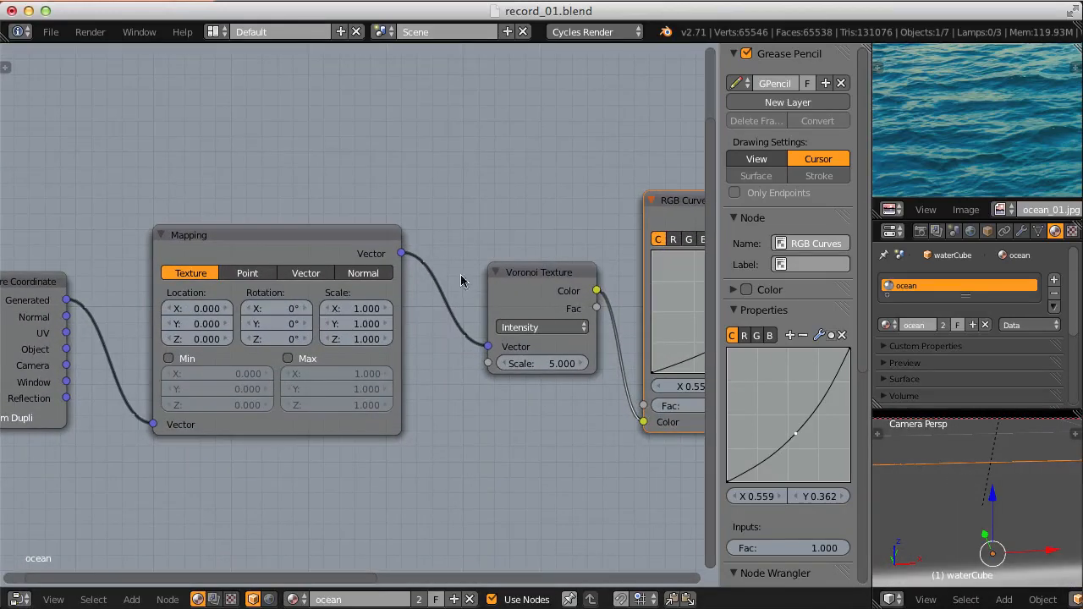
left_click(349, 308)
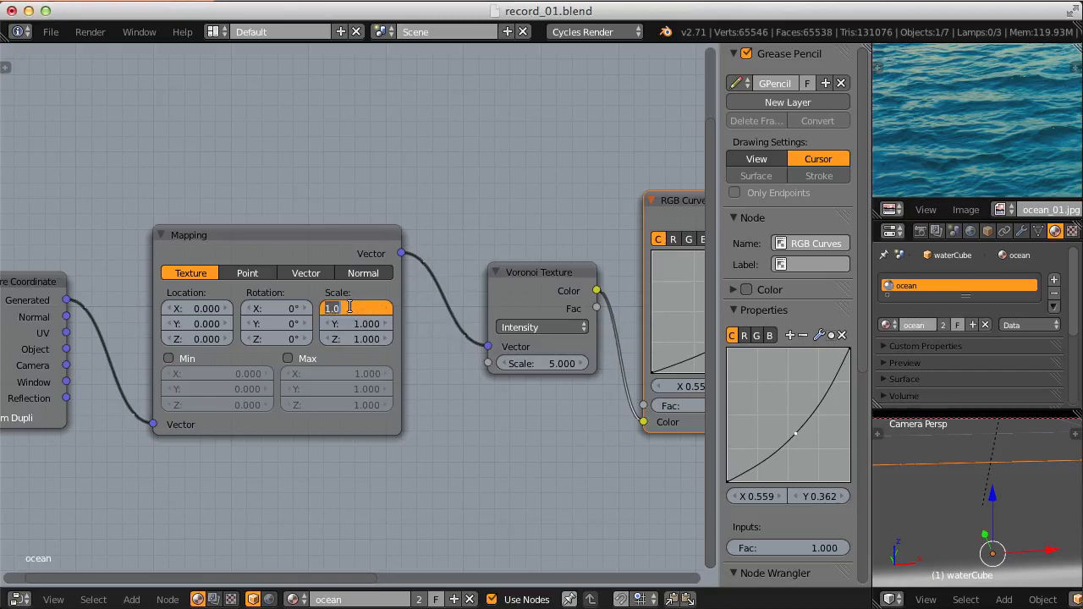
type("0.5")
key("Return")
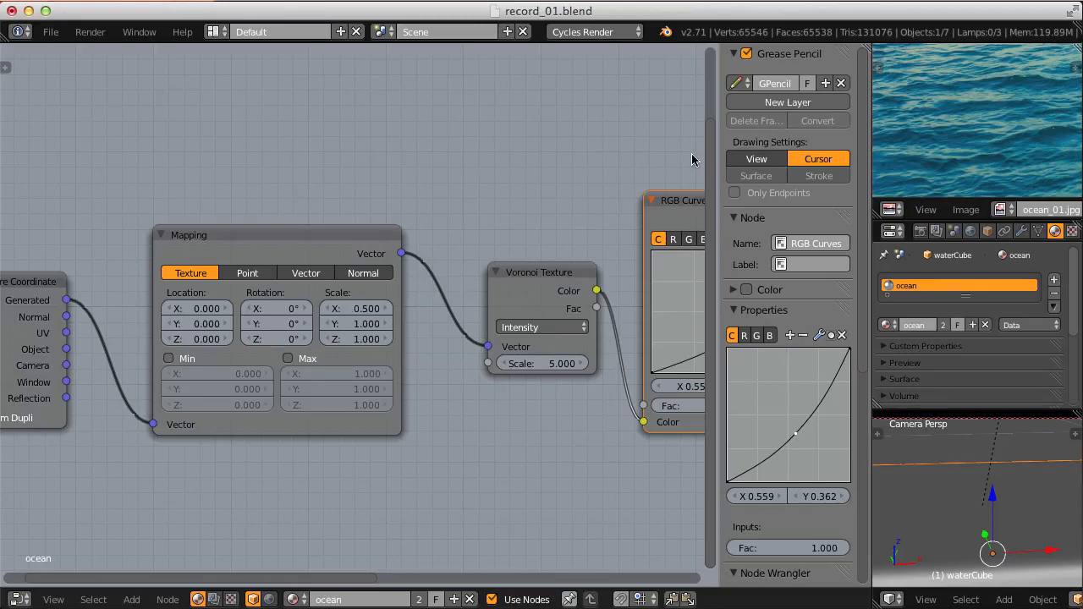
- Maximize the ocean photo and sketch two peaked wave lines on it, with a double-headed arrow between them and an outward arrow on each side
key("shift+space")
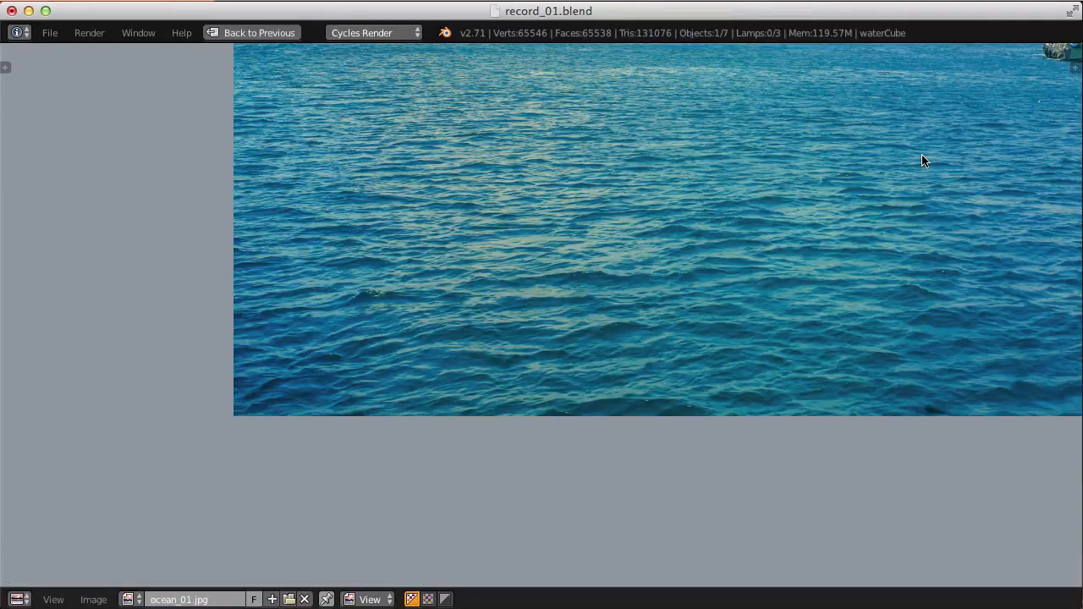
mouse_move(375, 288)
left_mouse_down()
mouse_move(489, 259)
mouse_move(922, 283)
left_mouse_up()
mouse_move(366, 148)
left_mouse_down()
mouse_move(817, 132)
mouse_move(906, 144)
left_mouse_up()
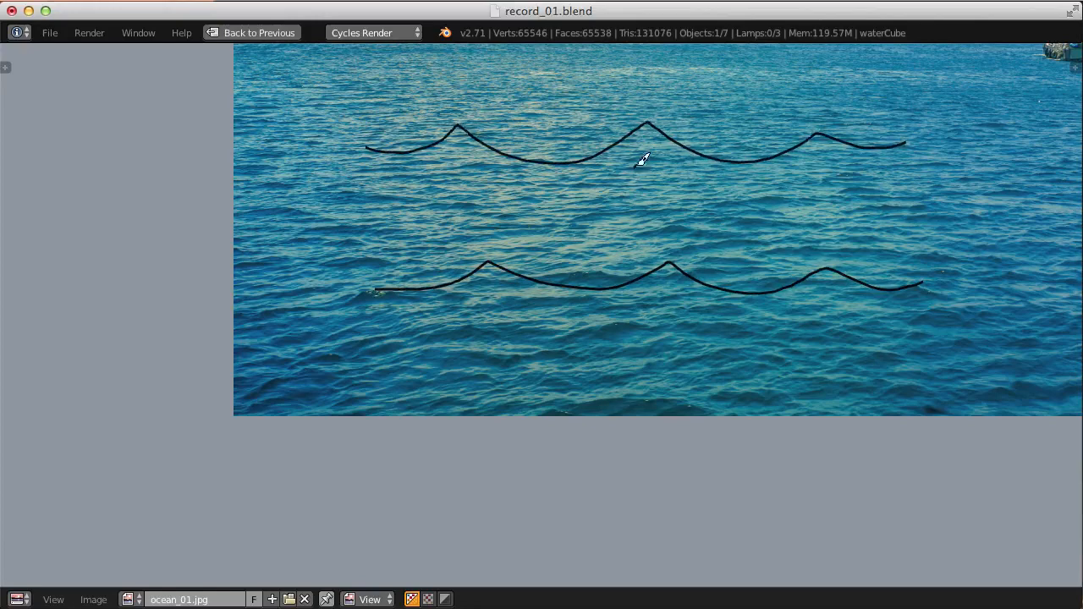
mouse_move(640, 160)
left_mouse_down()
mouse_move(631, 247)
mouse_move(656, 225)
left_mouse_up()
mouse_move(555, 204)
left_mouse_down()
mouse_move(416, 201)
mouse_move(451, 227)
left_mouse_up()
mouse_move(764, 201)
left_mouse_down()
mouse_move(863, 192)
mouse_move(862, 181)
mouse_move(829, 210)
left_mouse_up()
- Delete the grease pencil layer holding the wave sketch from the ocean photo
key("n")
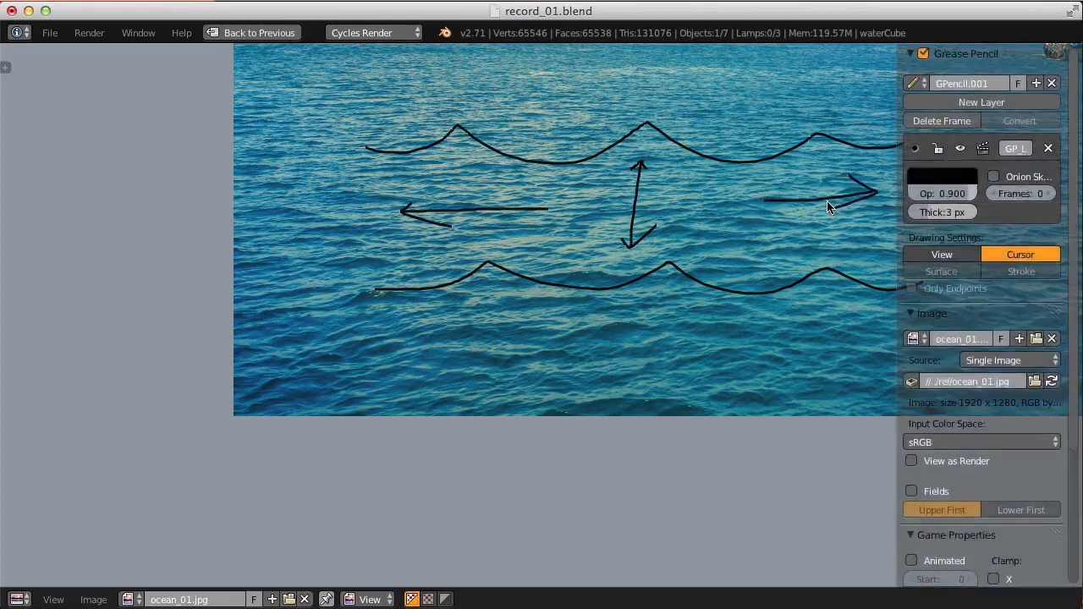
left_click(1045, 141)
key("n")
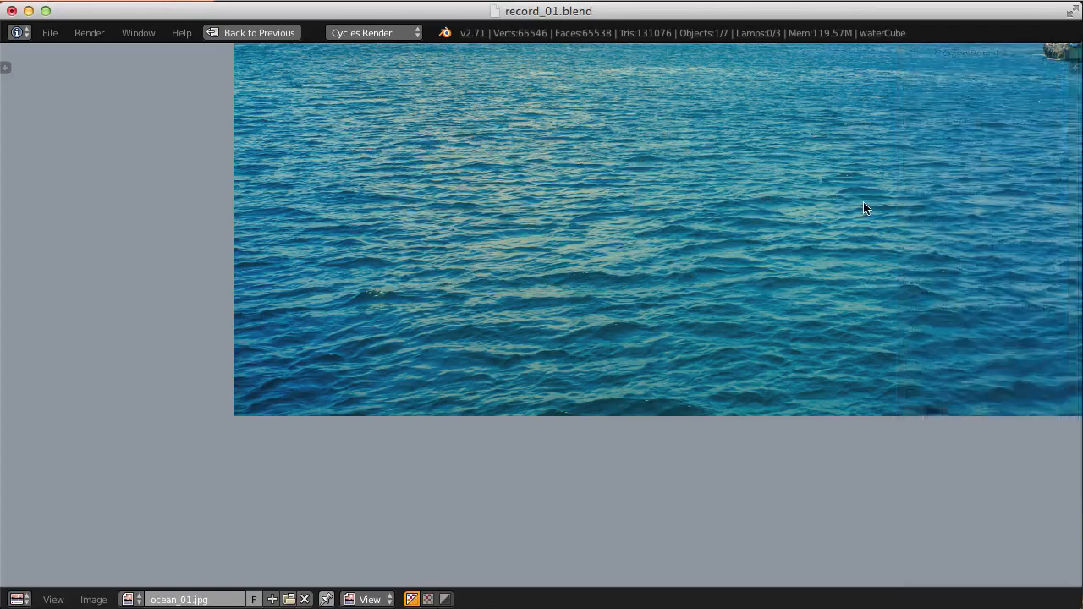
- Restore the previous screen layout and restart the rendered preview to apply the new X scale
key("ctrl+Up")
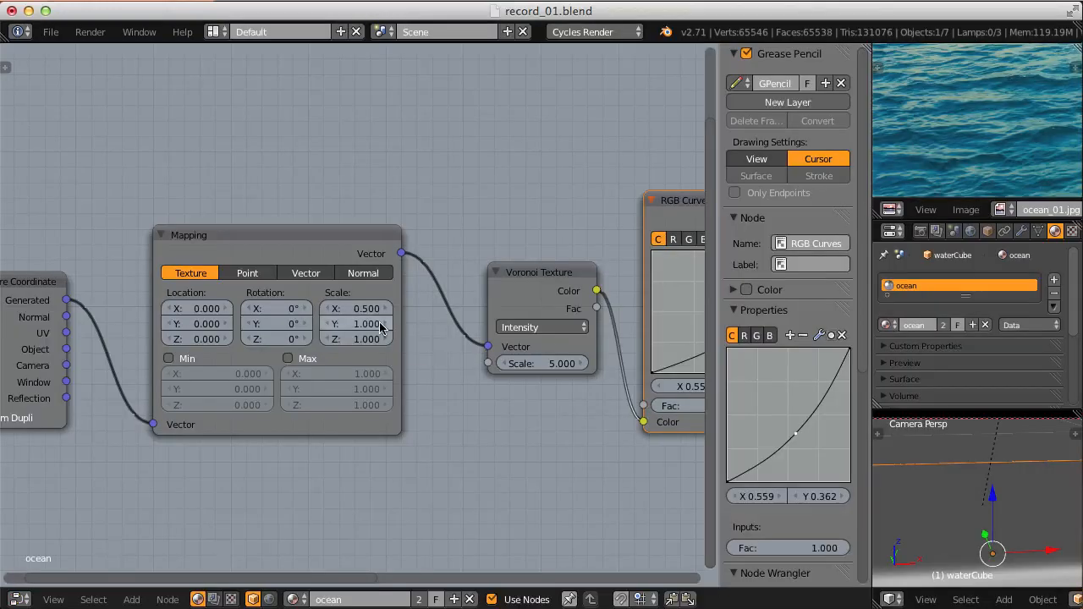
key("shift+z")
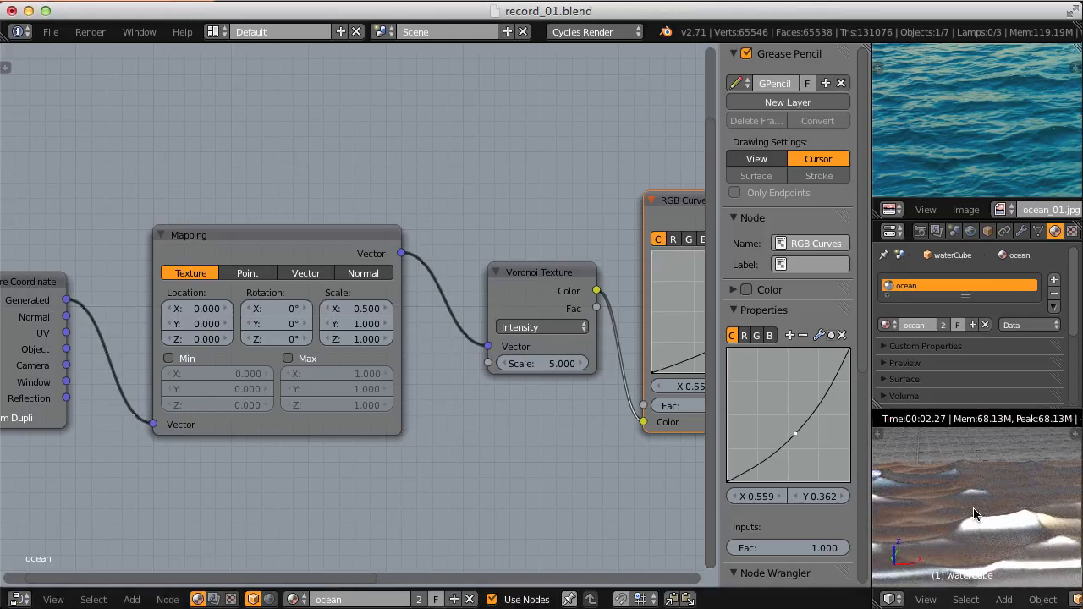
- Move the Texture Coordinate node farther away from the Mapping node to widen the gap between them
scroll(254, 339, "down", 5)
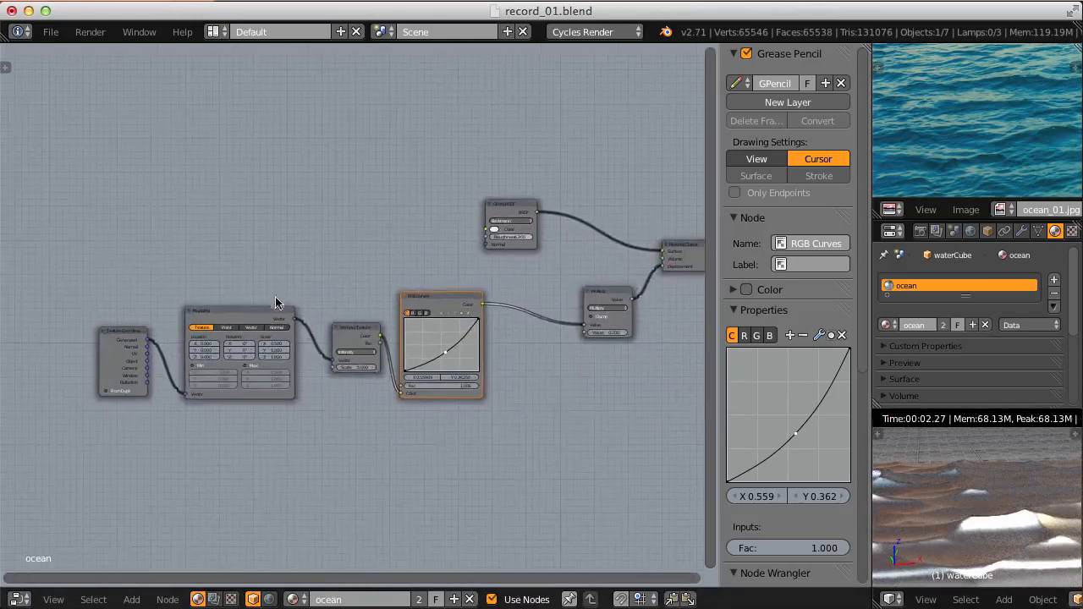
left_click(259, 307)
scroll(299, 261, "up", 2)
left_click(341, 334, "shift")
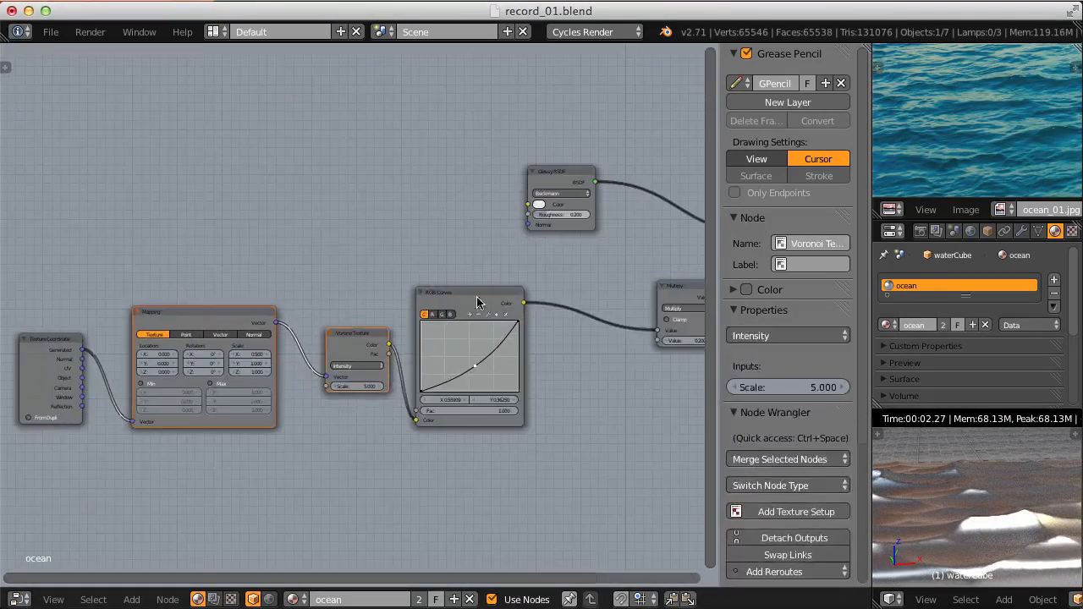
left_click(477, 303, "shift")
middle_click_drag(476, 303, 454, 199)
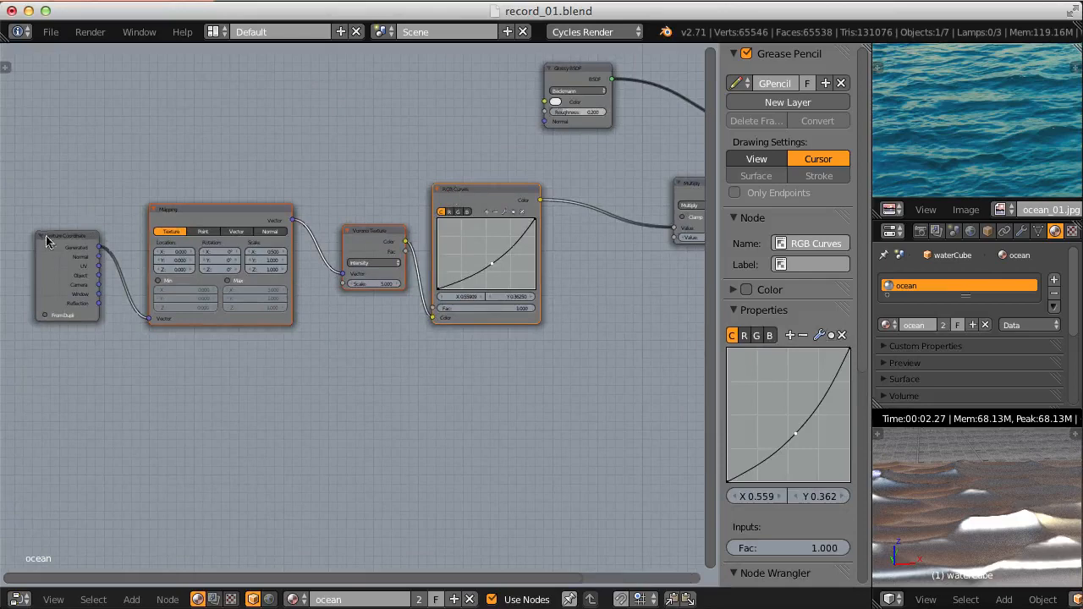
left_click_drag(61, 237, 19, 238)
- Duplicate the Mapping, Voronoi Texture and RGB Curves nodes with their incoming link kept, placing the copies below the originals
left_click(196, 212)
left_click(366, 230, "shift")
left_click(450, 188, "shift")
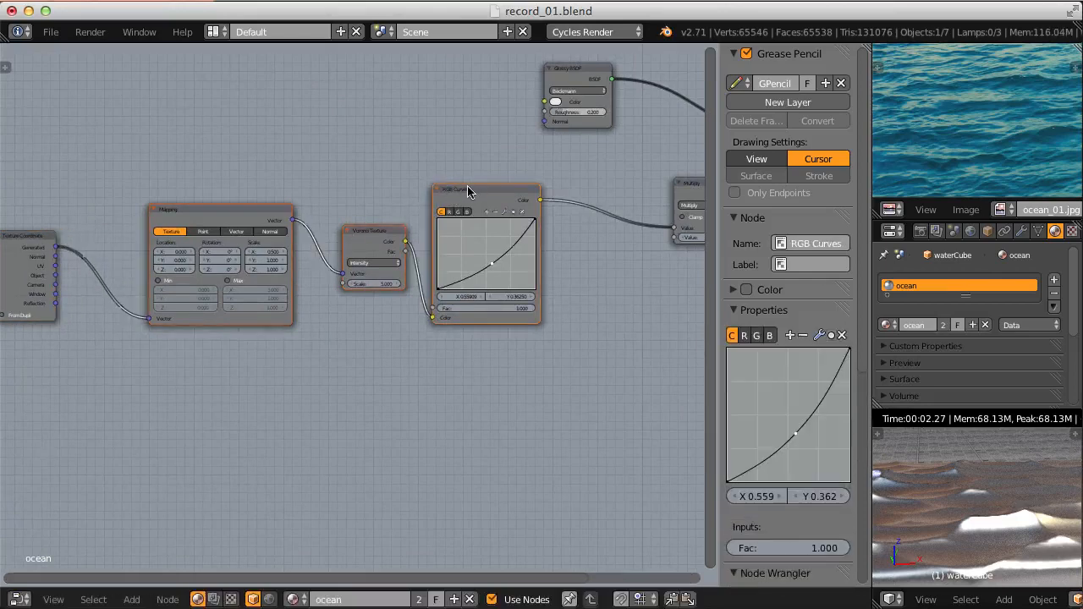
key("shift+d")
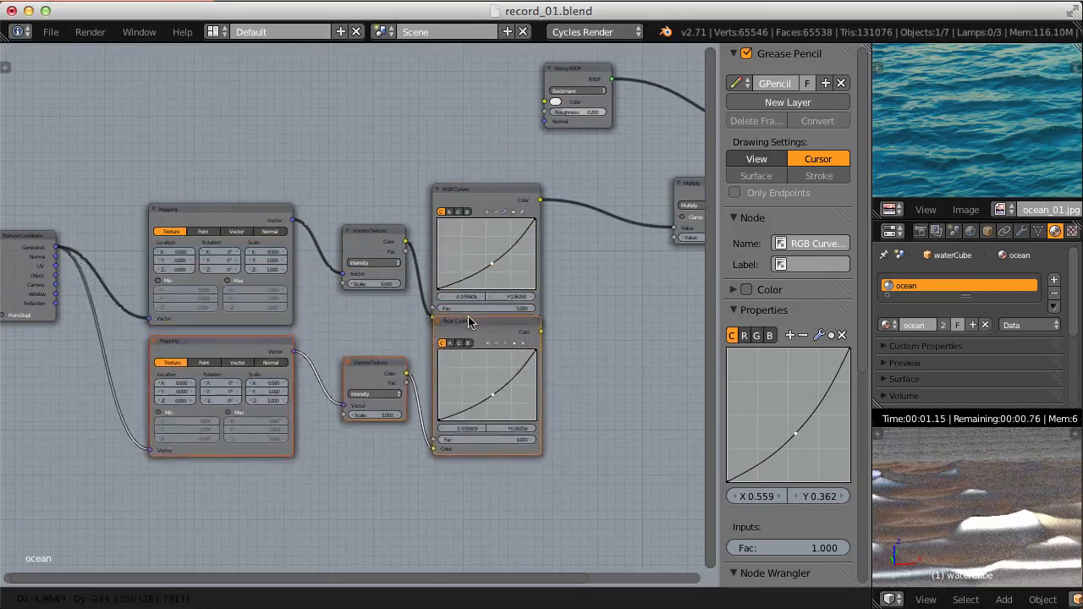
left_click(467, 334)
- Move the middle point of the duplicated RGB Curves node to about X 0.695, Y 0.525
scroll(433, 242, "up", 3)
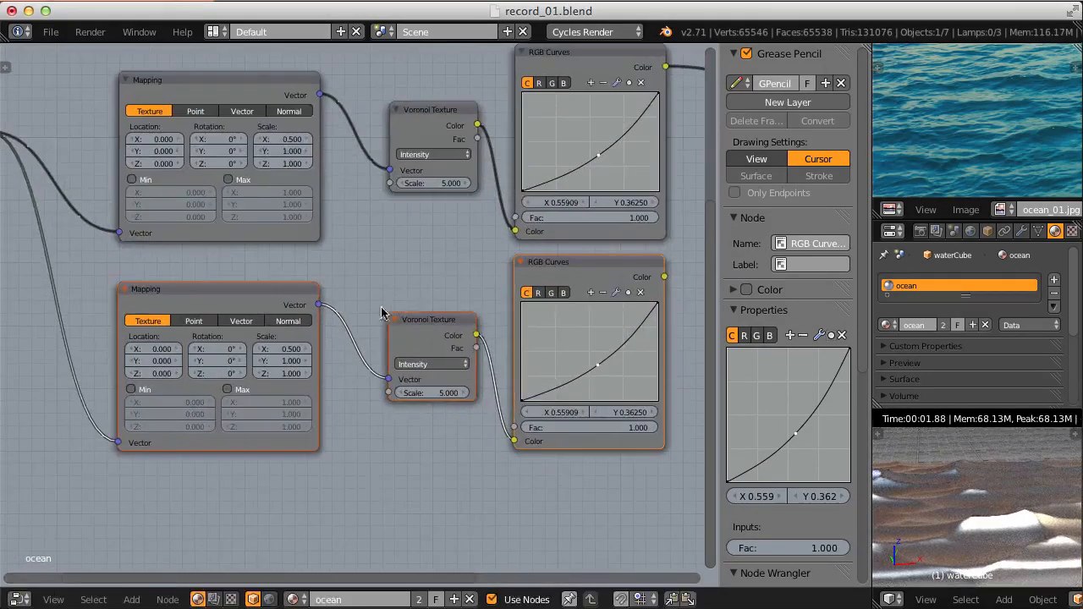
scroll(434, 262, "up", 4)
middle_click_drag(522, 309, 428, 272)
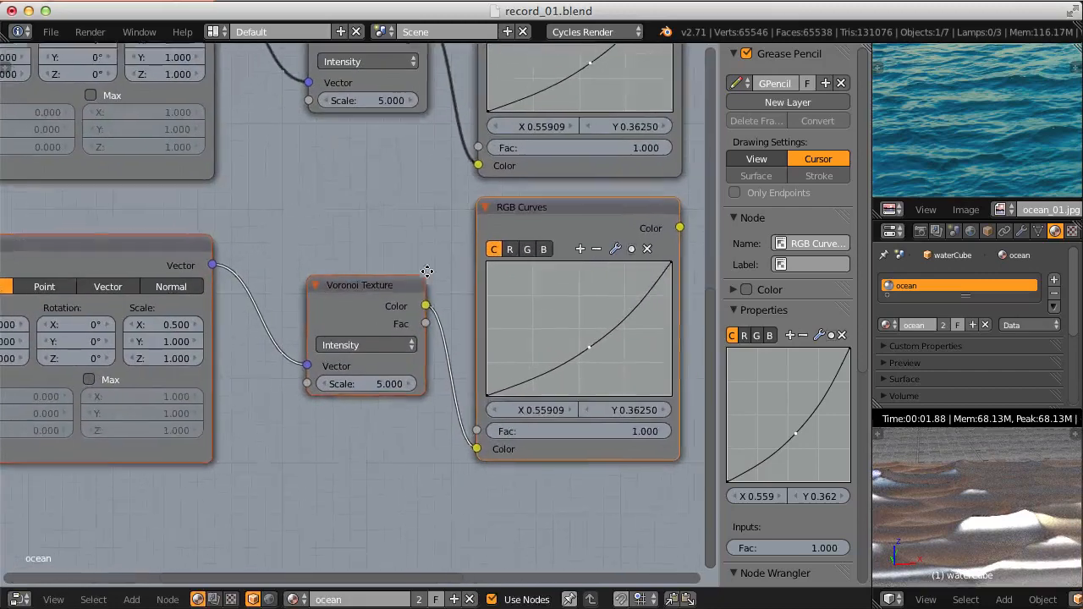
left_click_drag(594, 347, 618, 330)
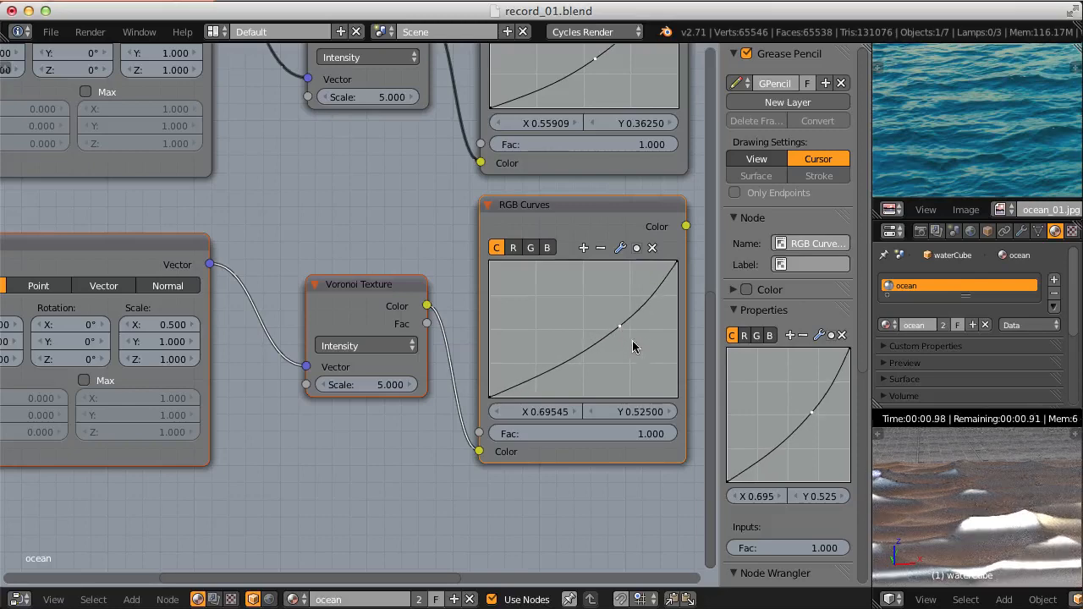
- Set the duplicated Voronoi Texture node's Scale to 10
middle_click_drag(411, 285, 531, 282)
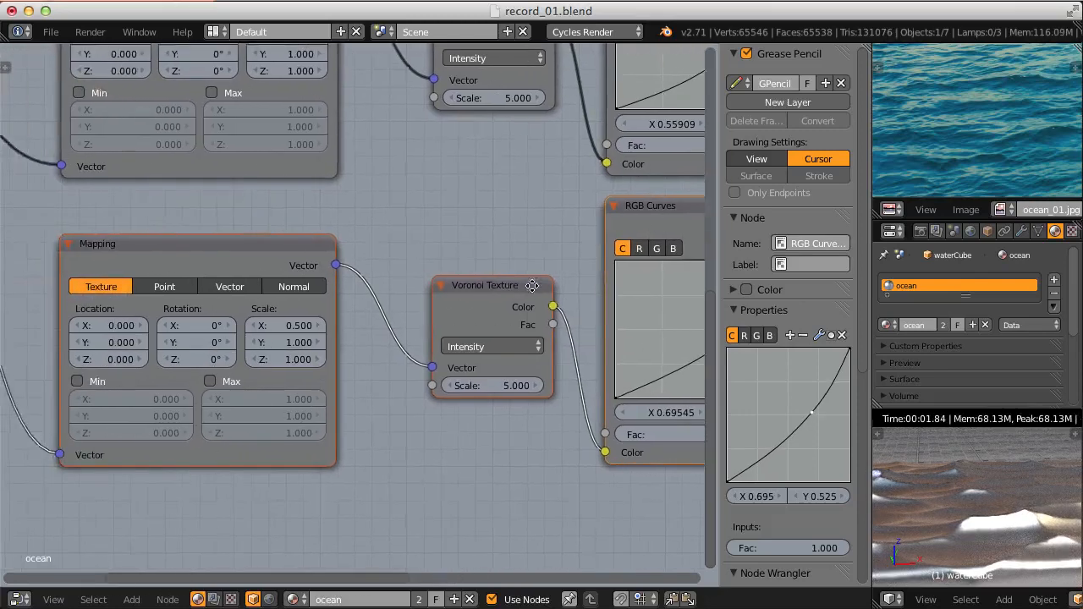
scroll(497, 289, "up", 1)
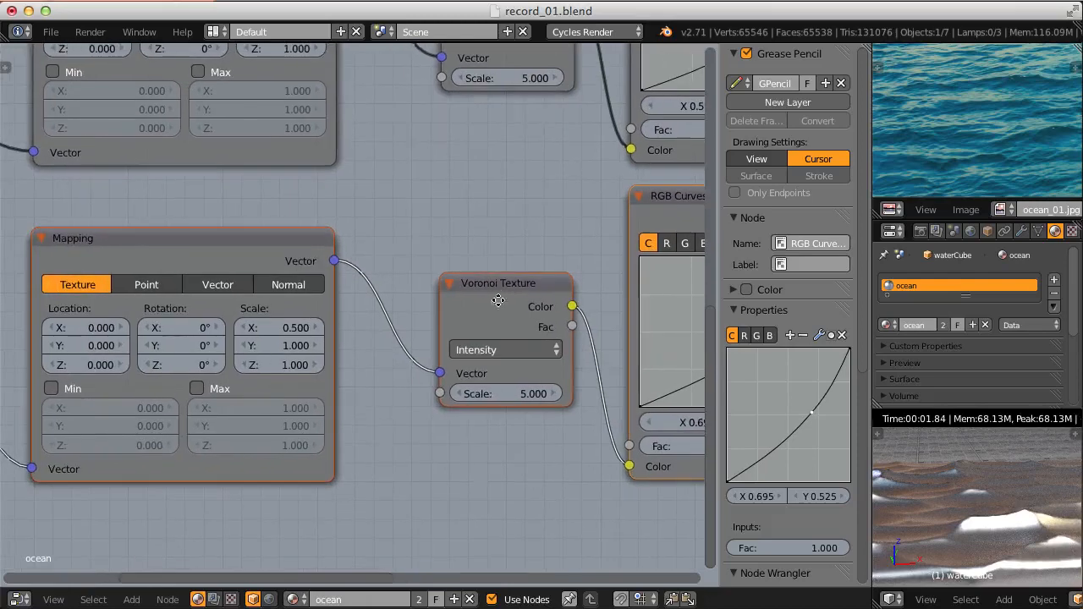
left_click(495, 392)
type("10")
key("Return")
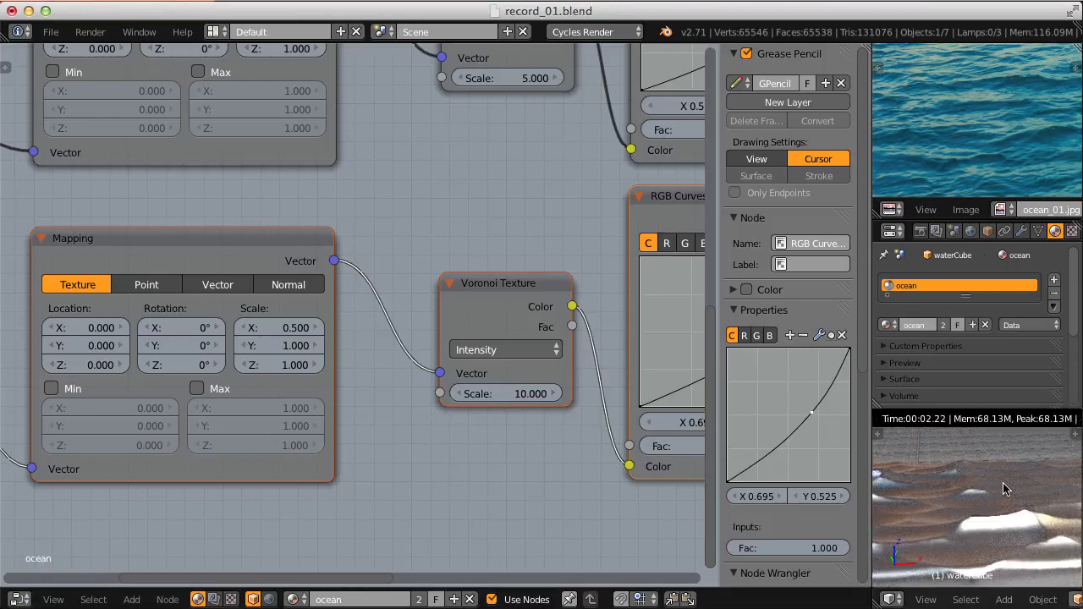
- Add a MixRGB node between the RGB Curves nodes and the Multiply node
scroll(598, 283, "down", 4)
middle_click_drag(598, 283, 427, 348)
middle_click_drag(263, 200, 434, 183)
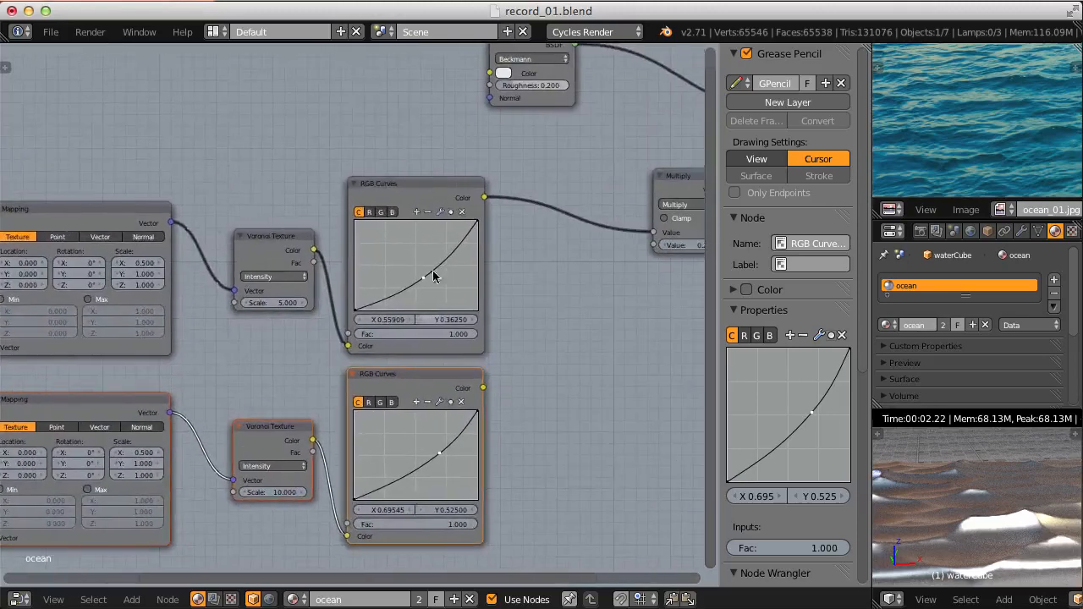
middle_click_drag(443, 235, 372, 202)
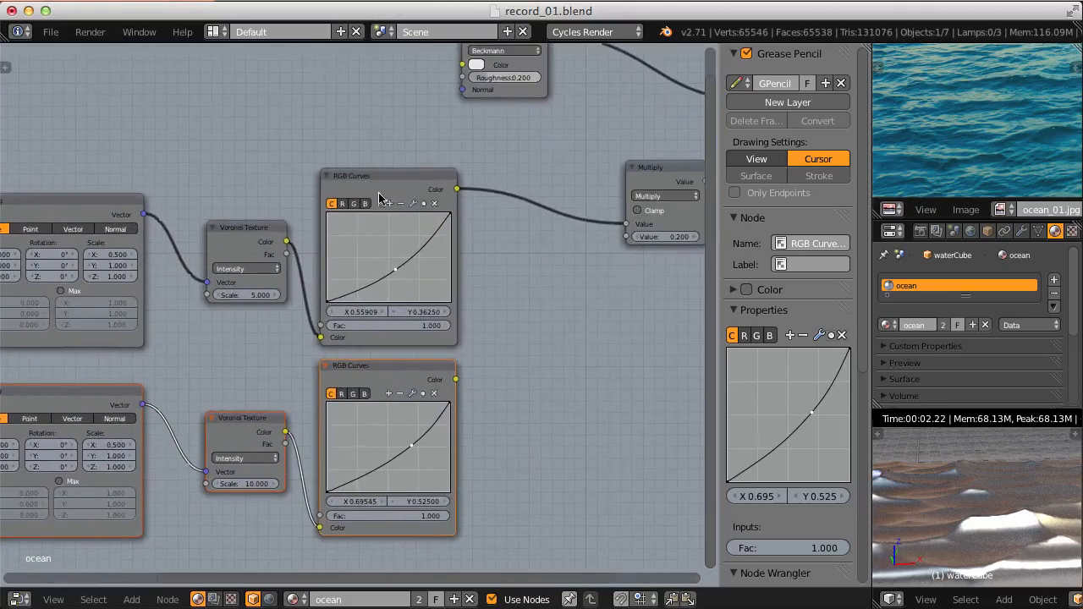
key("shift+a")
mouse_move(567, 269)
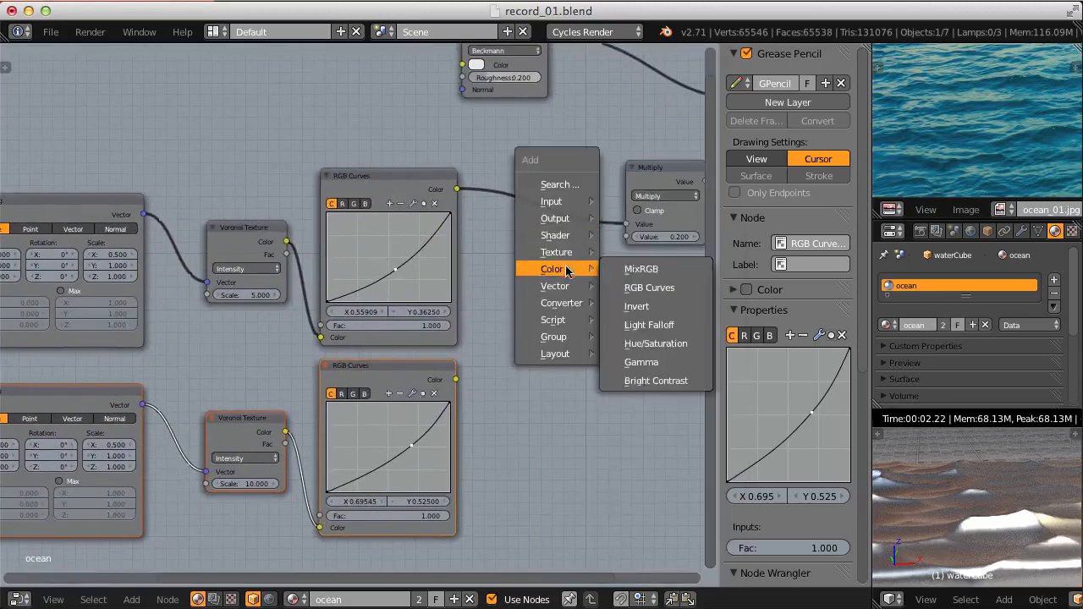
left_click(641, 269)
left_click(517, 254)
- Move the whole texture node group, including the Mix node, away from the Multiply node to make room
scroll(399, 200, "down", 2)
scroll(399, 199, "down", 2)
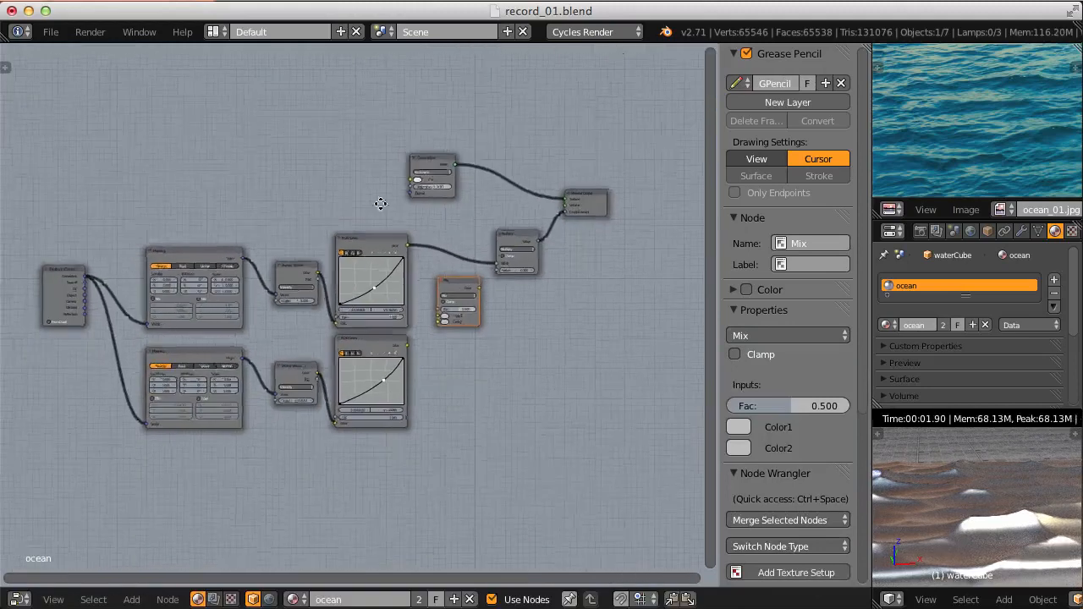
left_click_drag(83, 239, 452, 471)
key("g")
scroll(406, 338, "up", 5)
middle_click_drag(407, 287, 499, 300)
key("a")
scroll(457, 297, "up", 9)
scroll(457, 279, "down", 4)
middle_click_drag(435, 286, 435, 195)
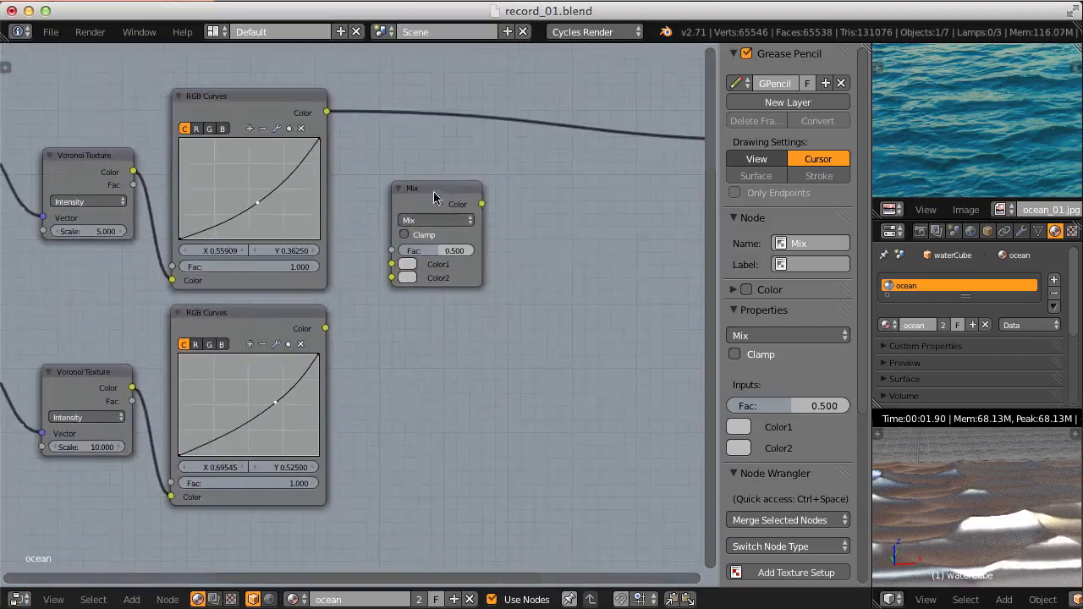
- Connect the upper RGB Curves output to Color1 of the Mix node and the lower RGB Curves output to Color2
scroll(426, 208, "up", 1)
left_click_drag(323, 99, 395, 261)
left_click_drag(324, 329, 397, 277)
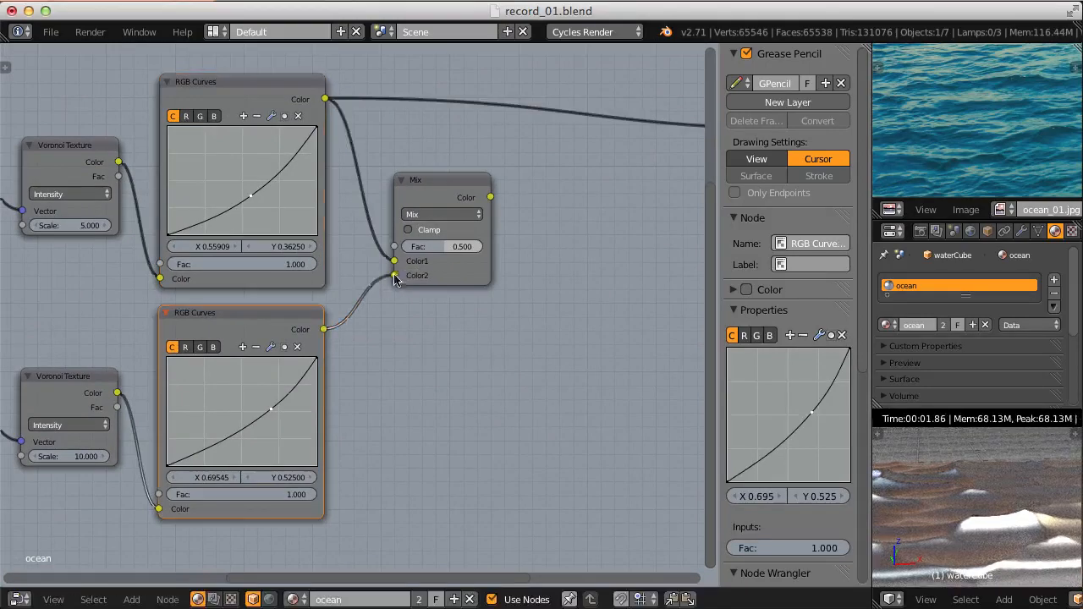
- Preview the Mix node's color output on the water surface through a Viewer node
left_click(437, 180, "ctrl+shift")
middle_click_drag(578, 144, 483, 184)
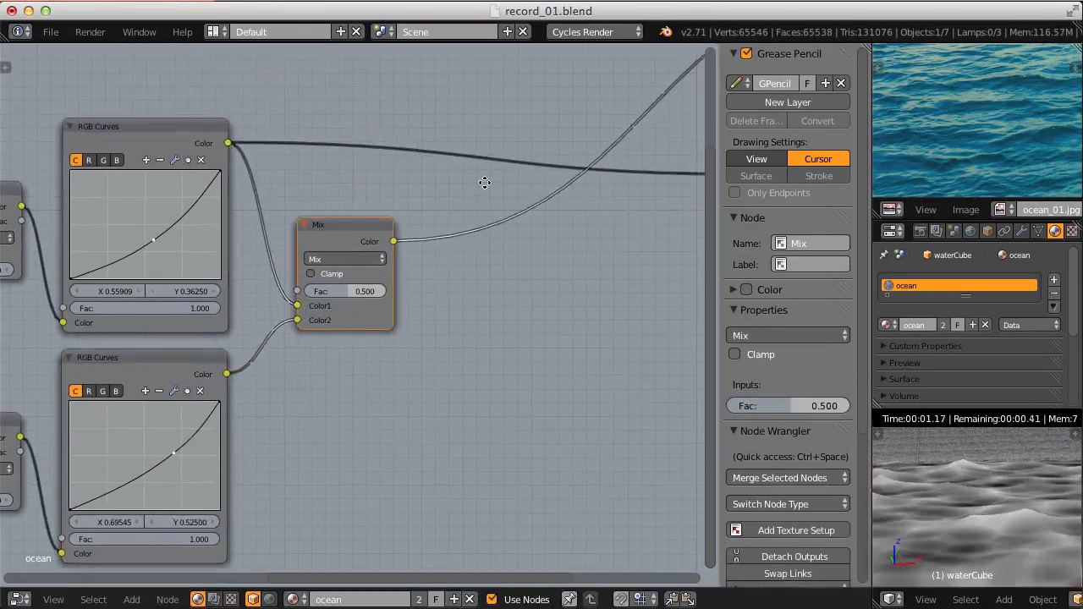
scroll(483, 216, "up", 2)
middle_click_drag(567, 120, 317, 285)
scroll(288, 315, "down", 2)
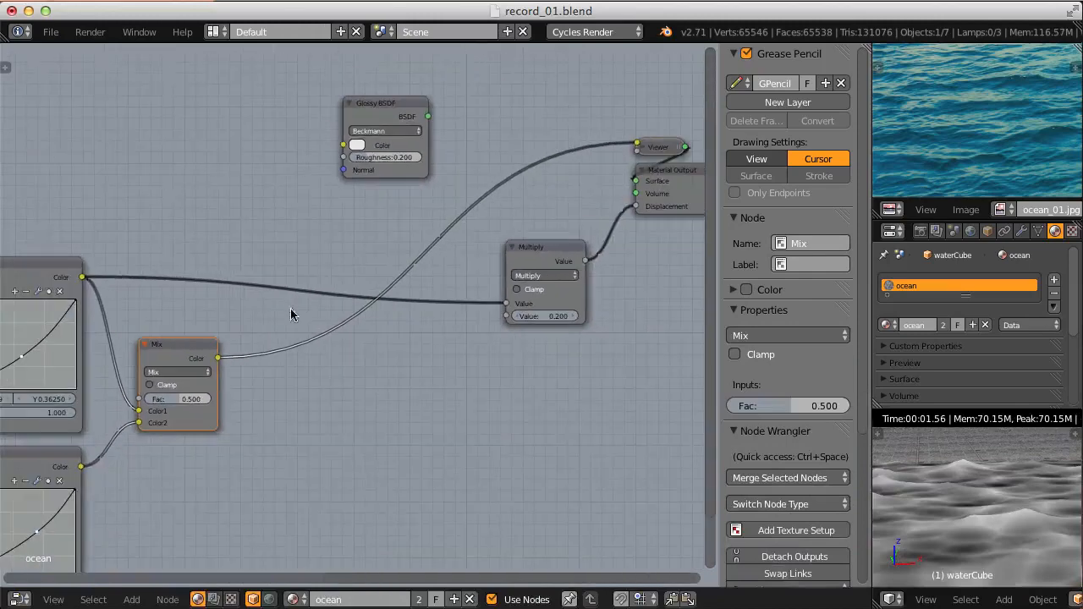
- Connect the Mix color output to the Multiply node's first Value input and restore the Glossy BSDF as the material's surface shader
middle_click_drag(184, 344, 151, 350)
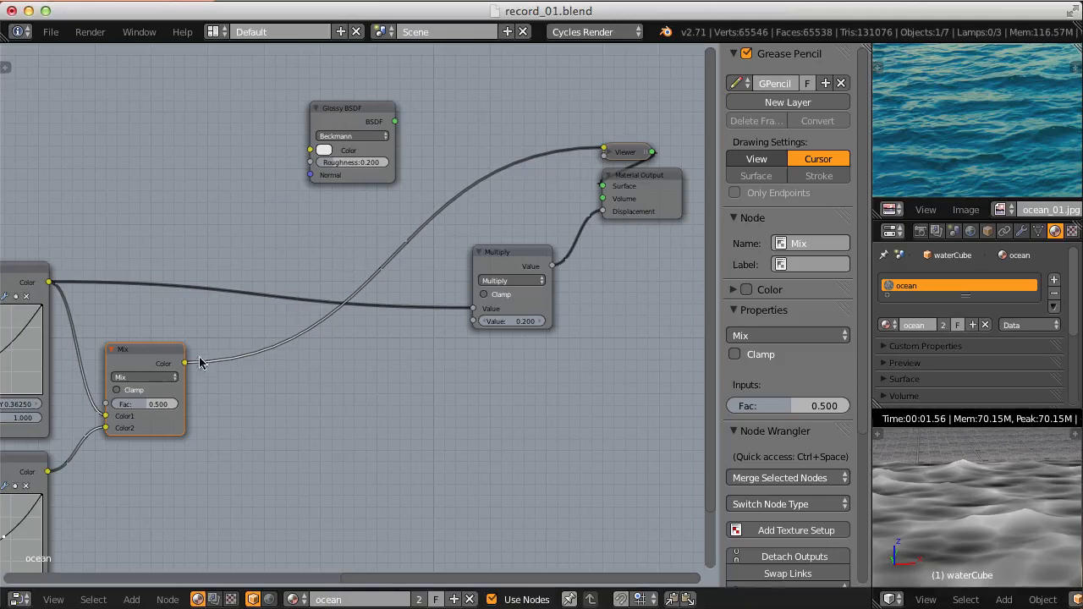
left_click_drag(194, 361, 401, 301)
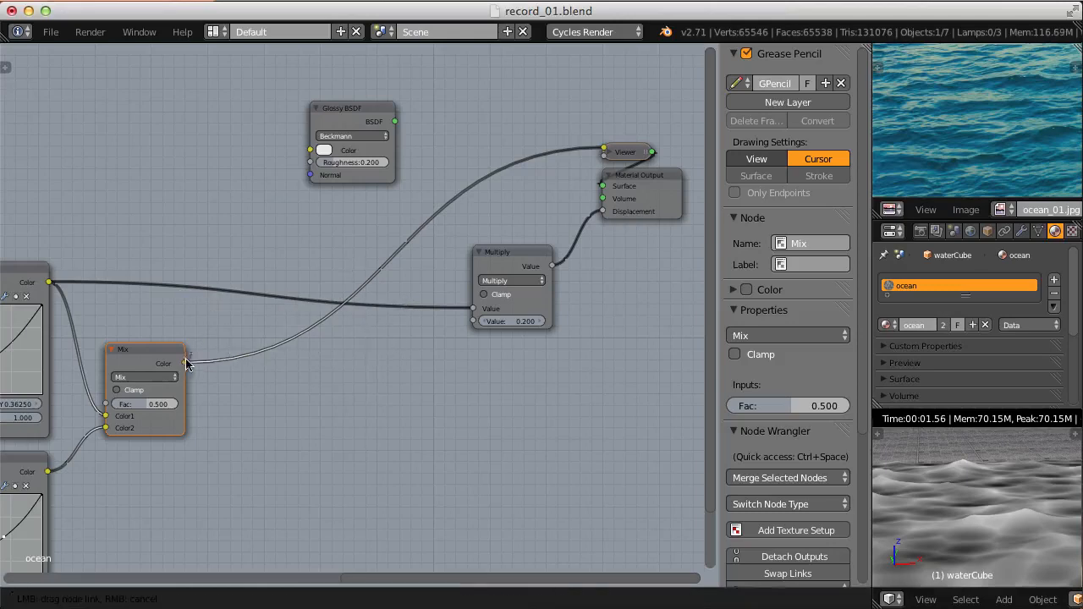
left_click_drag(184, 364, 457, 320)
left_click(352, 112, "ctrl+shift")
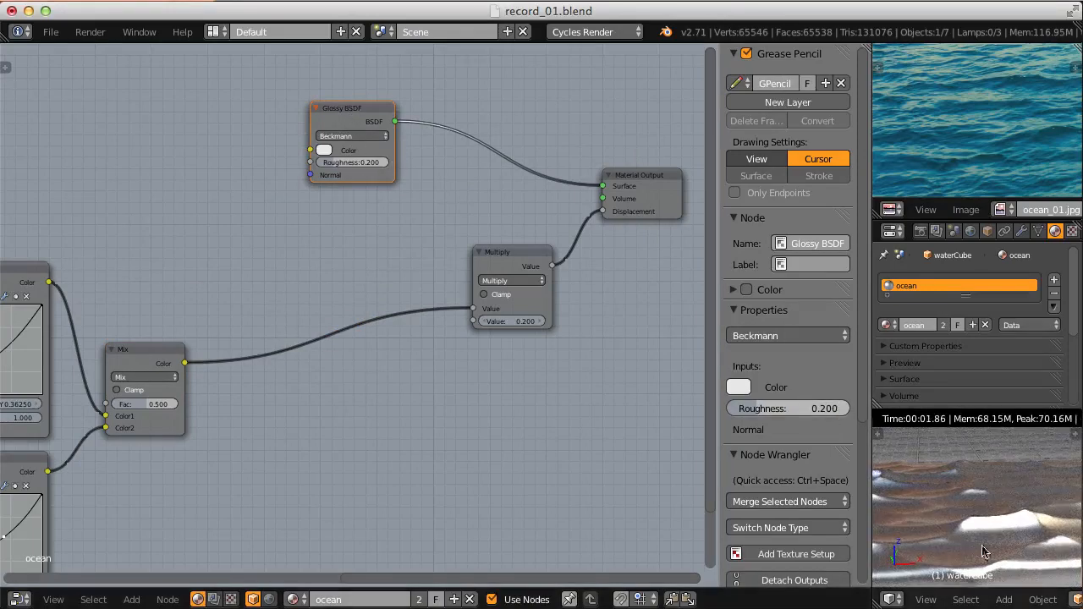
- Restart the rendered preview, examine the mixed wave displacement up close from another angle, and return to the camera view
key("shift+z")
key("shift+z")
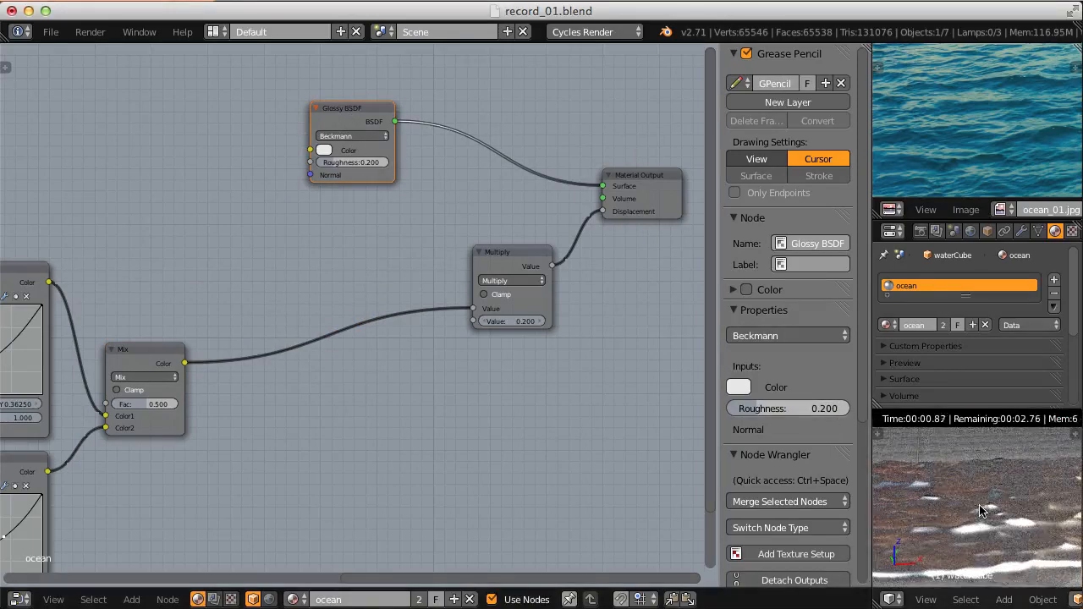
middle_click_drag(981, 491, 1048, 539)
scroll(996, 513, "up", 5)
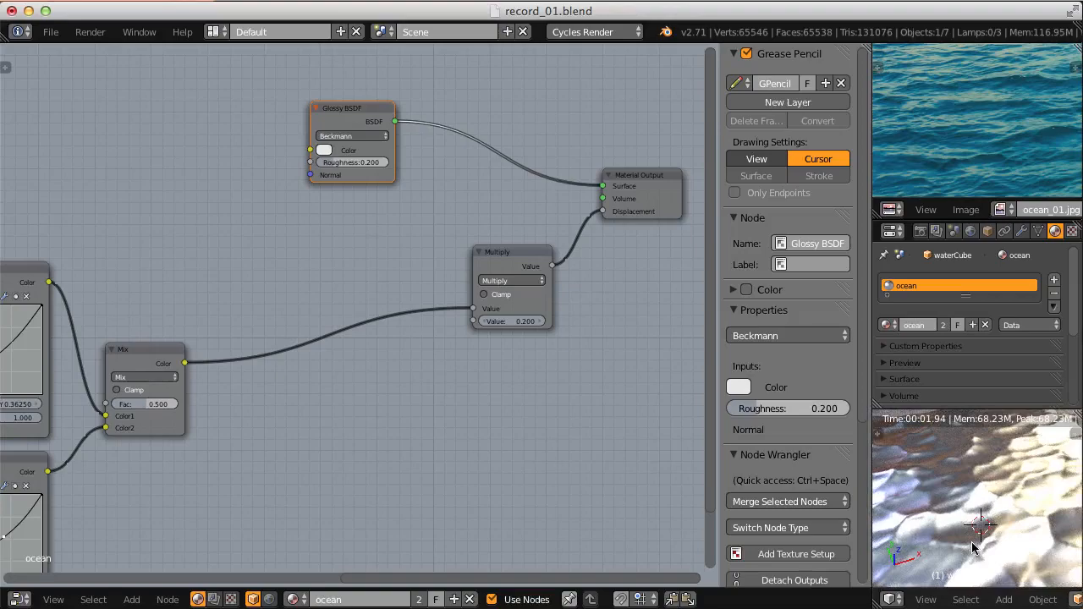
middle_click_drag(997, 479, 998, 499)
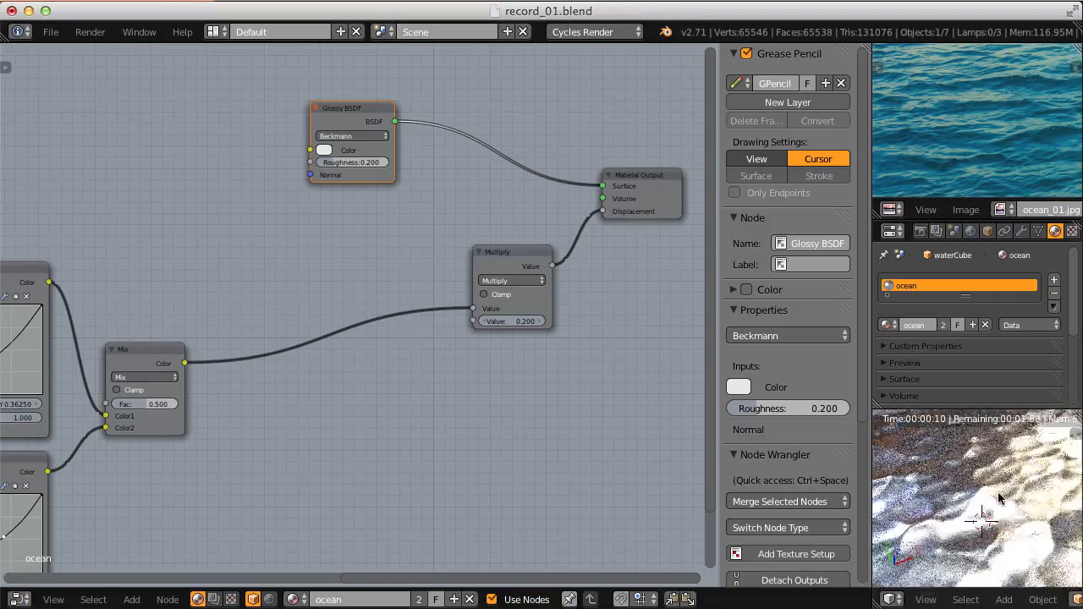
key("KP_0")
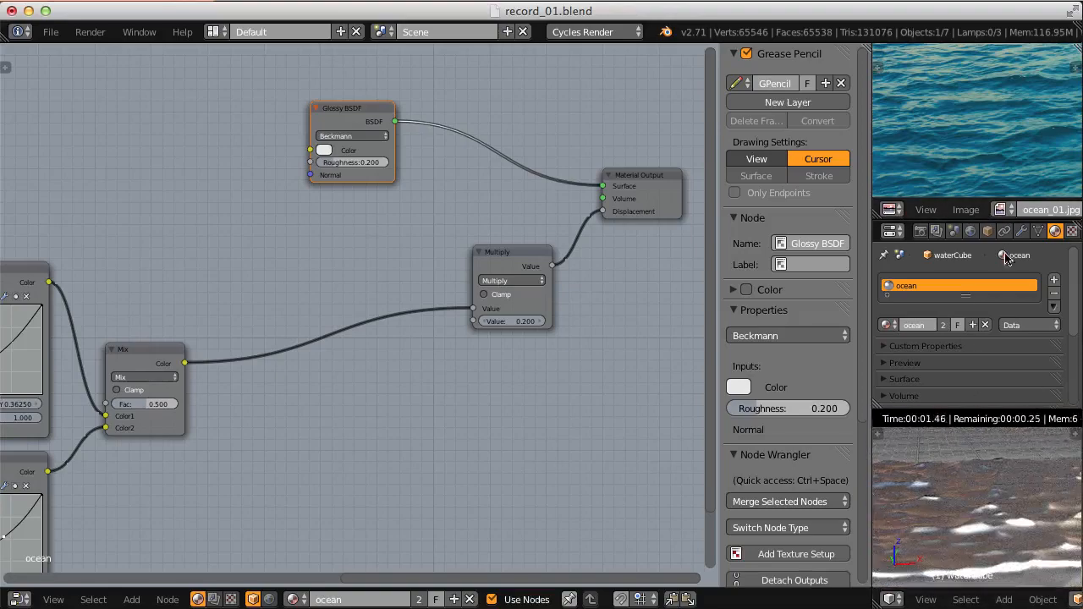
- Set the lower Mapping node's Y rotation to 35° and restart the rendered preview to apply it
scroll(339, 315, "down", 3)
middle_click_drag(291, 287, 491, 235)
scroll(394, 283, "up", 2)
scroll(355, 303, "up", 4)
middle_click_drag(355, 303, 449, 280)
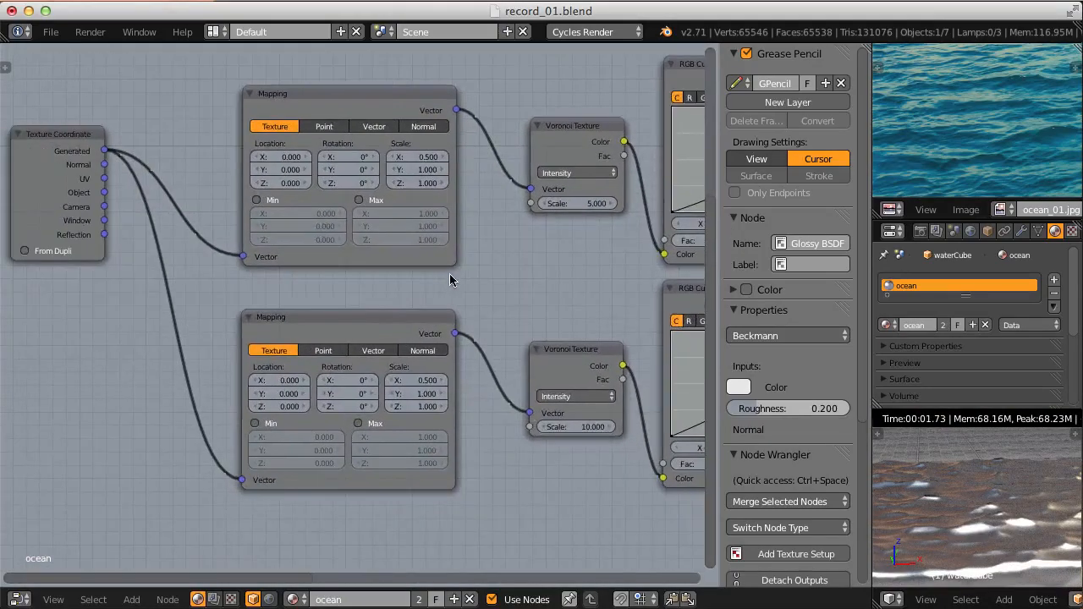
scroll(449, 274, "up", 6)
middle_click_drag(375, 378, 357, 326)
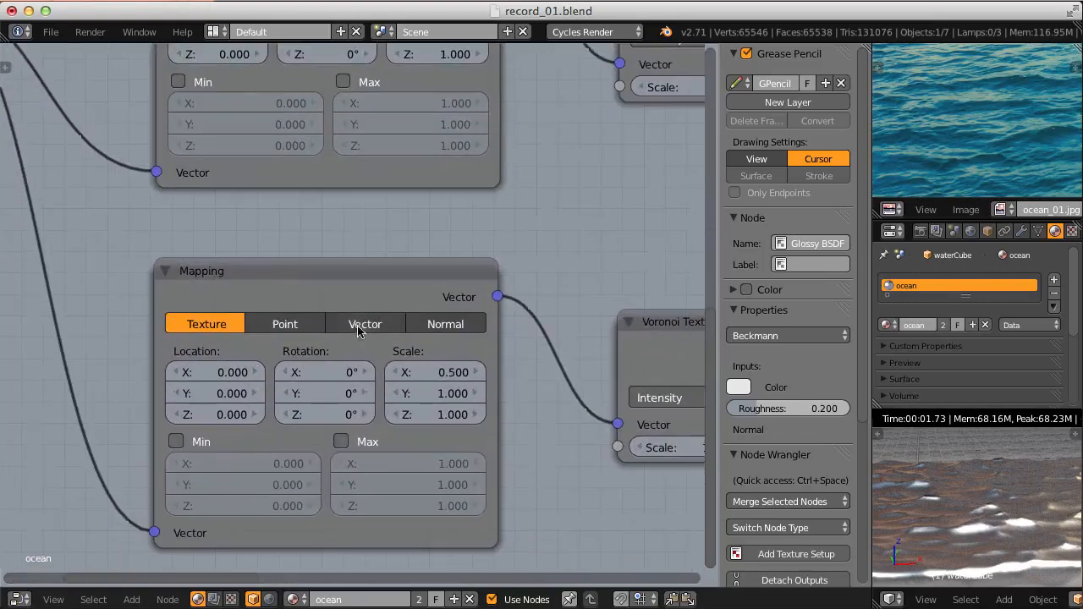
left_click(341, 392)
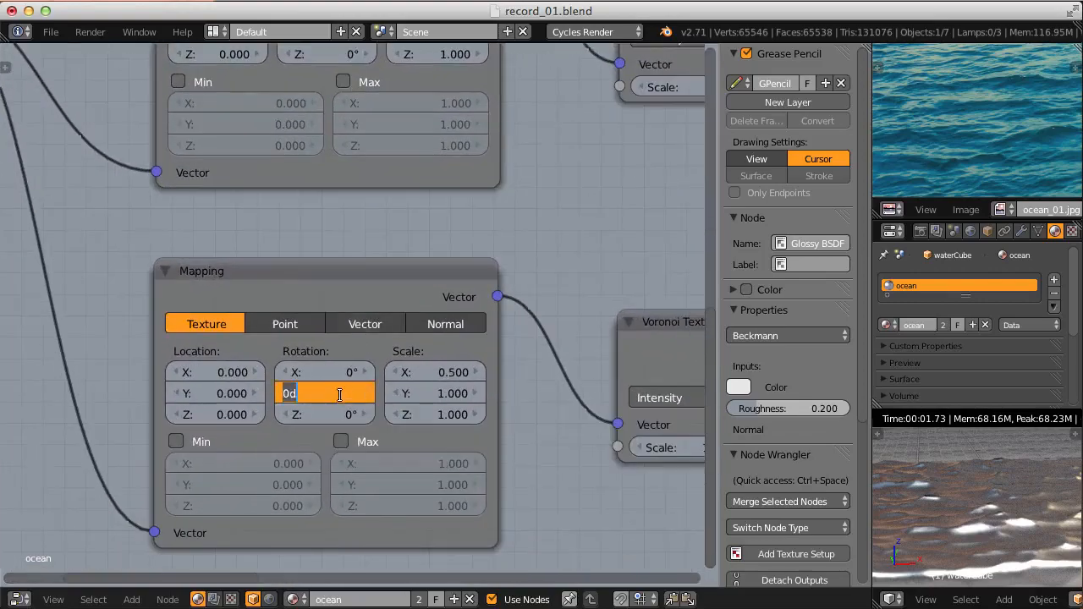
key("Return")
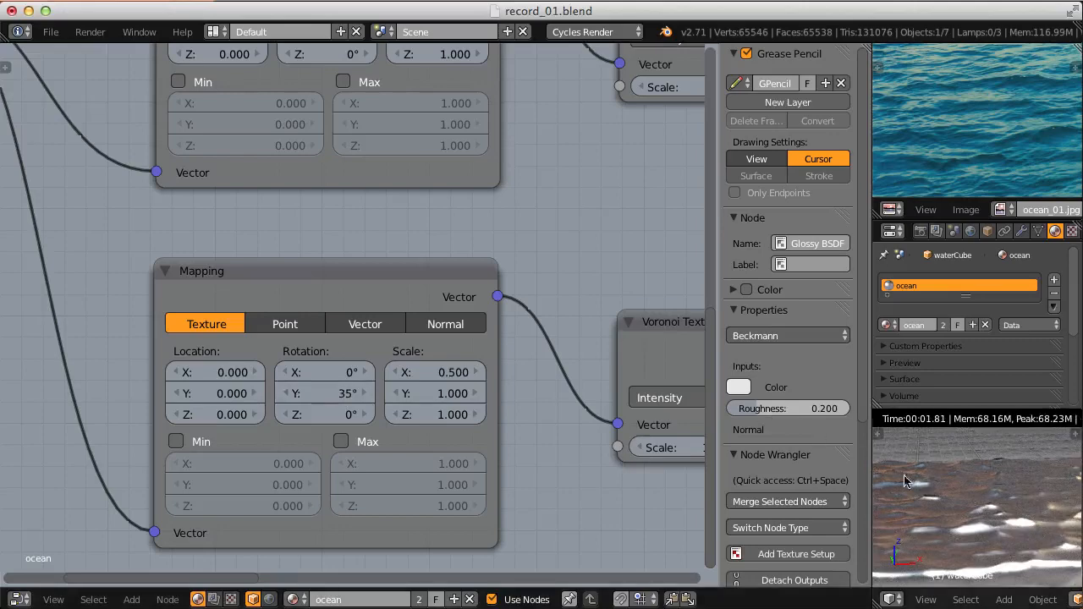
key("shift+z")
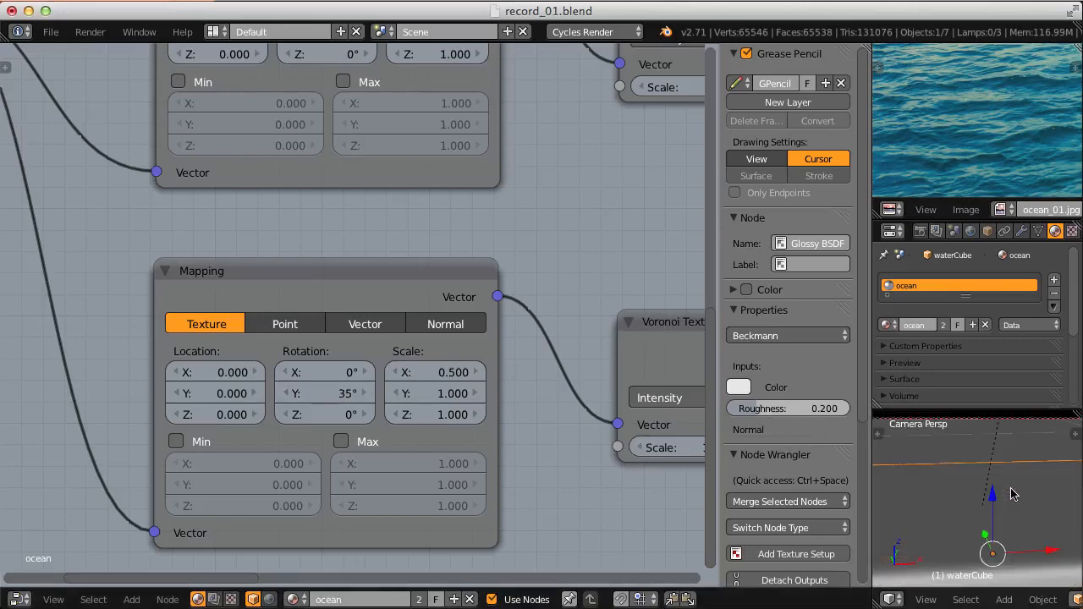
key("shift+z")
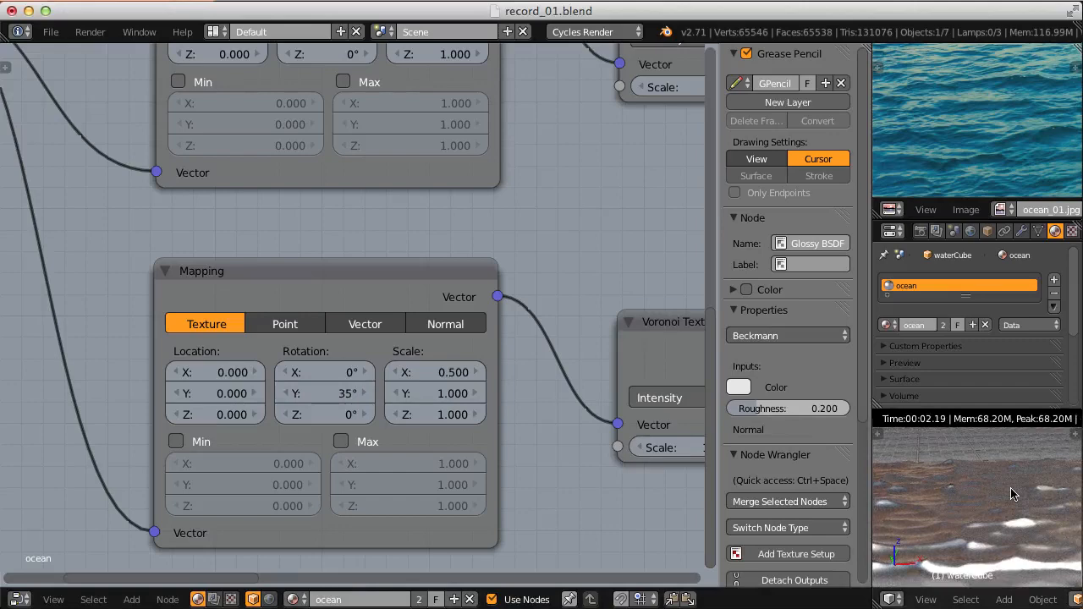
- Duplicate the lower Mapping, Voronoi Texture and RGB Curves nodes with their incoming link kept, placing the copies below as a third row
key("Home")
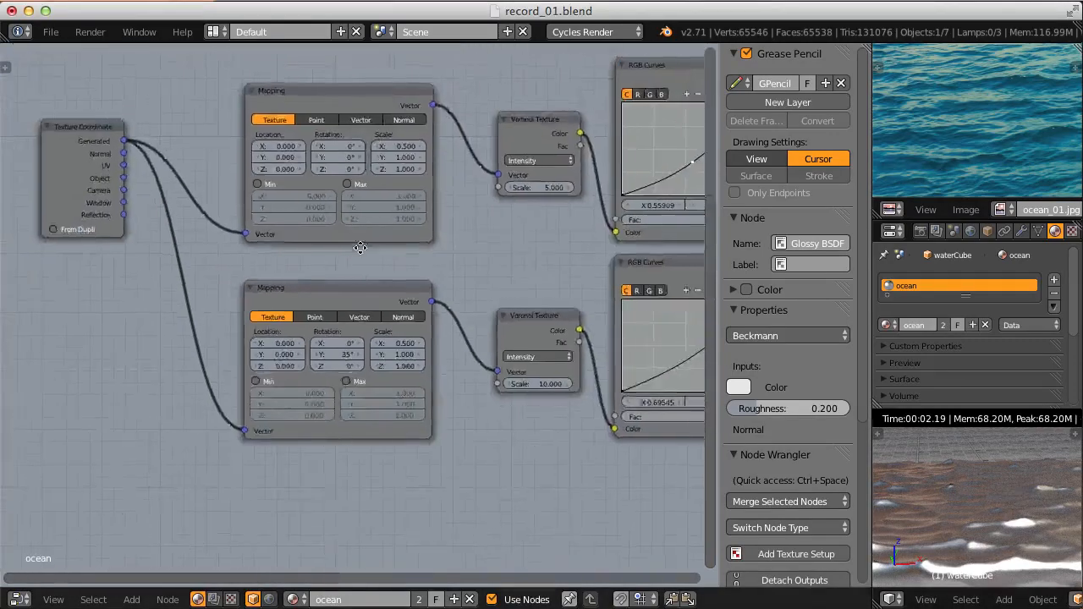
middle_click_drag(450, 243, 409, 265)
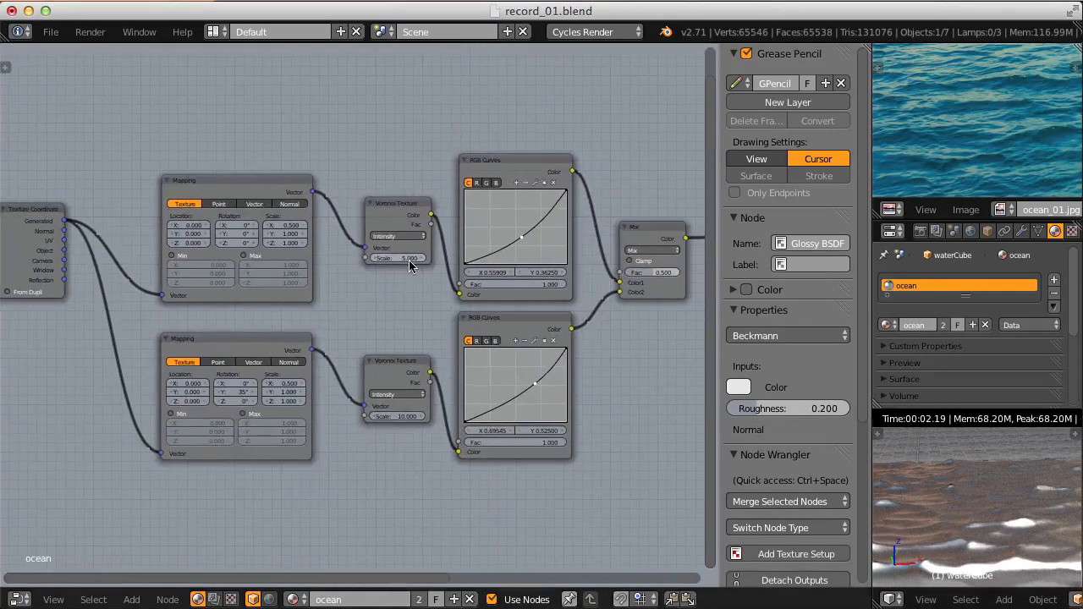
scroll(410, 265, "down", 1)
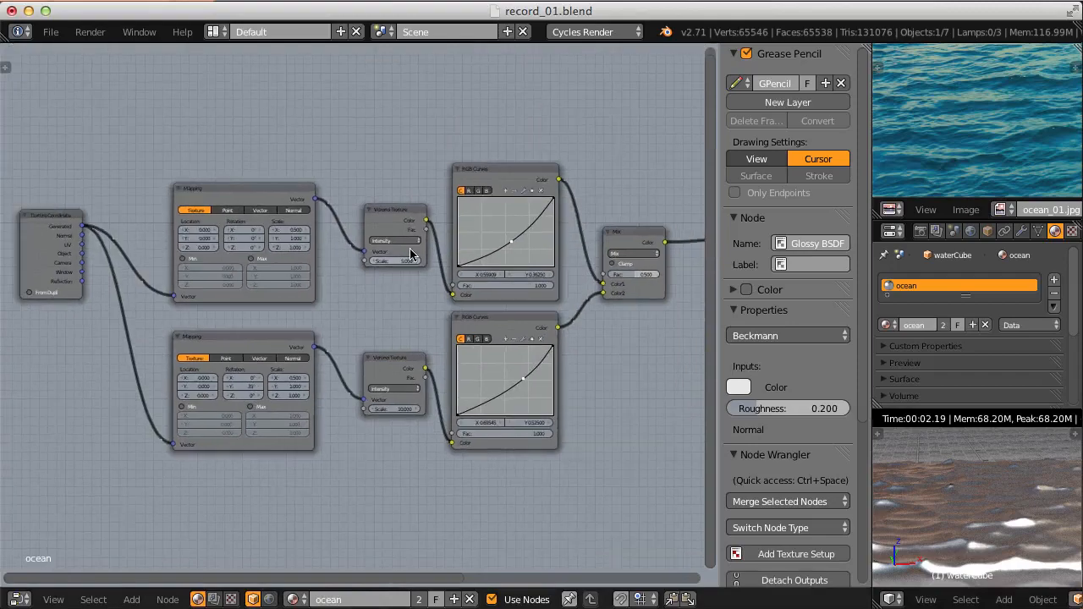
scroll(393, 302, "down", 3)
middle_click_drag(393, 302, 398, 187)
scroll(398, 187, "up", 4)
left_click(279, 224)
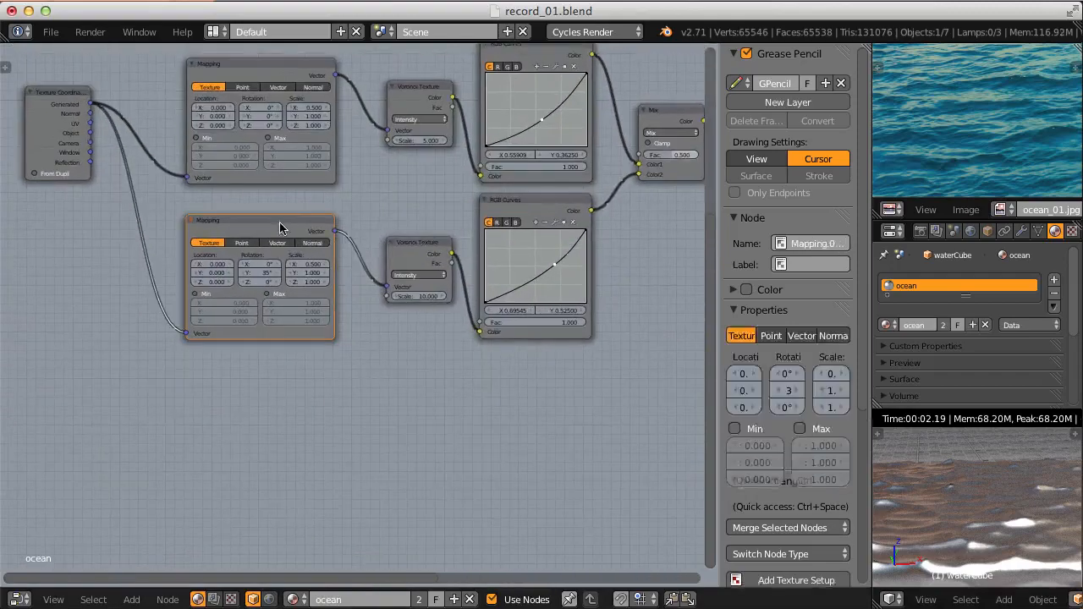
left_click(416, 242, "shift")
left_click(509, 205, "shift")
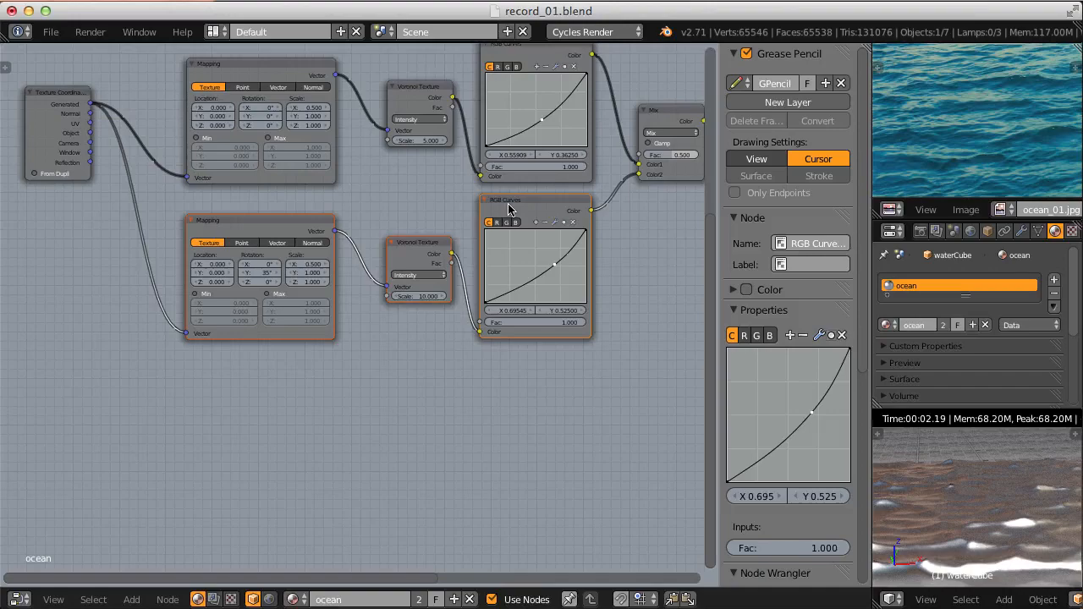
key("shift+d")
left_click(508, 373)
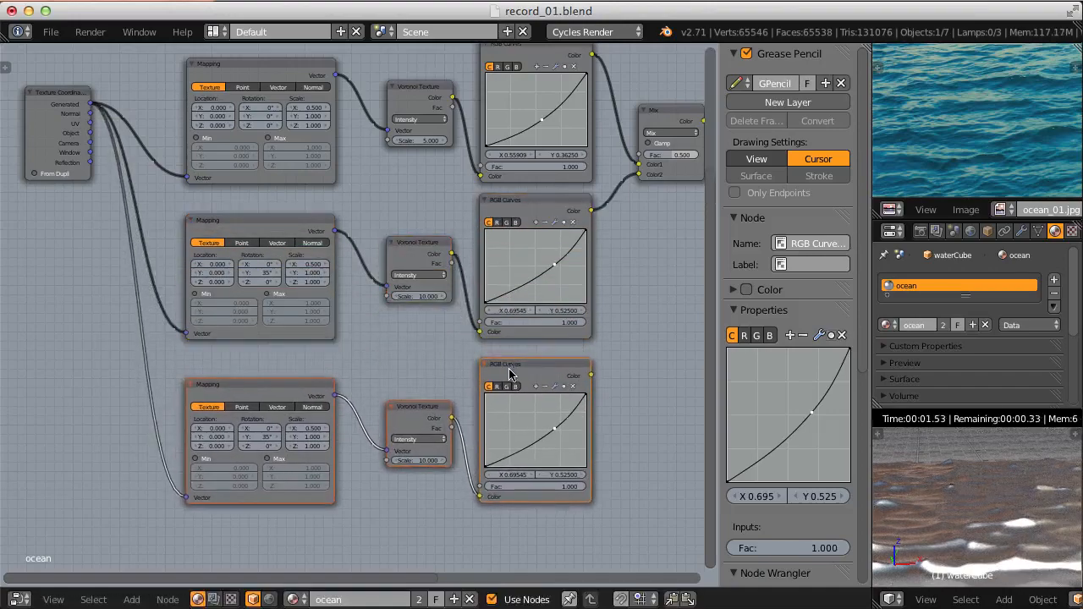
- Set the third Voronoi Texture node's Scale to 40
scroll(387, 310, "up", 3)
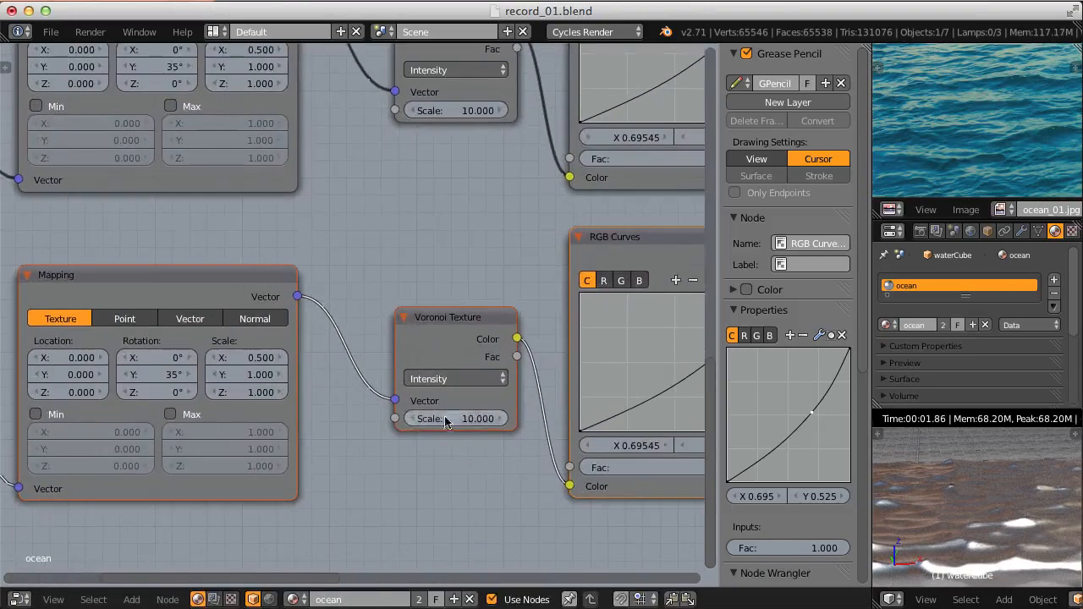
left_click(446, 420)
type("40")
key("Return")
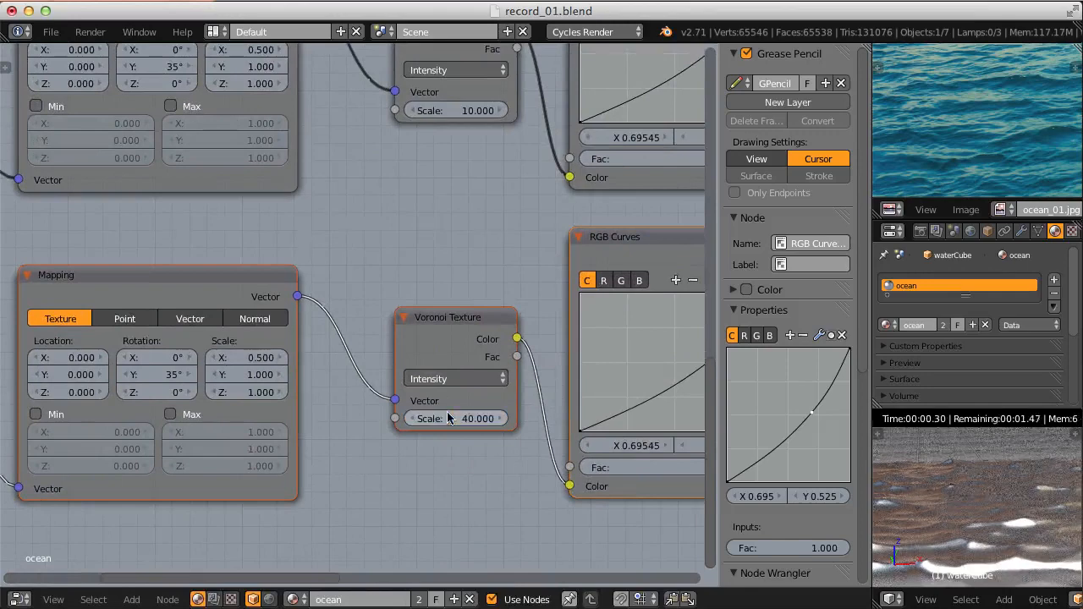
scroll(445, 418, "down", 1)
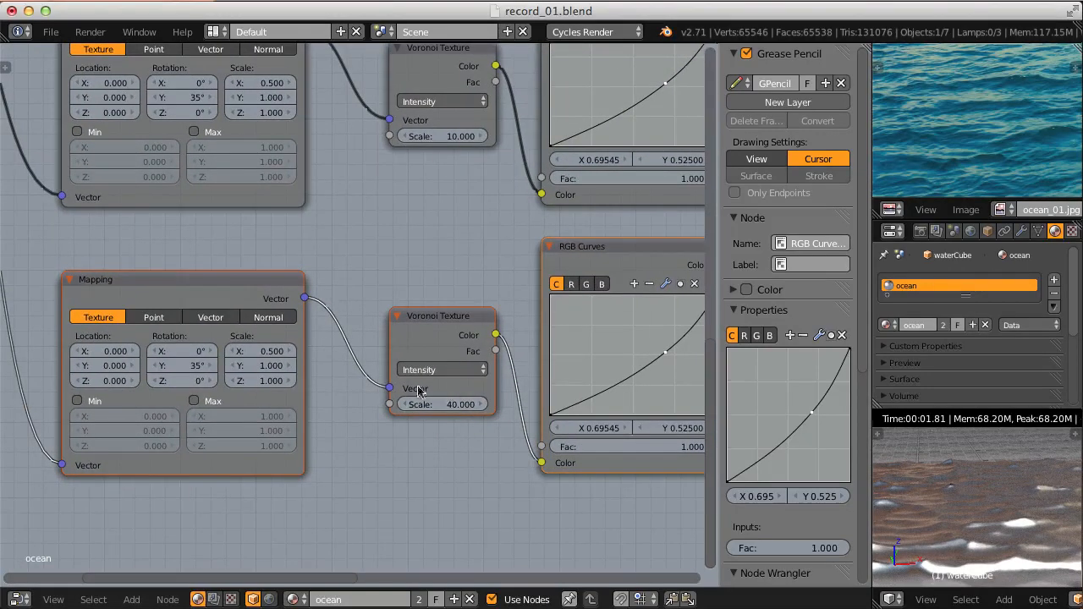
- Set the third Mapping node's Y rotation to 200°
scroll(358, 338, "up", 1)
middle_click_drag(358, 338, 421, 362)
scroll(422, 361, "up", 1)
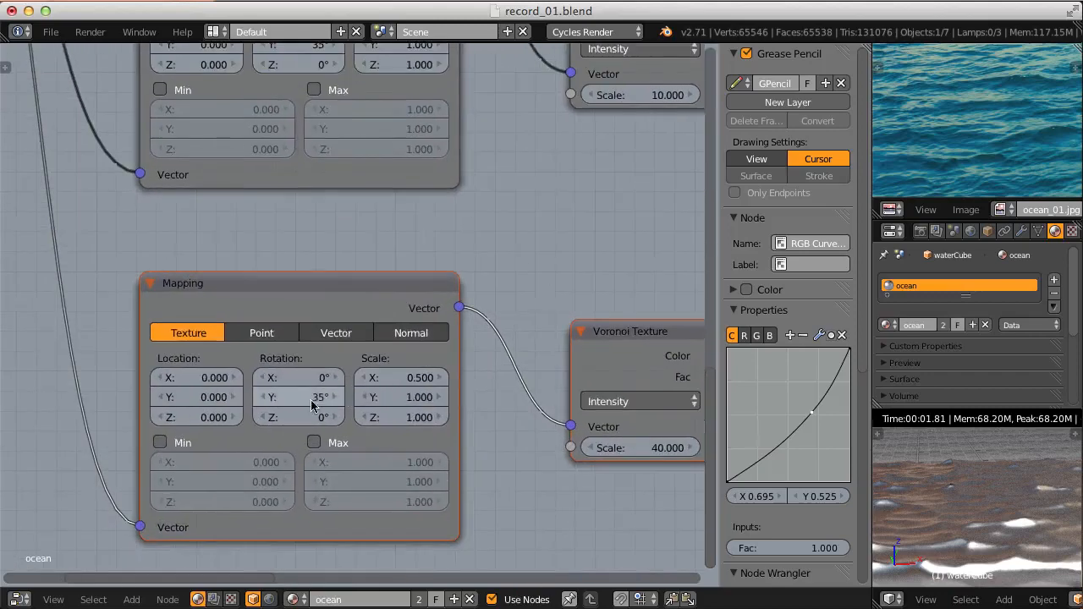
left_click(298, 398)
type("200")
key("Return")
scroll(291, 386, "up", 1)
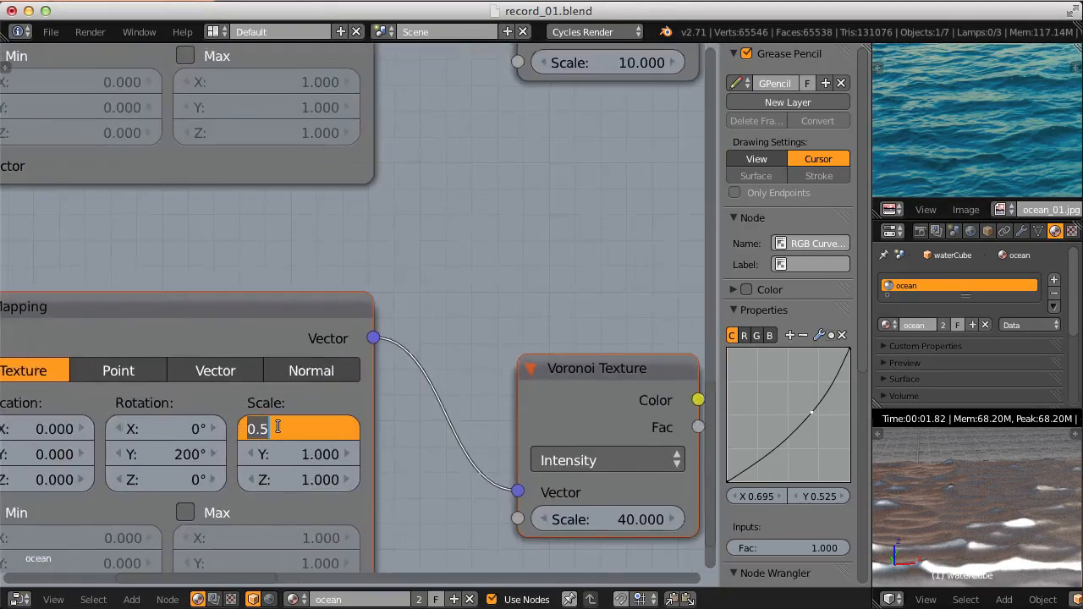
- Set the X scale to 0.3 on the third Mapping node and to 0.4 on the second Mapping node
key("BackSpace")
type(".3")
key("Return")
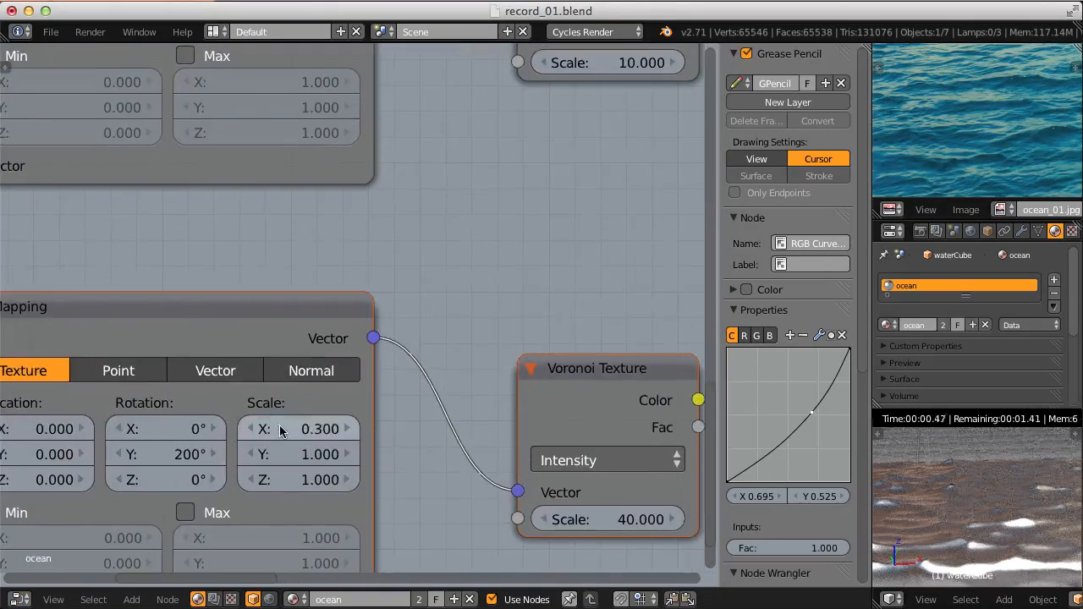
scroll(280, 428, "up", 5)
left_click(279, 248)
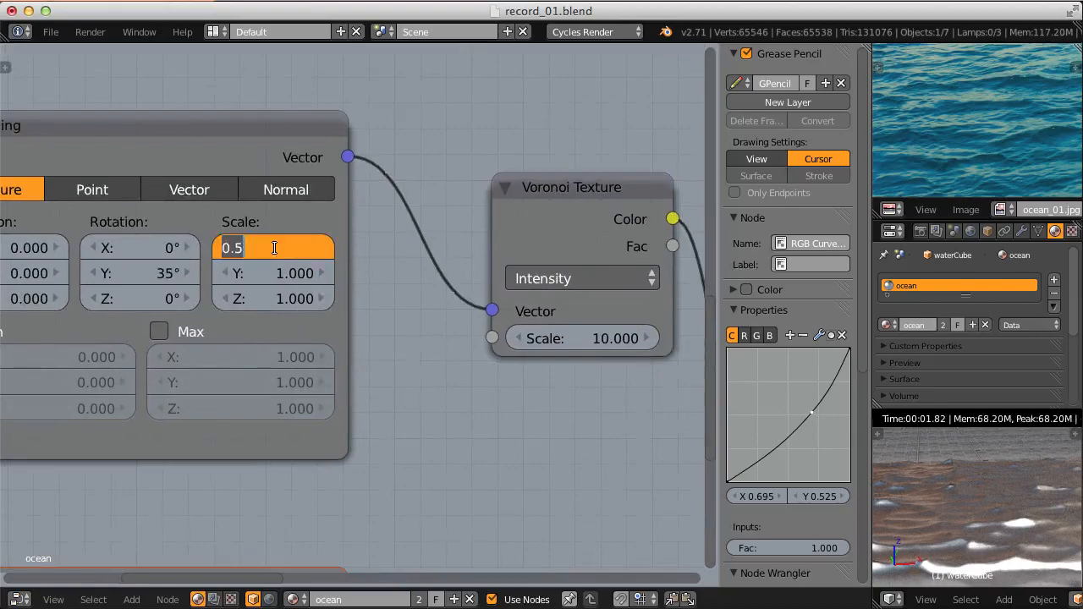
key("BackSpace")
type(".4")
key("Return")
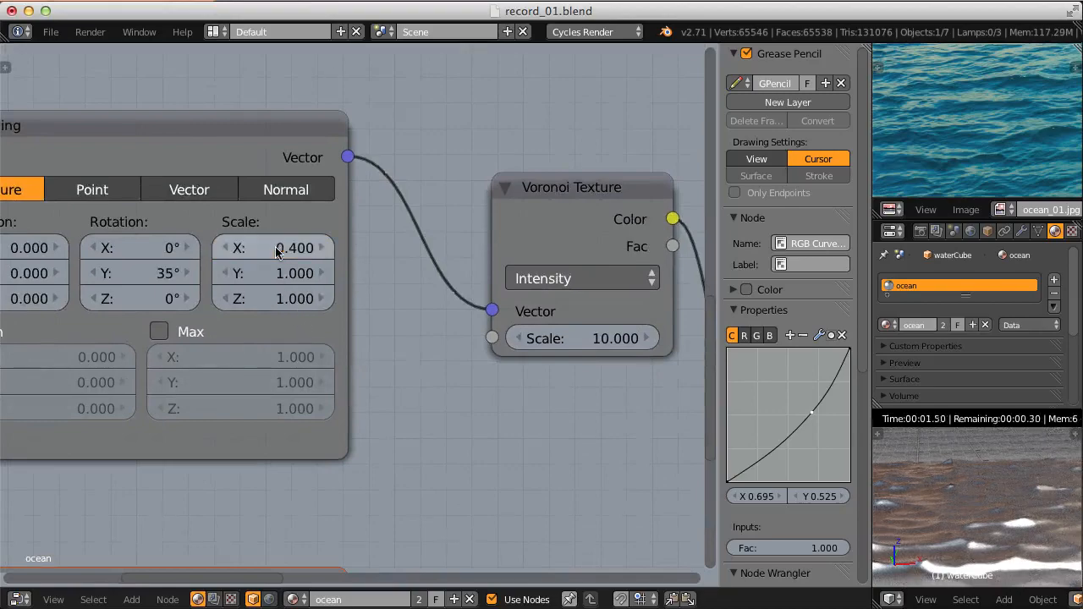
- Reshape the third RGB Curves node into an S-curve with points at about (0.16, 0.07) and (0.89, 0.975)
scroll(339, 365, "down", 5)
middle_click_drag(614, 468, 364, 306)
scroll(359, 311, "up", 1)
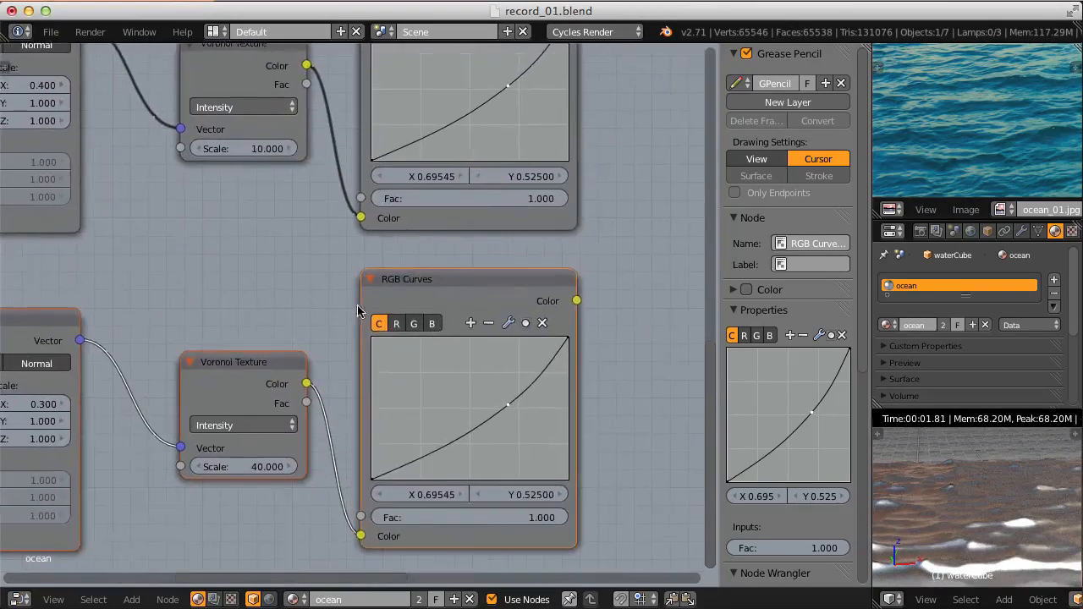
scroll(508, 408, "up", 1)
middle_click_drag(533, 430, 490, 415)
scroll(444, 415, "up", 2)
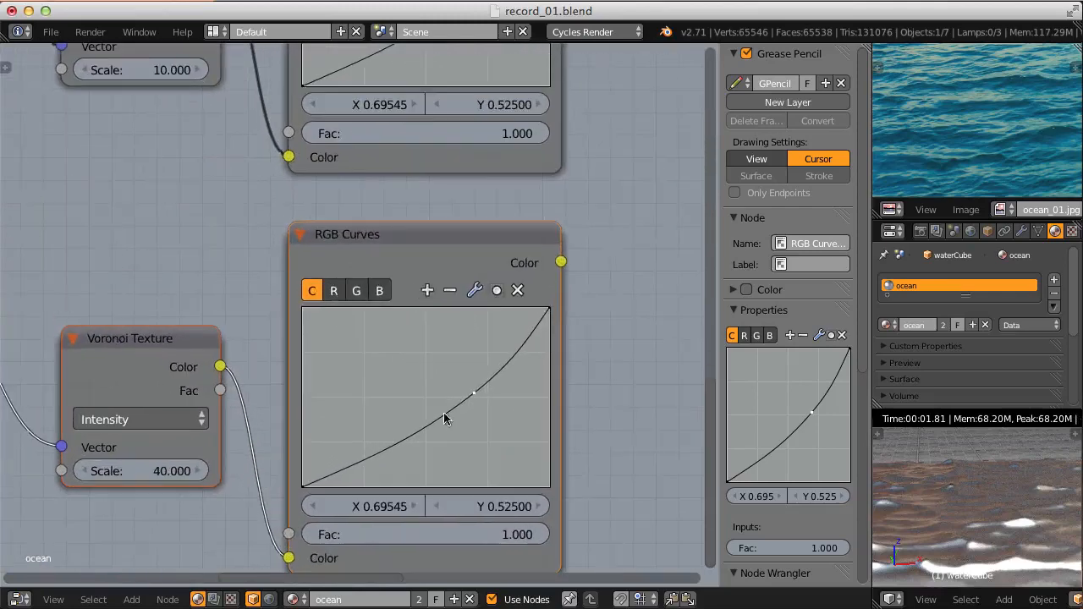
left_click_drag(482, 392, 523, 311)
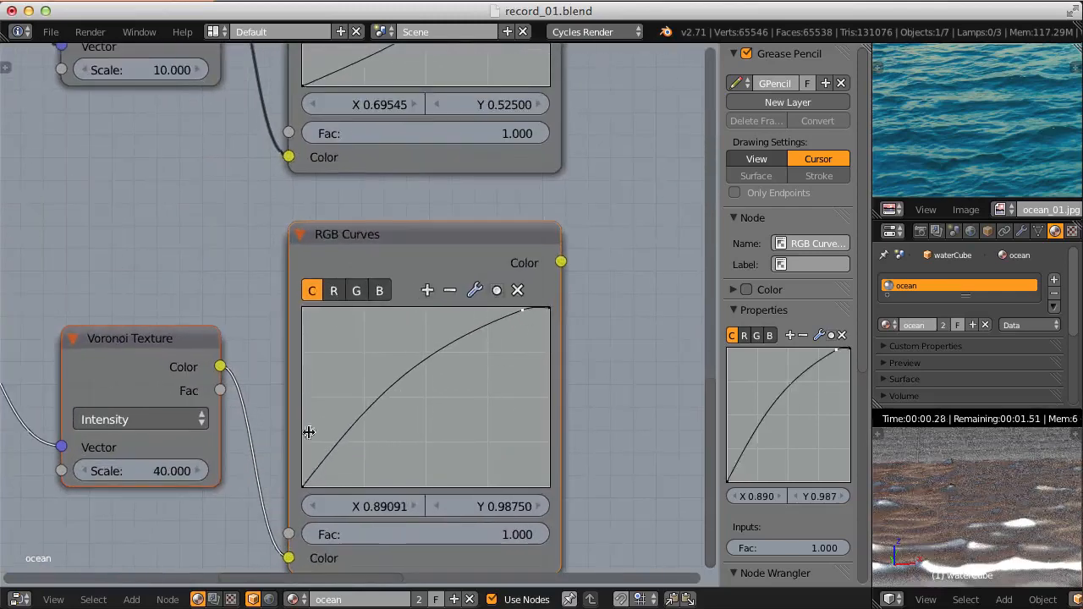
left_click_drag(318, 468, 342, 475)
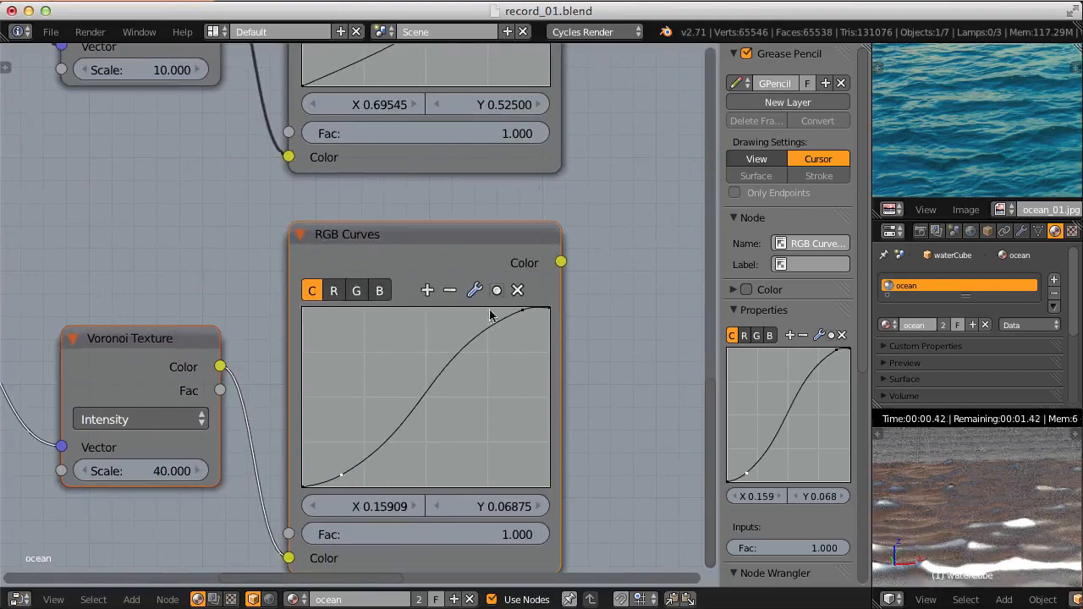
left_click_drag(523, 311, 523, 316)
scroll(528, 363, "down", 4)
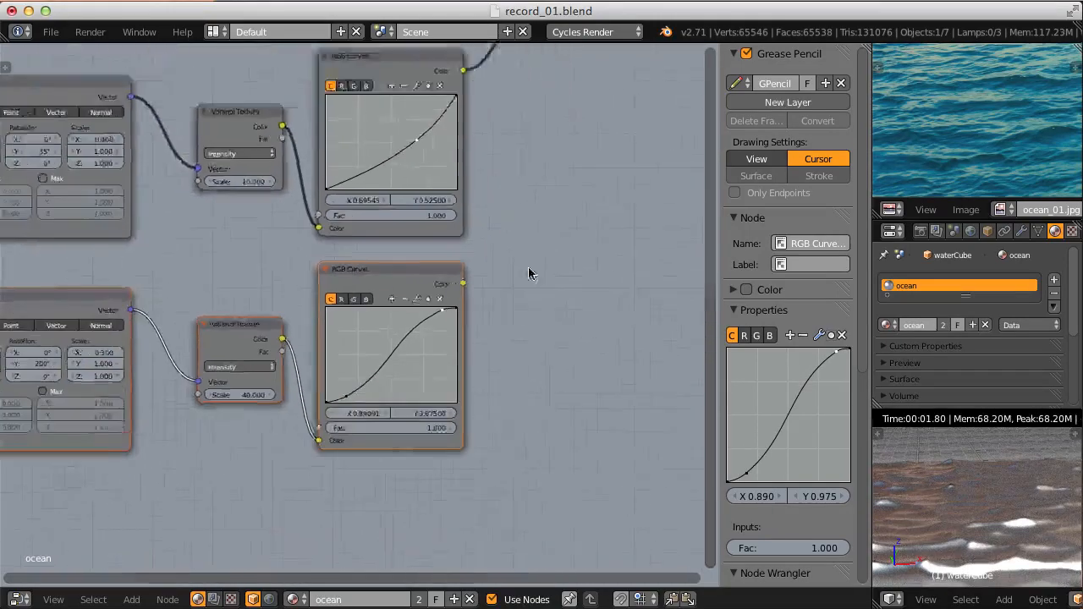
- Add a MixRGB node in Overlay mode, feeding the existing Mix output into Color1 and the third RGB Curves output into Color2
scroll(506, 364, "up", 1)
key("shift+a")
mouse_move(460, 346)
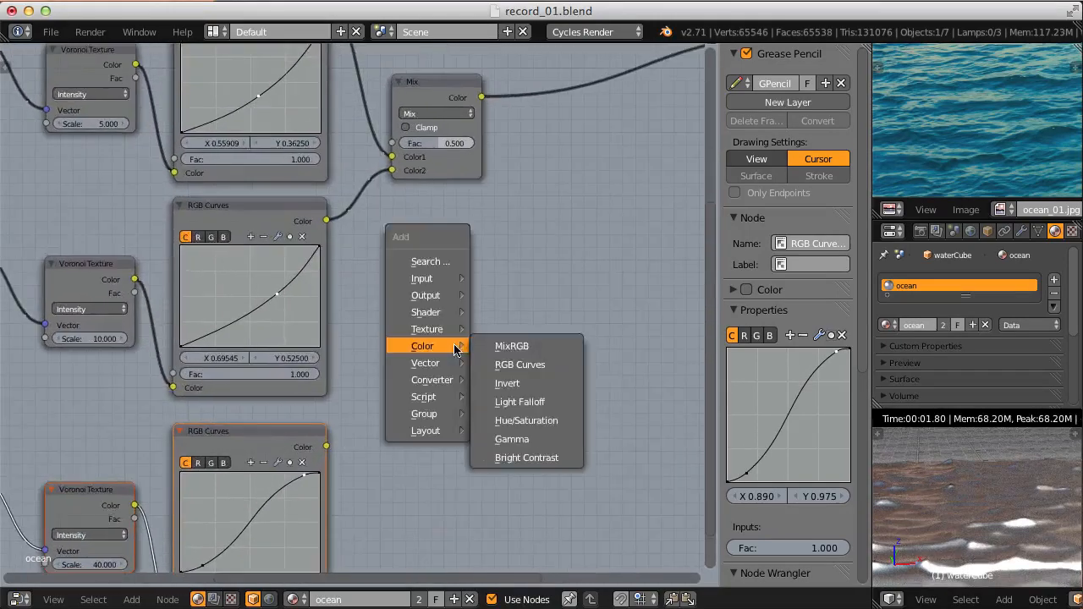
left_click(514, 346)
left_click(561, 331)
left_click_drag(480, 98, 562, 409)
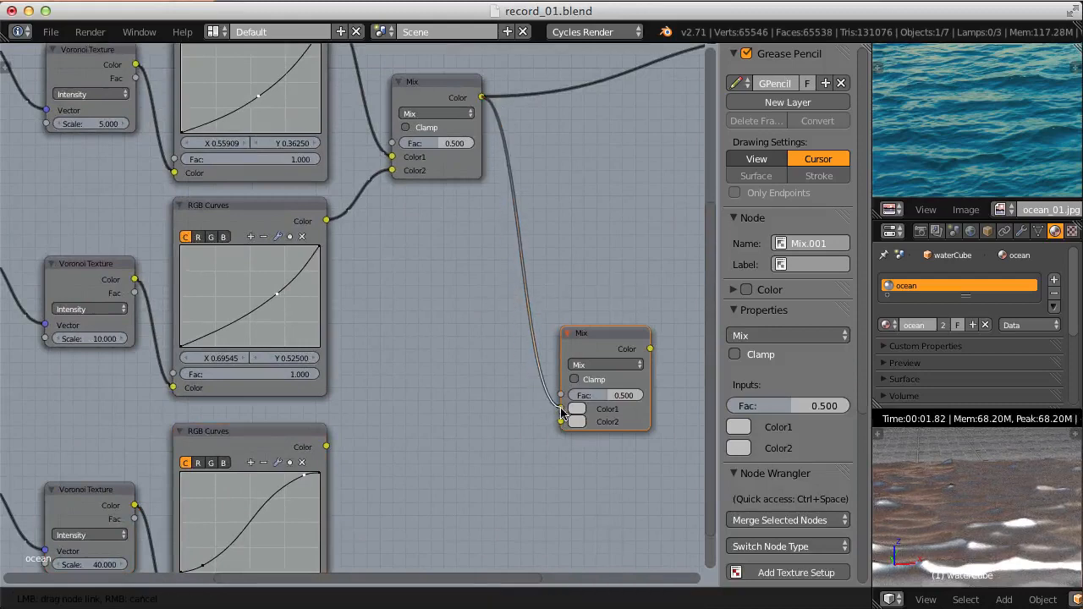
left_click(593, 365)
left_click(587, 223)
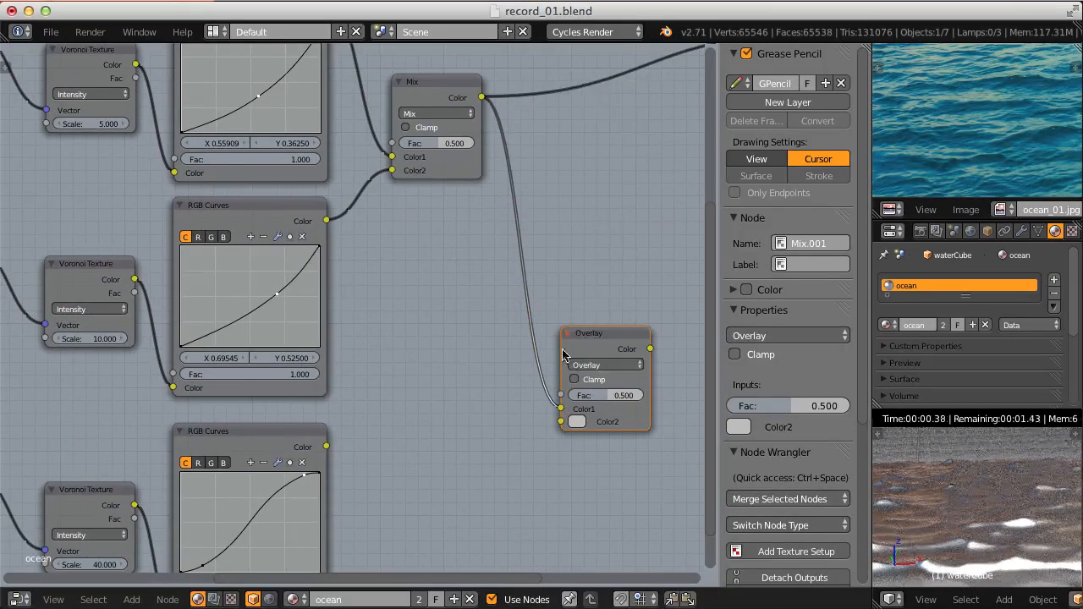
left_click_drag(326, 446, 561, 422)
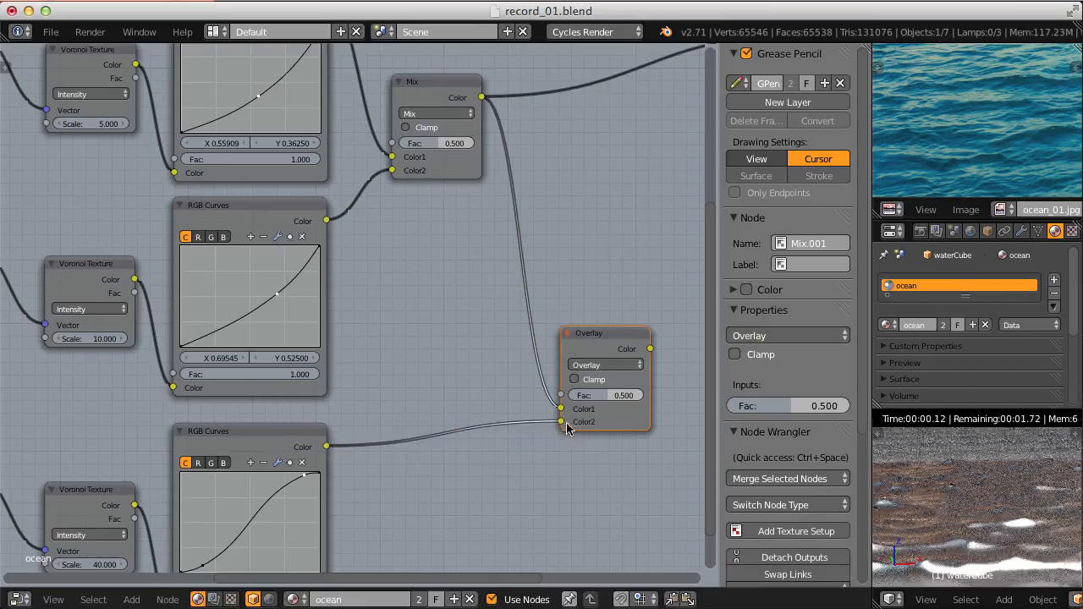
- Set the Overlay node's factor to 0.2 and link its Color output to the Multiply node's first Value input
left_click(594, 394)
type("0.2")
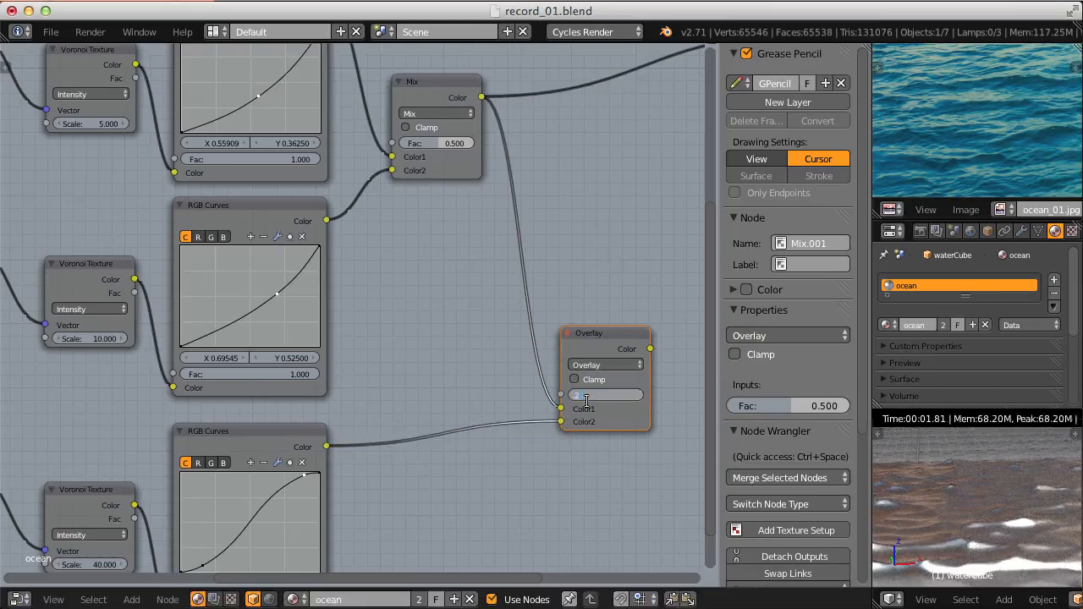
key("Return")
scroll(559, 305, "down", 3)
middle_click_drag(559, 305, 412, 372)
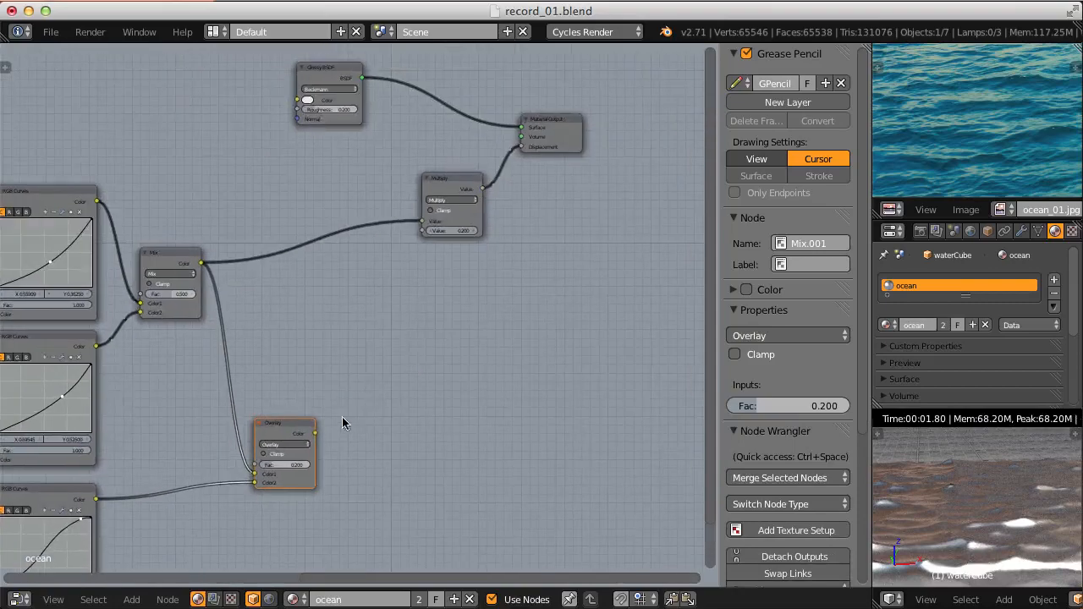
left_click_drag(315, 433, 418, 223)
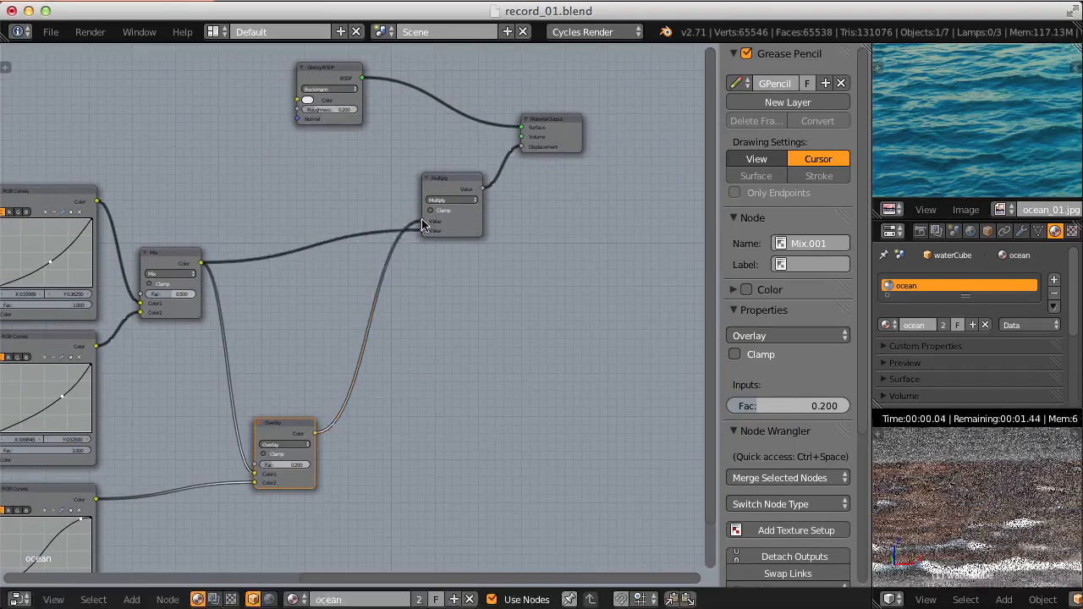
- Preview the Overlay node's output on the water cube, examine the combined wave pattern from several angles, and return to the camera view
middle_click_drag(273, 351, 382, 248)
scroll(426, 268, "up", 5)
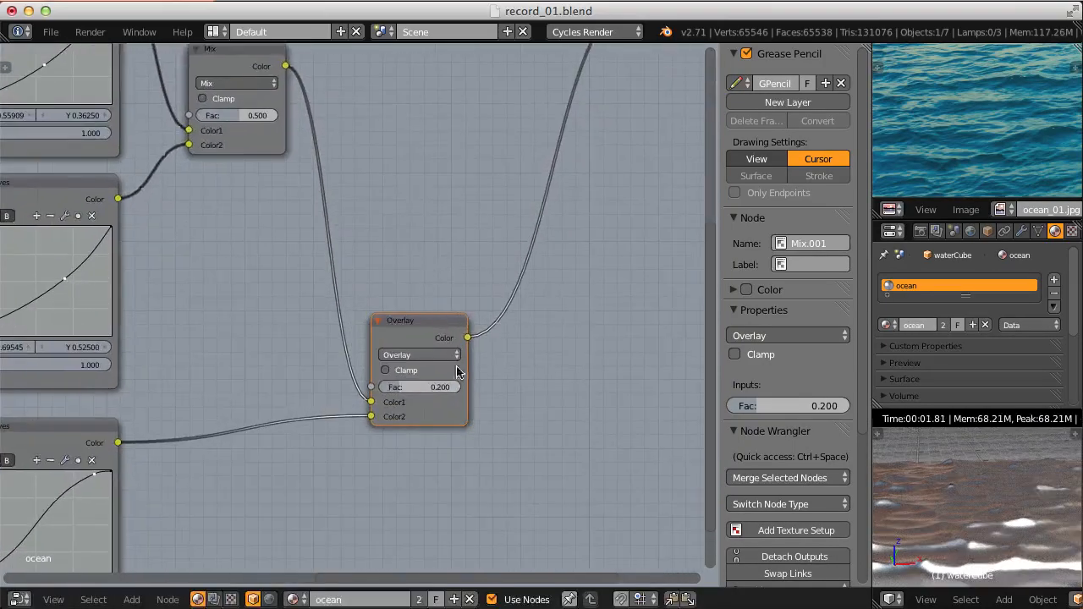
left_click(437, 333, "ctrl+shift")
middle_click_drag(616, 212, 501, 217)
scroll(1005, 495, "down", 5)
scroll(1011, 499, "up", 5)
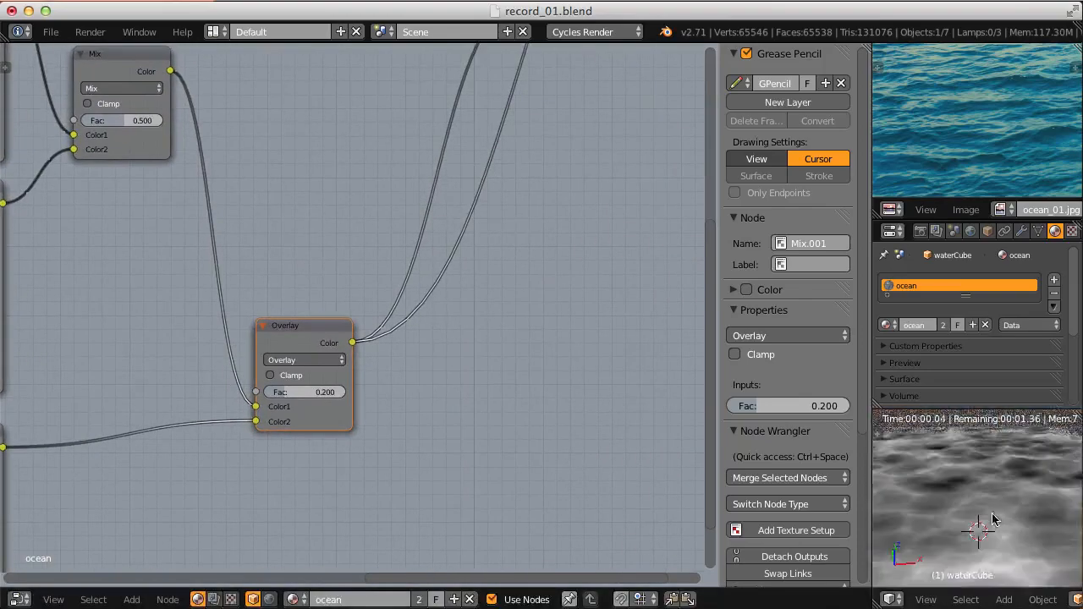
mouse_move(1016, 504)
middle_mouse_down()
mouse_move(981, 491)
mouse_move(989, 528)
mouse_move(988, 518)
mouse_move(1051, 523)
mouse_move(1007, 498)
middle_mouse_up()
scroll(986, 497, "down", 3)
scroll(985, 512, "up", 5)
scroll(1007, 535, "down", 4)
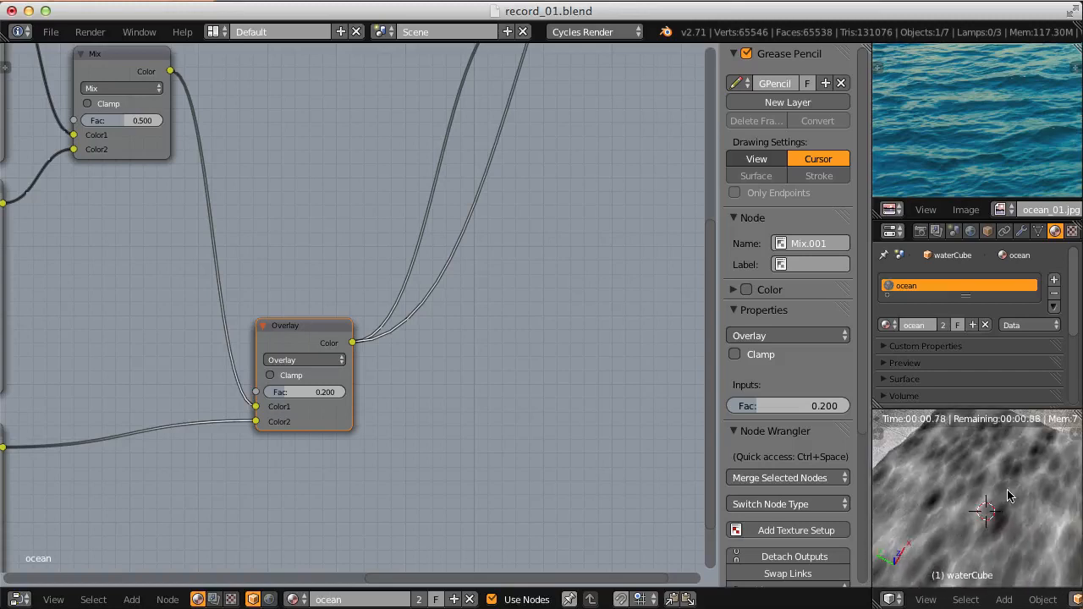
scroll(1004, 496, "up", 3)
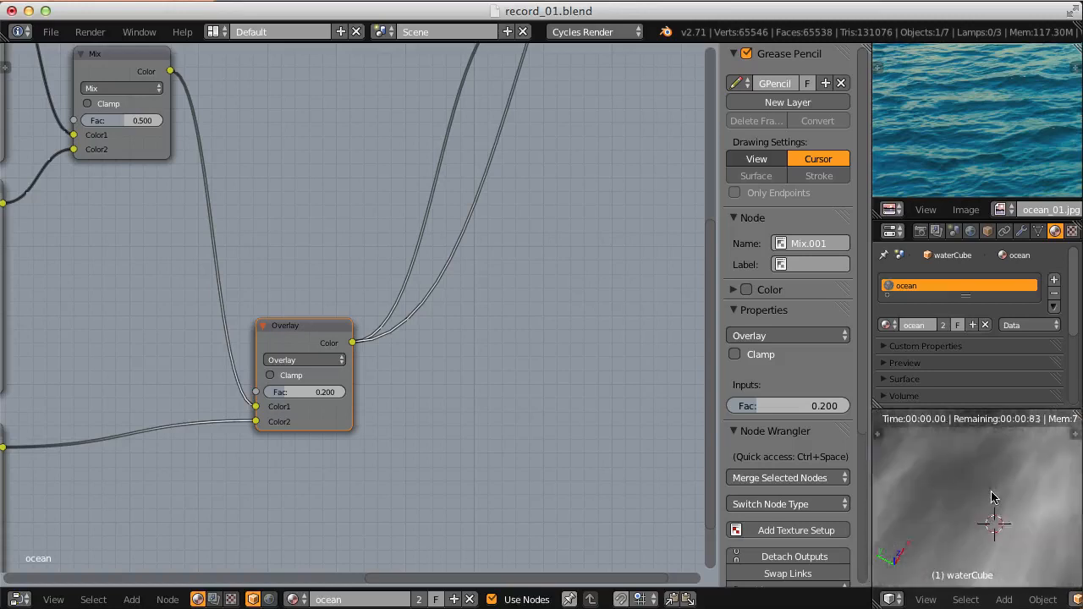
scroll(1012, 511, "down", 2)
middle_click_drag(1013, 509, 1016, 518)
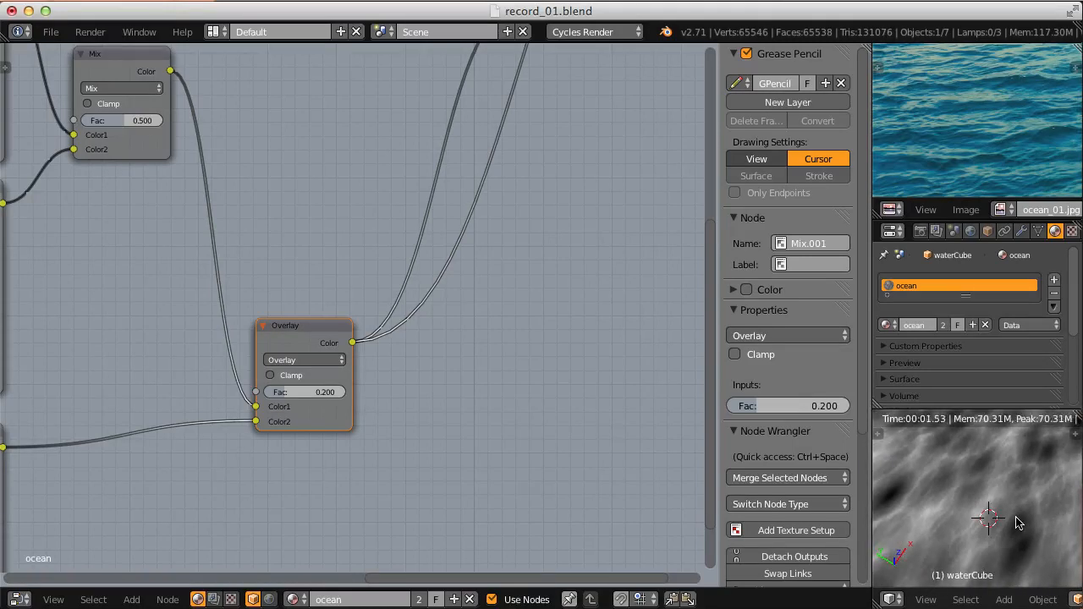
middle_click_drag(1018, 523, 1004, 484)
key("KP_0")
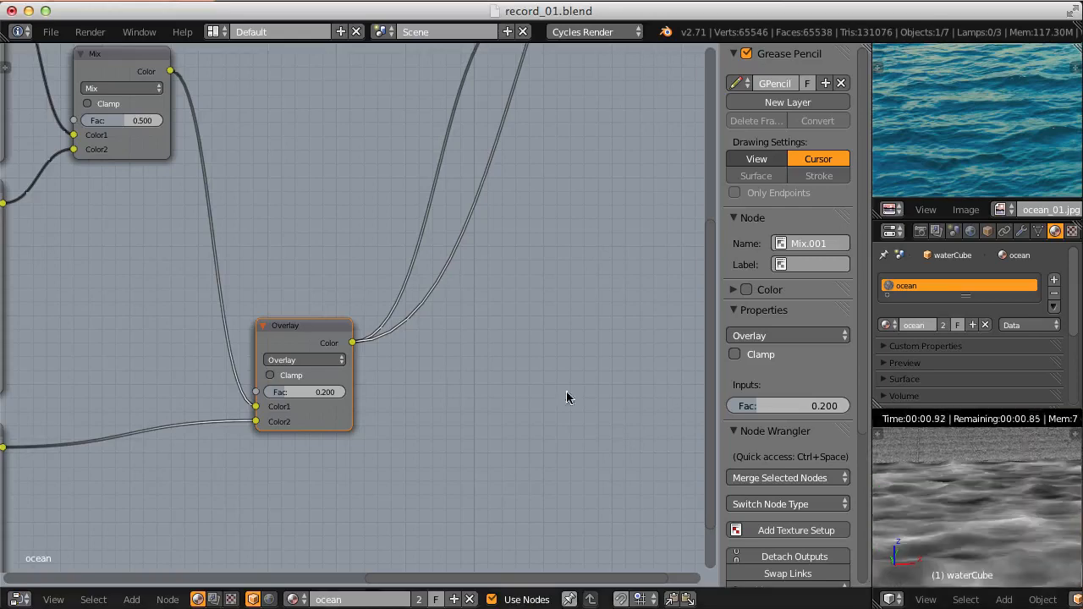
- Reconnect the Glossy BSDF to the Material Output's Surface and restart the rendered preview to refresh the displacement
middle_click_drag(483, 139, 376, 495)
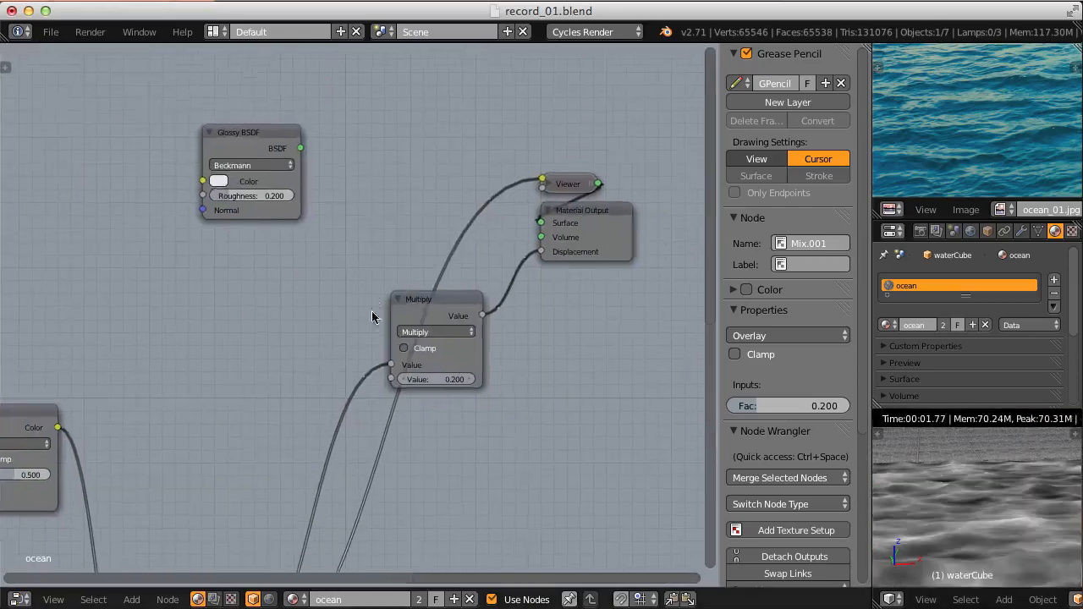
left_click(258, 140, "ctrl+shift")
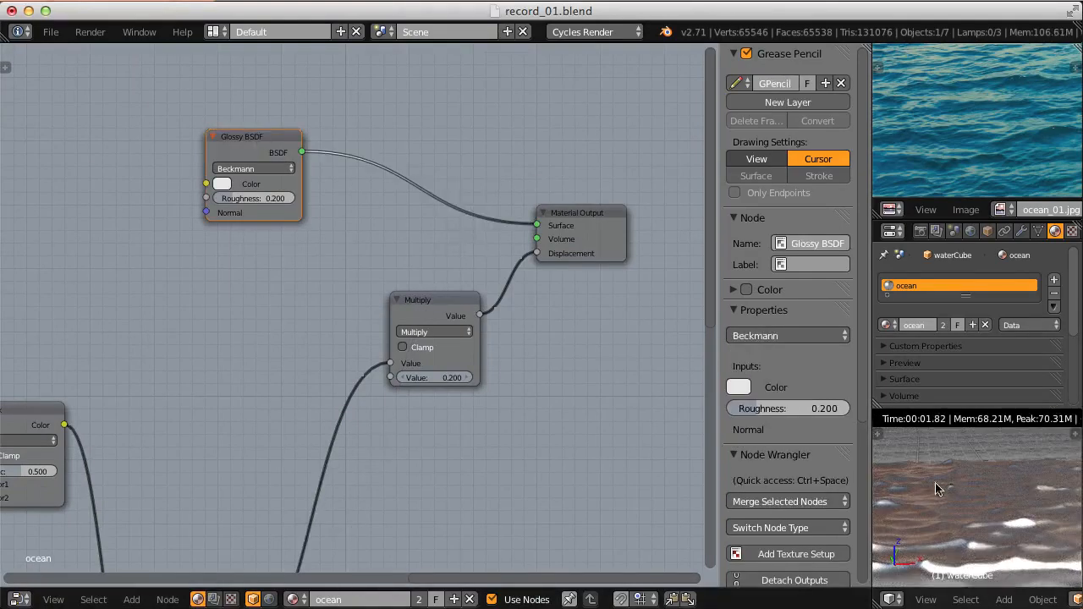
key("shift+z")
key("shift+z")
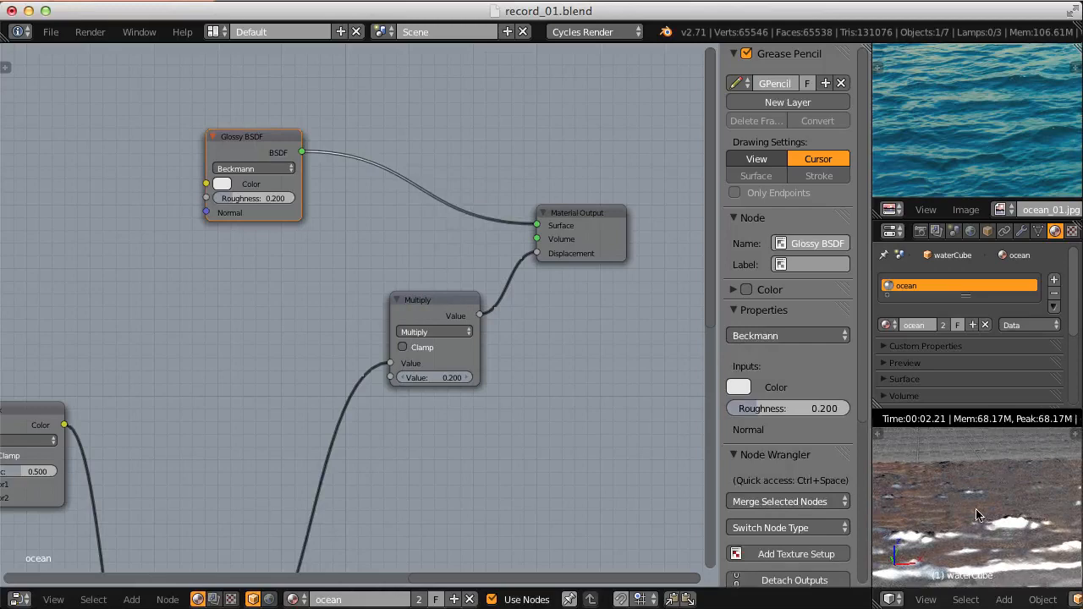
mouse_move(976, 510)
middle_mouse_down("shift")
mouse_move(989, 492)
mouse_move(1002, 502)
mouse_move(992, 506)
middle_mouse_up("shift")
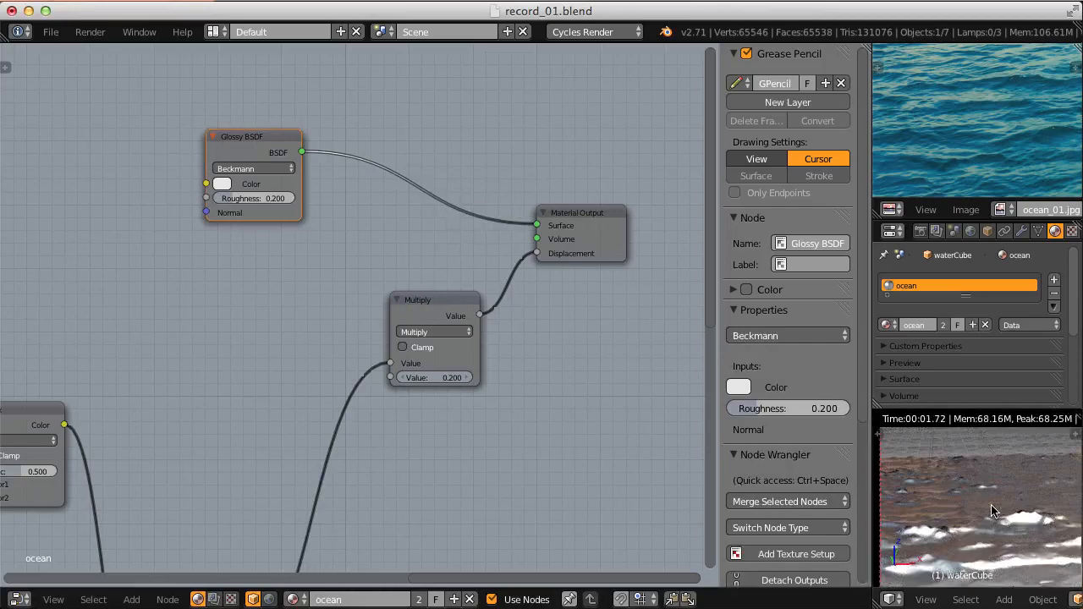
- Show the water cube's subdivision settings, render the still image, and examine the wave detail up close
left_click(1022, 232)
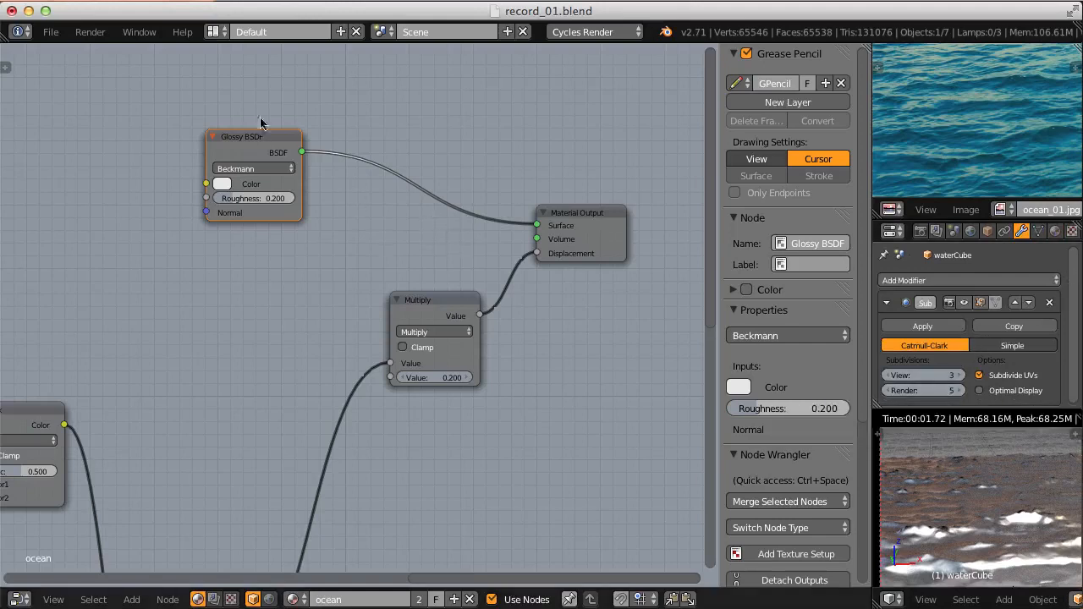
left_click(90, 31)
left_click(101, 46)
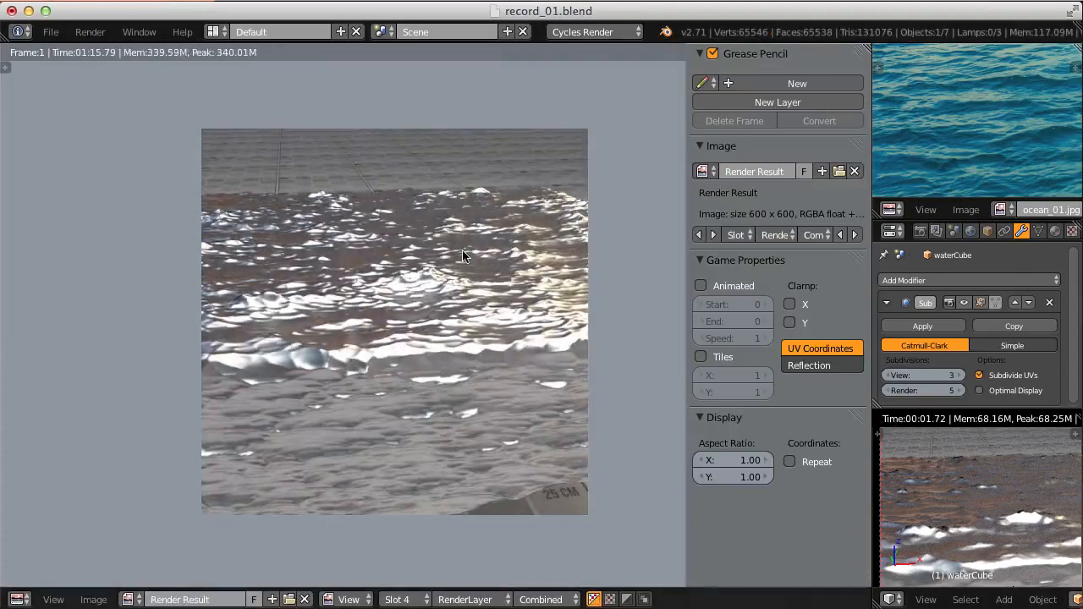
scroll(464, 247, "up", 6)
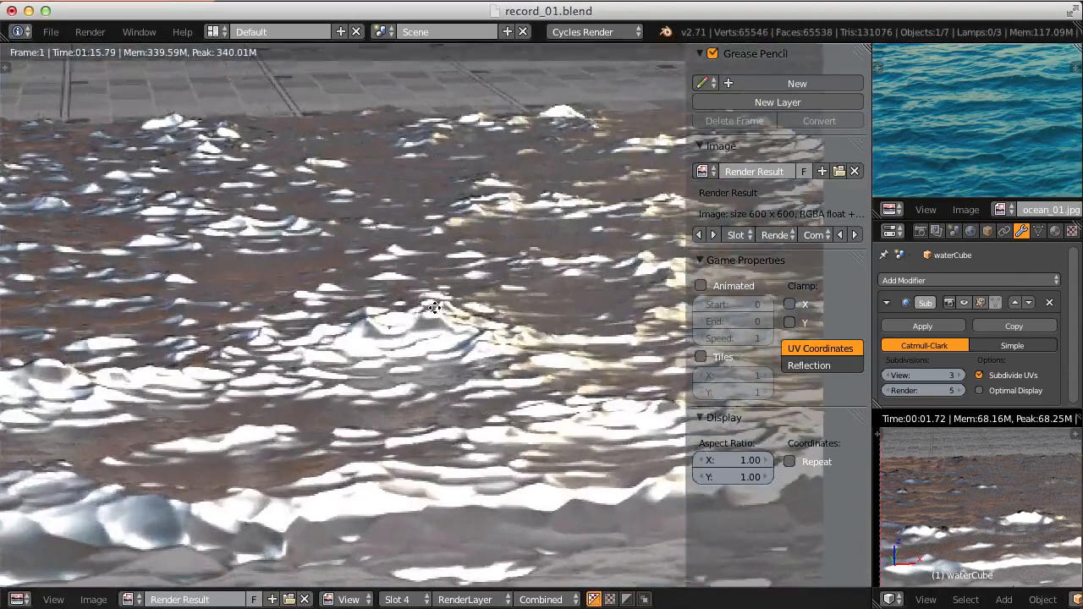
scroll(461, 187, "down", 3)
scroll(462, 187, "down", 1)
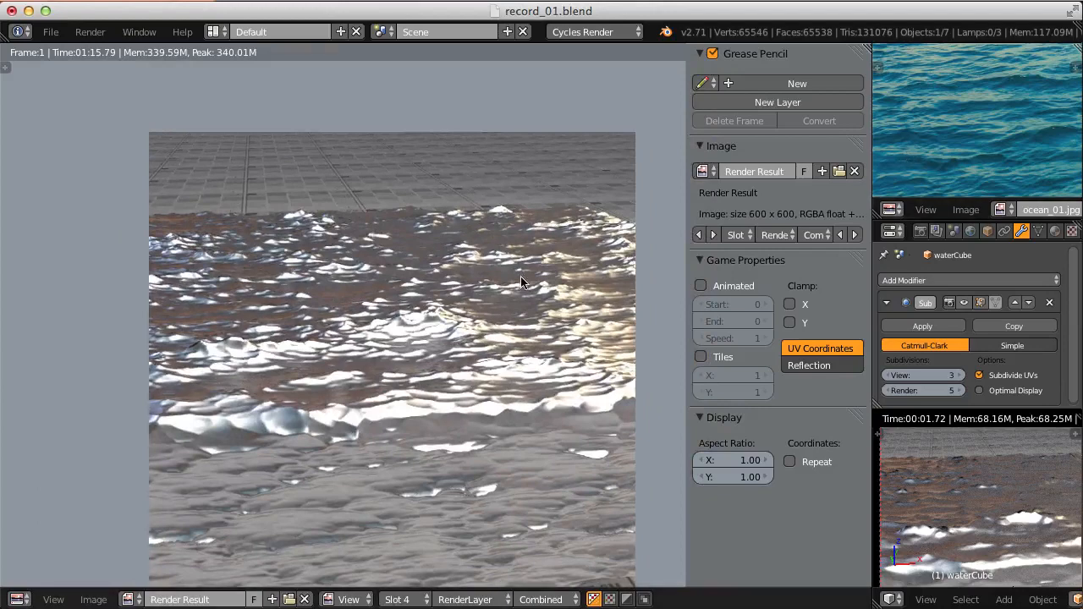
- Examine the wave shapes in the ocean_01.jpg reference photo at full-window size
key("shift+space")
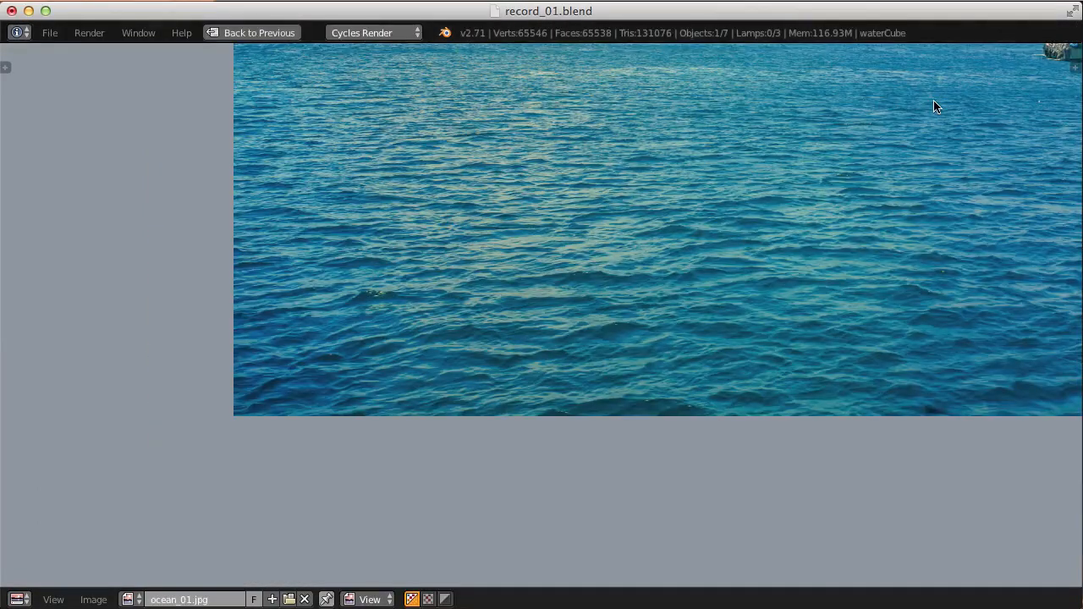
middle_click_drag(795, 158, 672, 279)
key("shift+space")
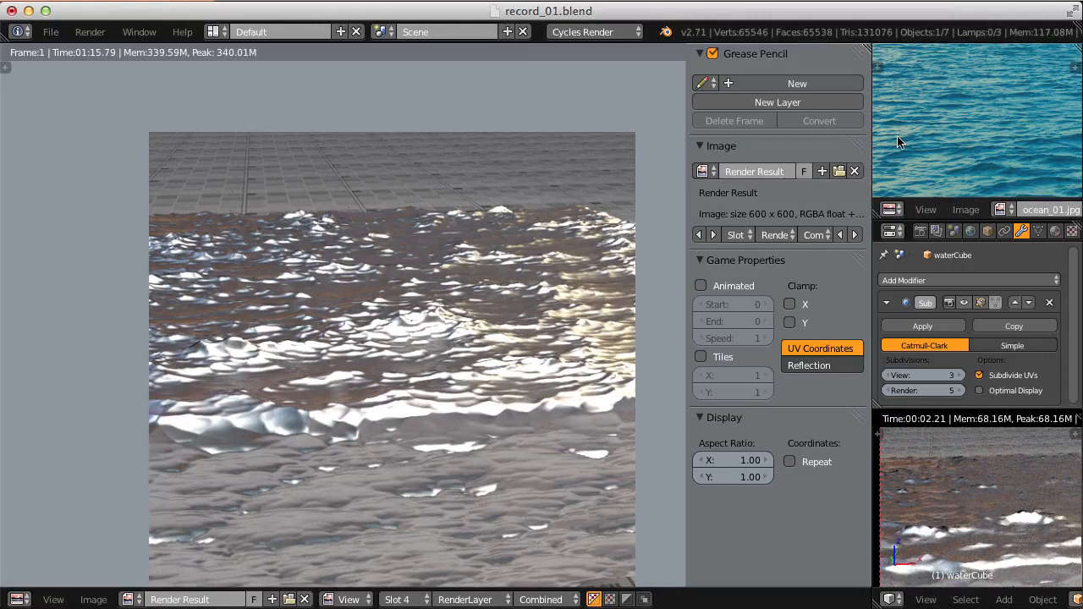
- Open ocean_04.jpg as the reference photo, choosing it from image thumbnails
left_click(966, 209)
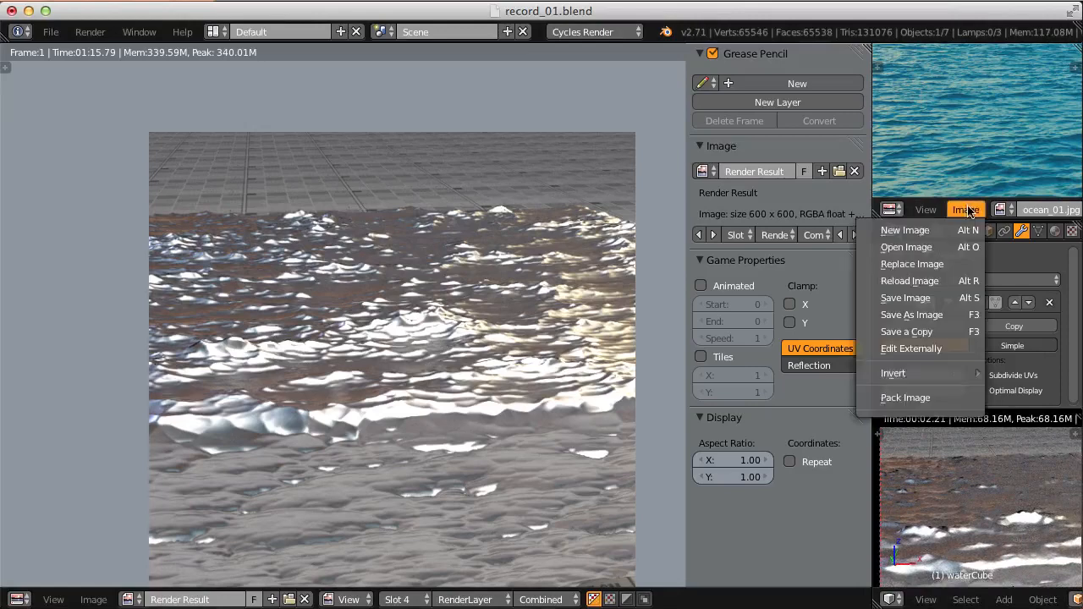
left_click(921, 243)
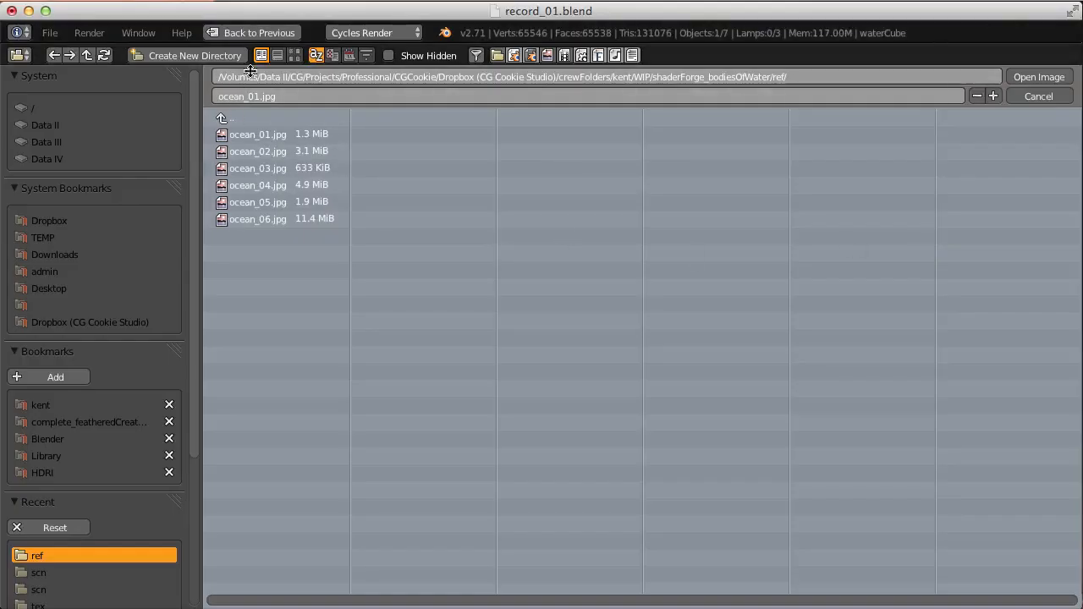
left_click(294, 56)
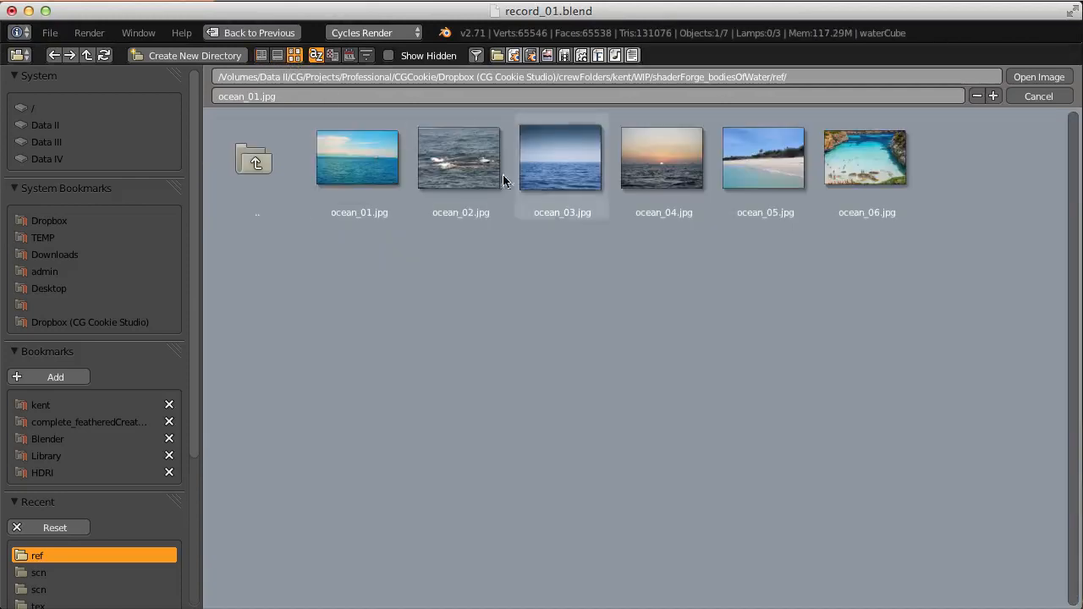
double_click(652, 161)
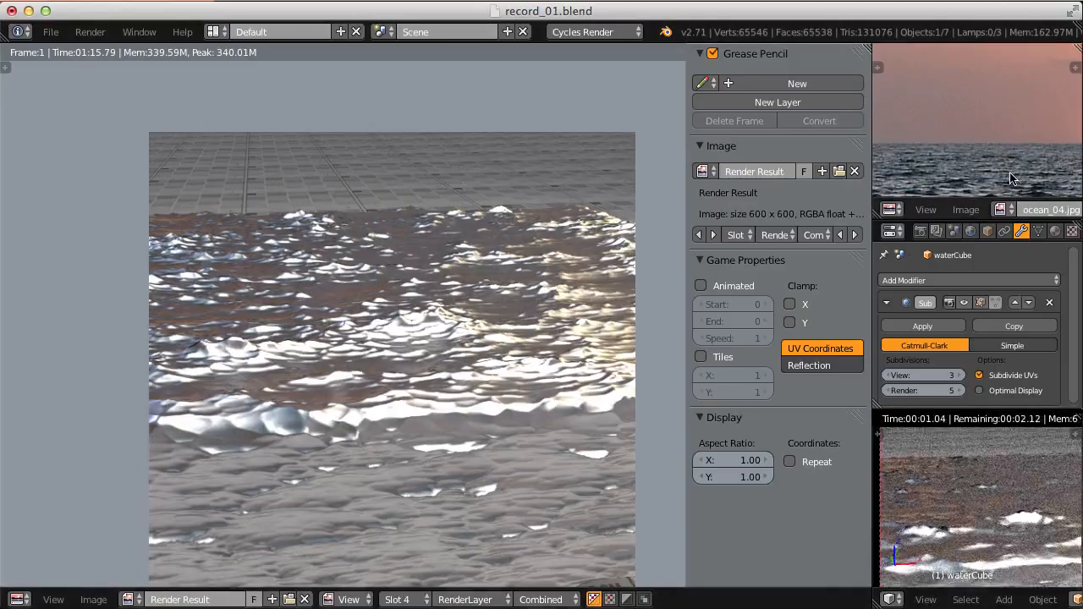
- Examine the larger swells in the ocean_04.jpg reference photo at full-window size
key("shift+space")
middle_click_drag(690, 403, 706, 219)
middle_click_drag(684, 295, 687, 245, "ctrl")
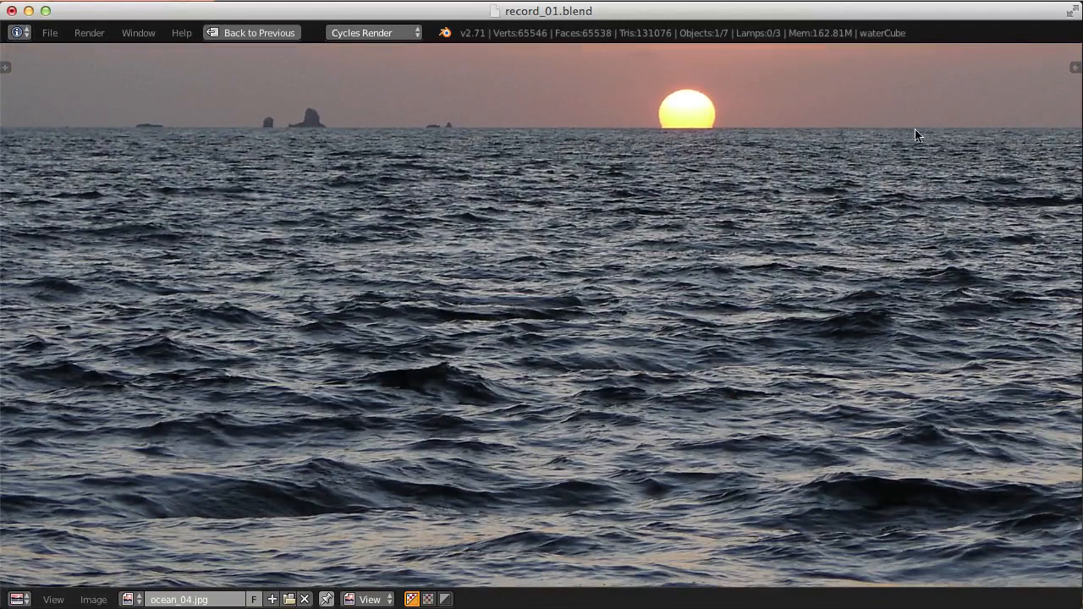
middle_click_drag(472, 333, 533, 269)
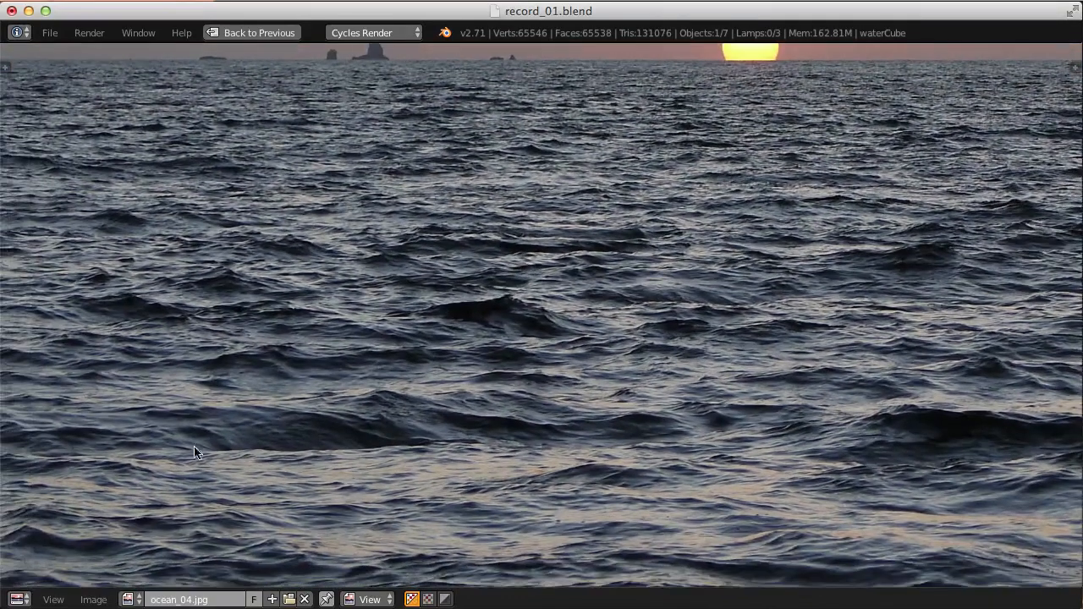
middle_click_drag(178, 458, 156, 499)
- Circle three large wave groups on the photo with white Grease Pencil strokes, and delete the drawing layer
mouse_move(584, 396)
left_mouse_down()
mouse_move(231, 388)
mouse_move(718, 396)
mouse_move(610, 324)
left_mouse_up()
key("n")
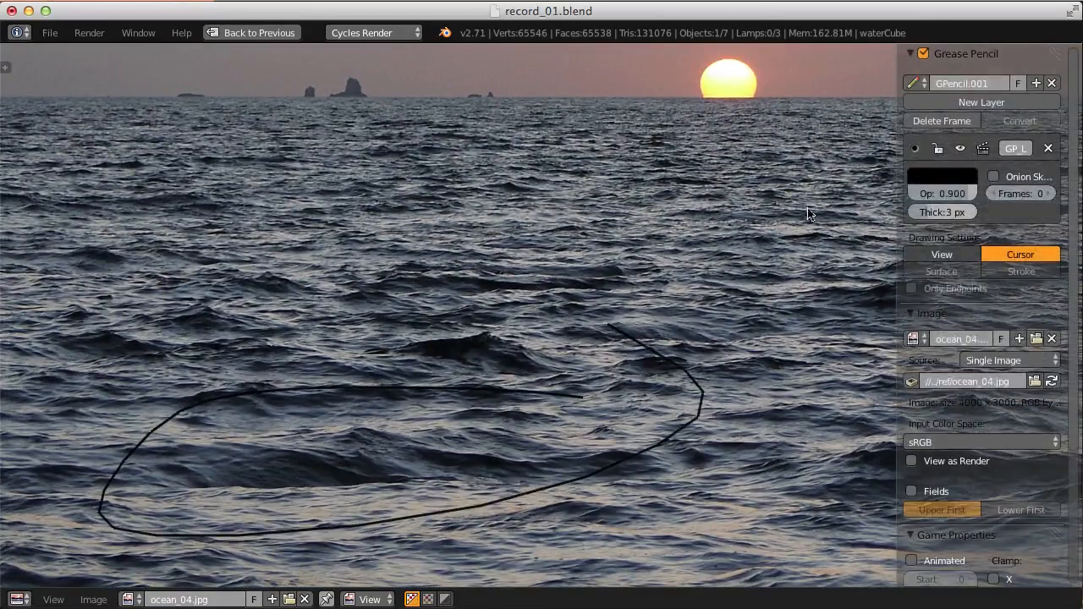
left_click(973, 176)
left_click_drag(964, 306, 964, 198)
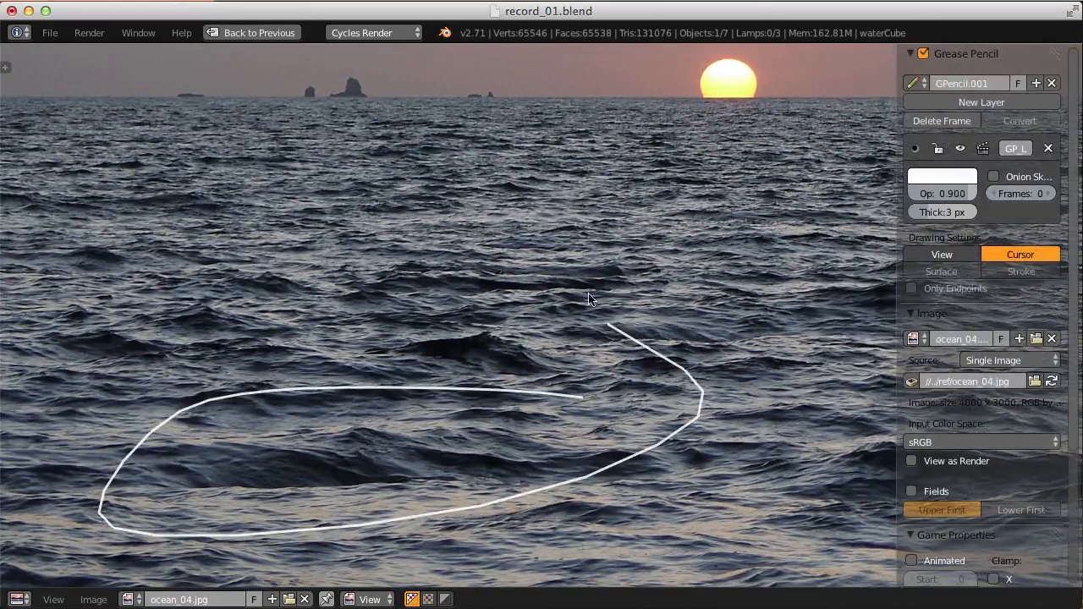
mouse_move(244, 181)
left_mouse_down()
mouse_move(43, 189)
mouse_move(225, 224)
mouse_move(230, 188)
left_mouse_up()
mouse_move(670, 256)
left_mouse_down()
mouse_move(449, 254)
mouse_move(533, 294)
mouse_move(634, 257)
left_mouse_up()
scroll(673, 254, "down", 1)
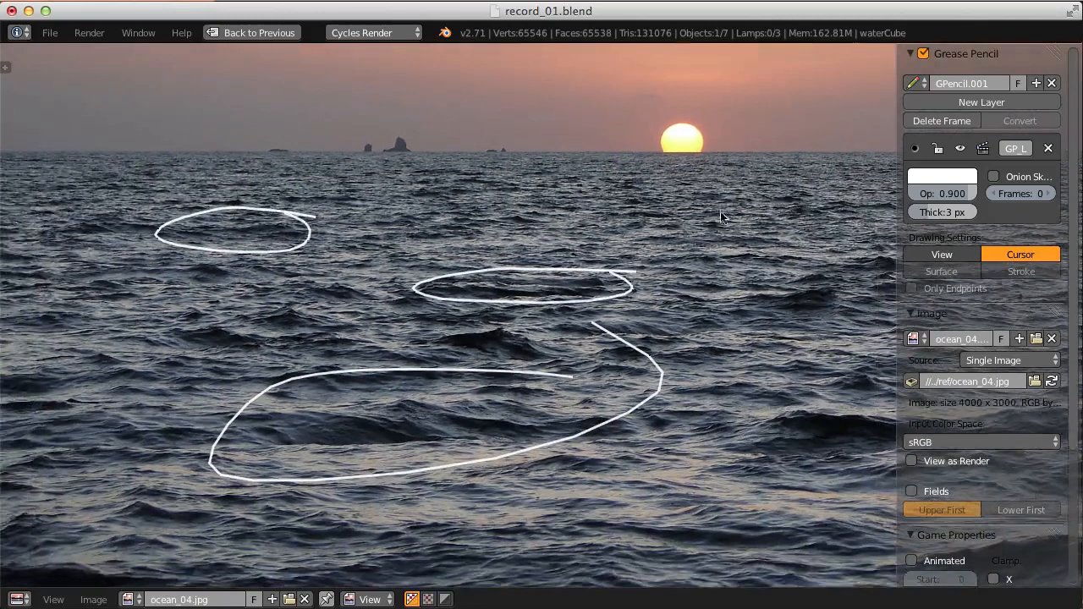
middle_click_drag(720, 212, 663, 229)
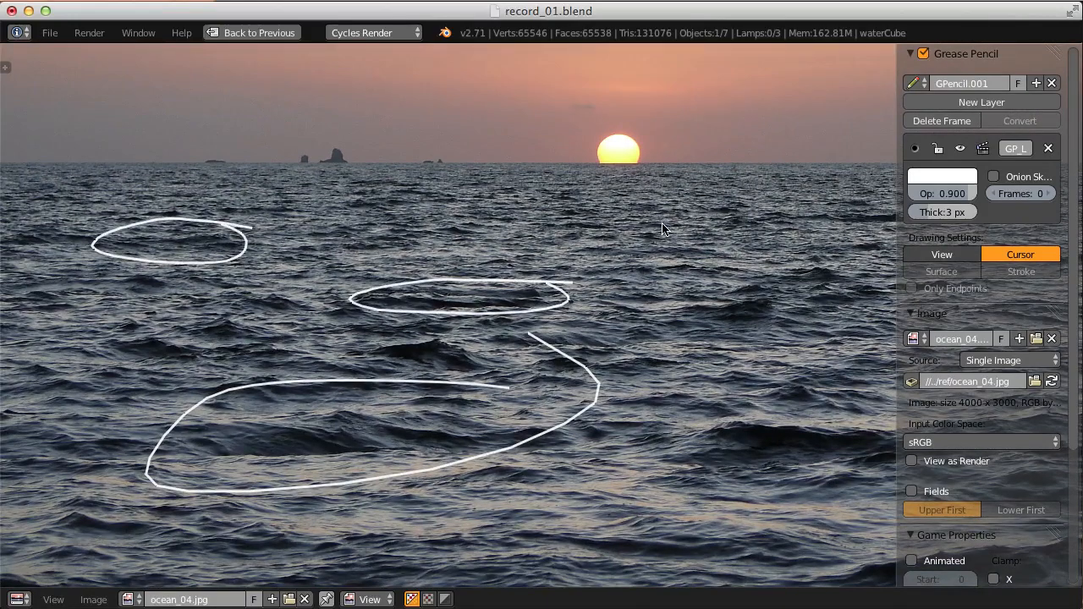
left_click(1048, 149)
key("n")
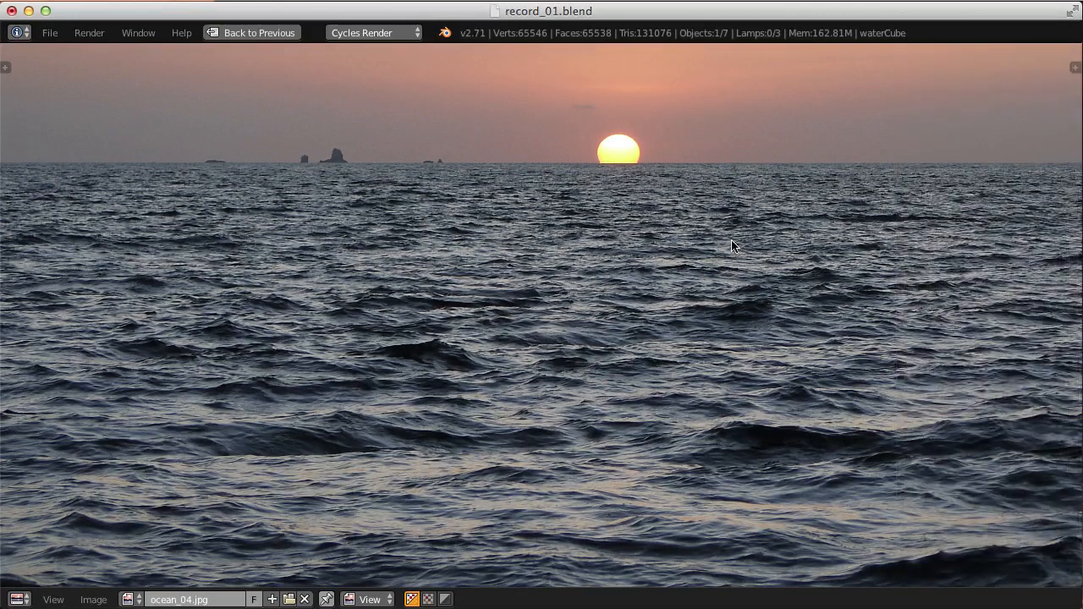
- Return to the split layout and show the ocean material's node tree in the main editor
key("ctrl+Up")
left_click(17, 599)
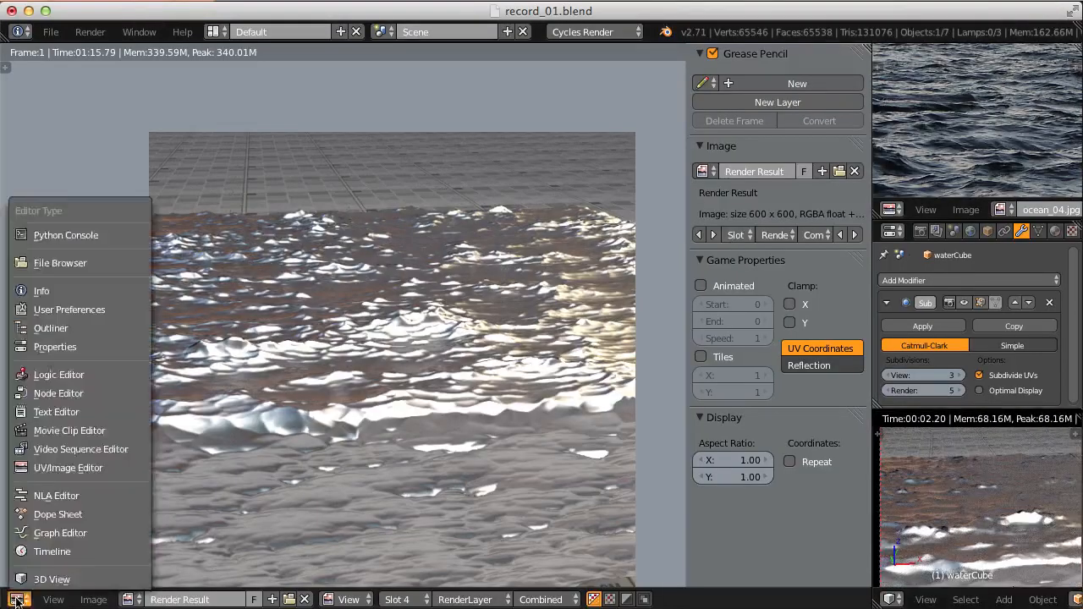
left_click(51, 387)
scroll(364, 347, "down", 8)
scroll(365, 221, "left", 10)
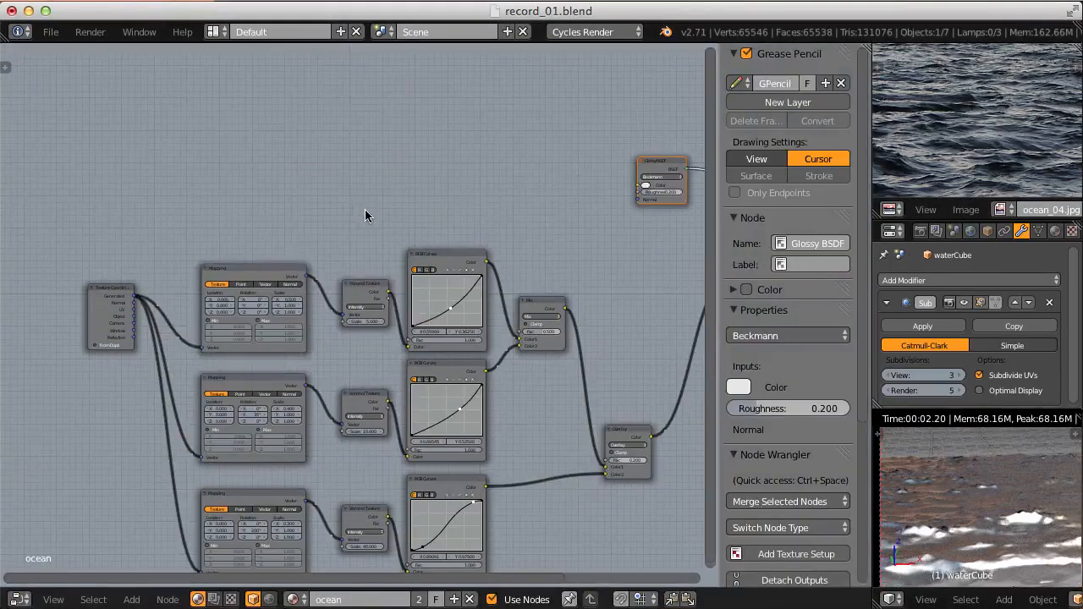
- Duplicate the uppermost Mapping, Voronoi Texture and RGB Curves nodes and place the copies above the existing wave layers
left_click(266, 268)
left_click(364, 283, "shift")
left_click(447, 254, "shift")
scroll(483, 245, "up", 2)
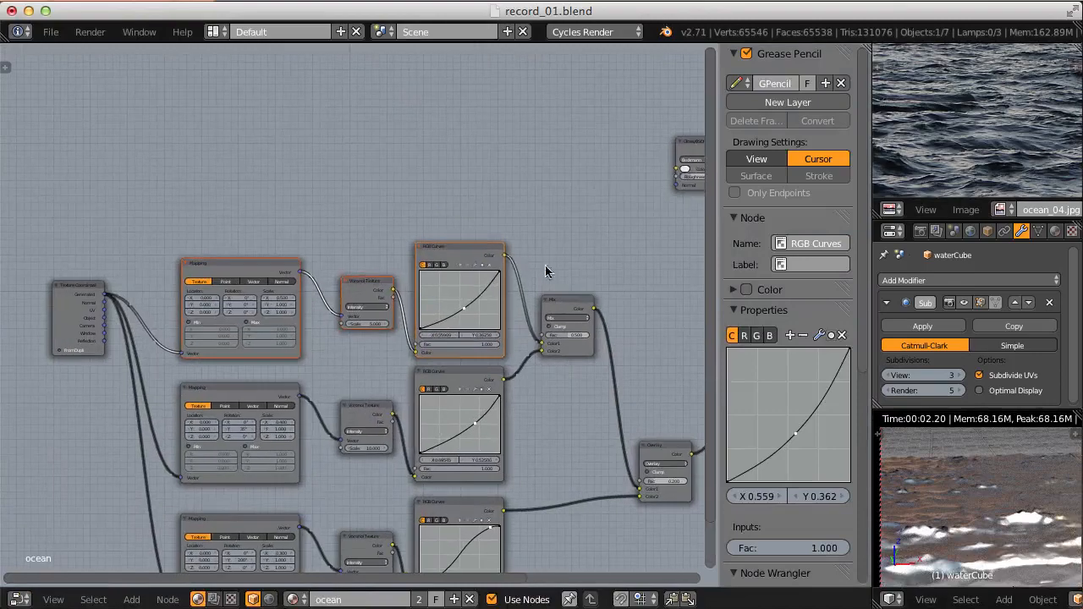
key("shift+d")
left_click(520, 142)
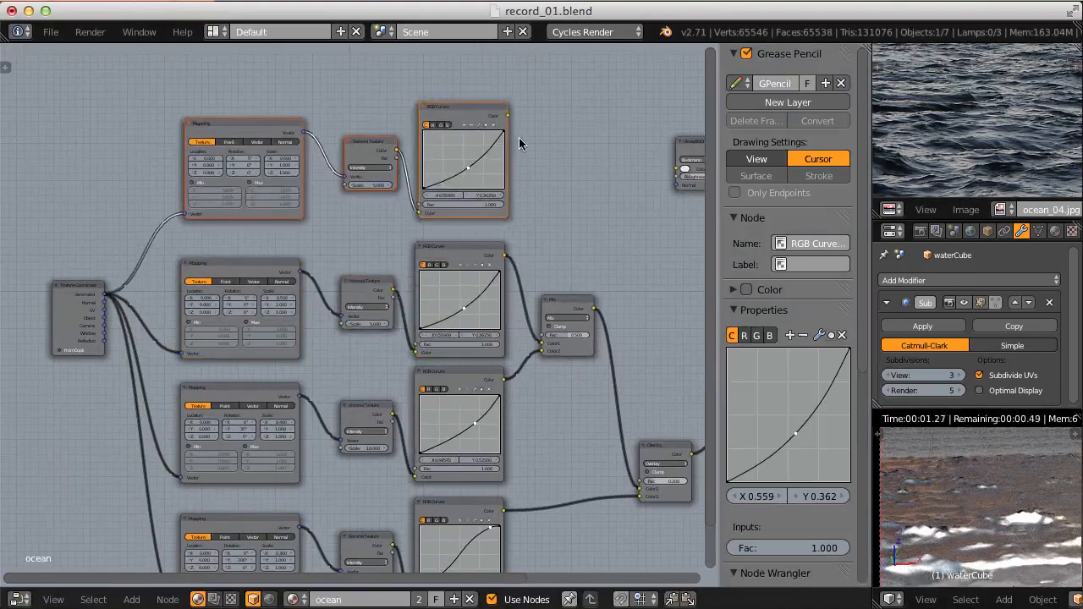
- Set the duplicated Voronoi Texture's scale to 2
scroll(416, 262, "up", 4)
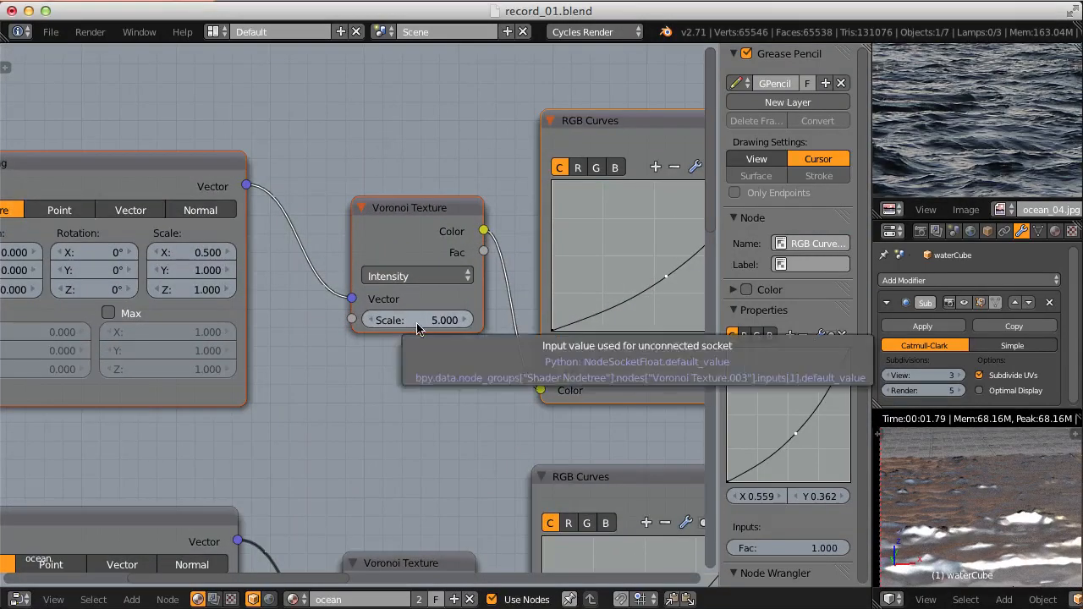
left_click(416, 321)
type("2")
key("Return")
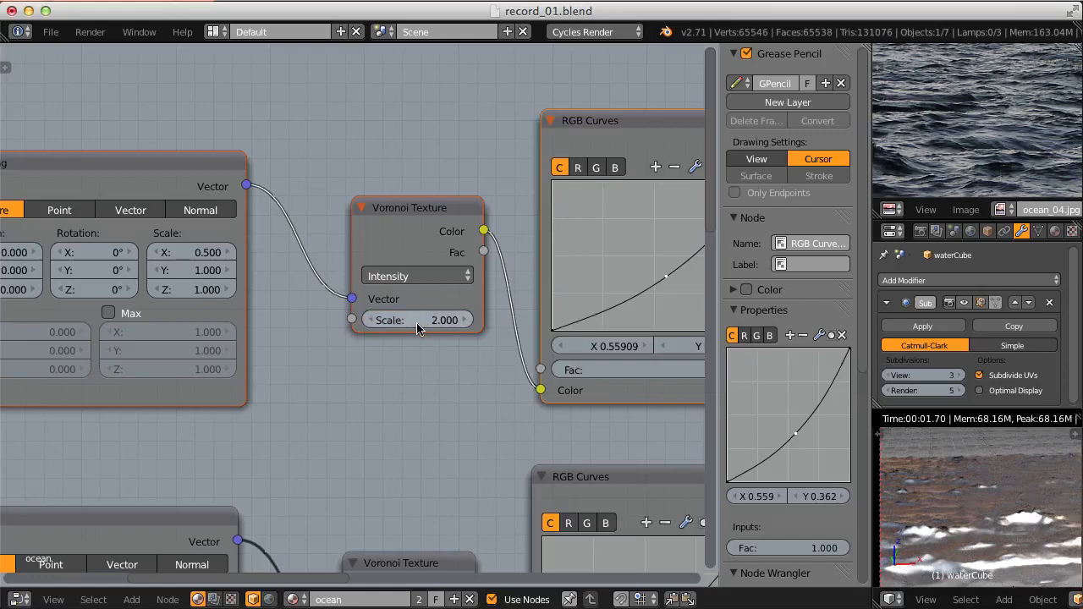
scroll(415, 292, "down", 3)
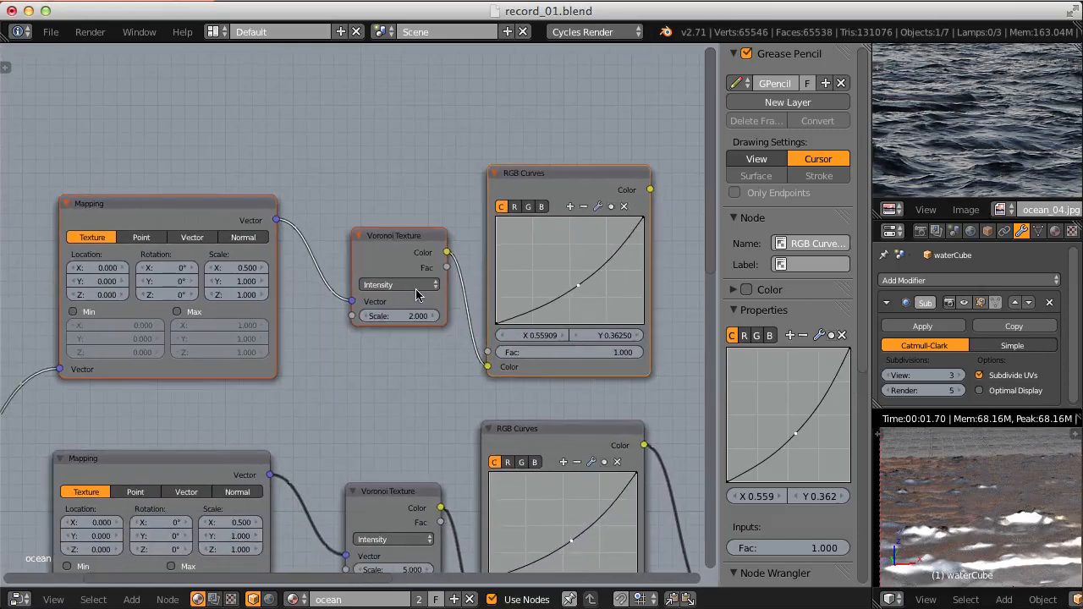
- Insert a new Mix color node on the link between the Overlay node and the Multiply node
scroll(416, 288, "down", 3)
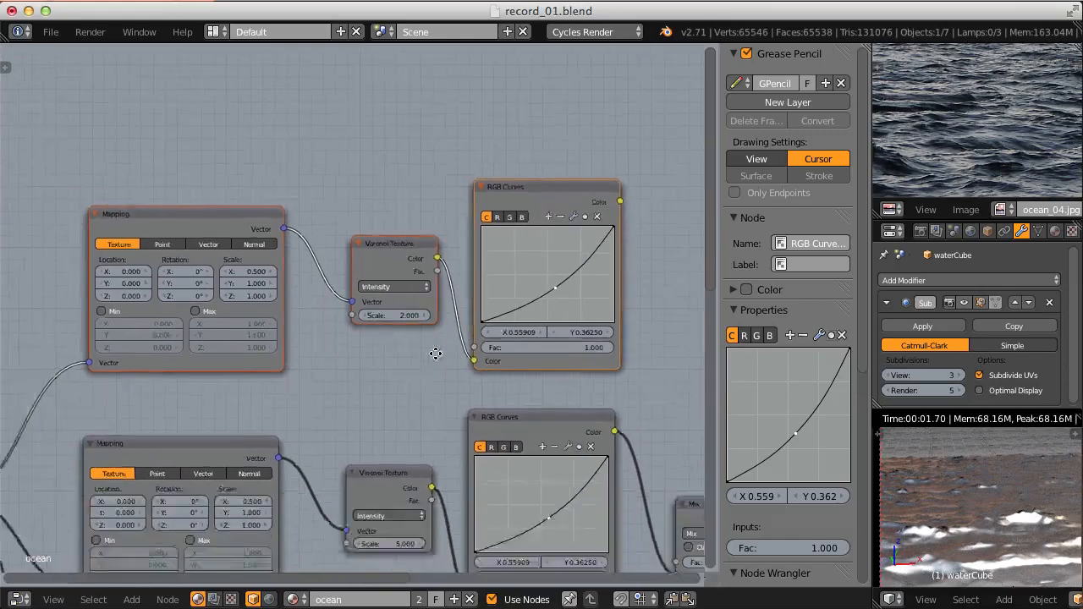
key("shift+s")
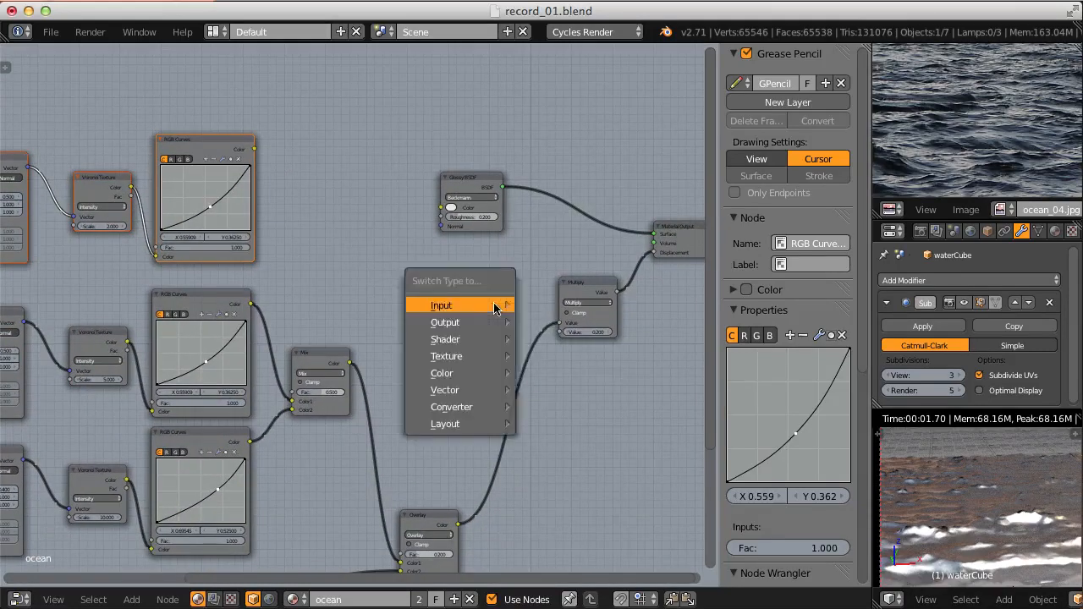
mouse_move(464, 341)
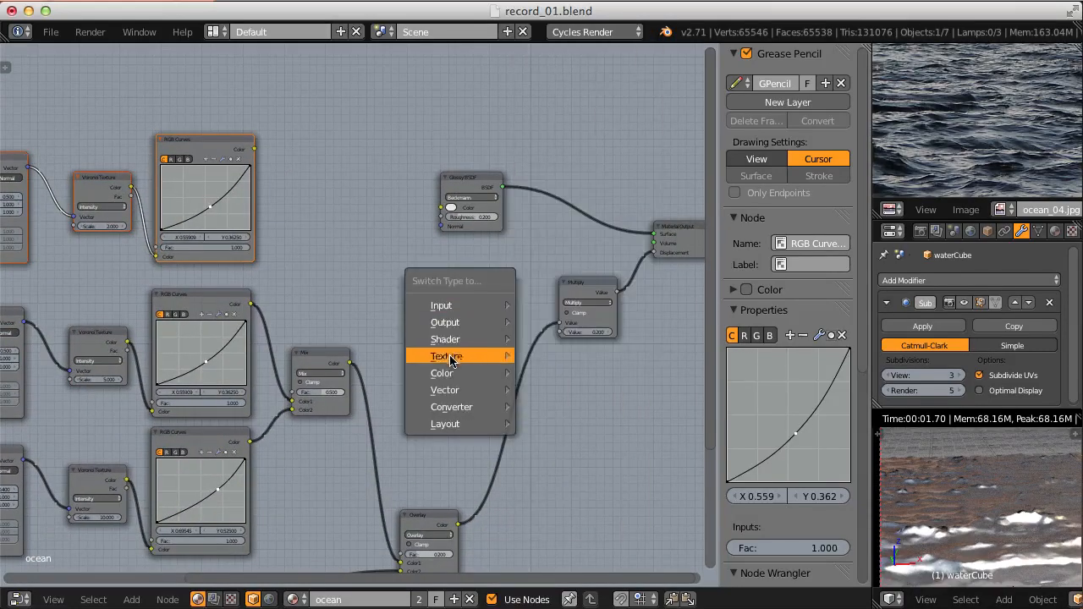
mouse_move(509, 375)
left_click(557, 373)
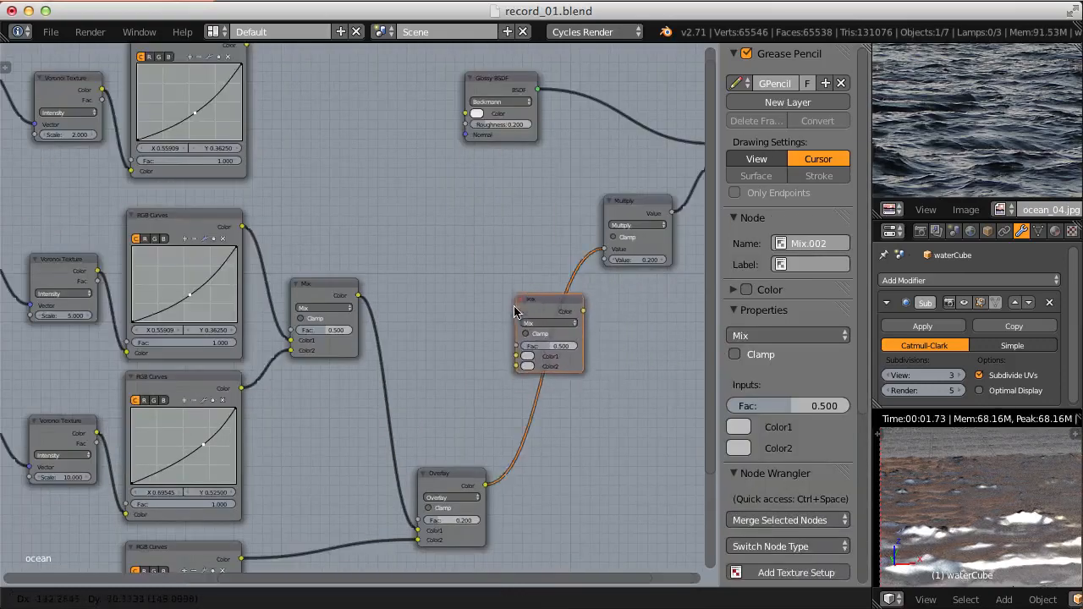
left_click(540, 292)
middle_click_drag(518, 220, 501, 270)
scroll(509, 331, "up", 2)
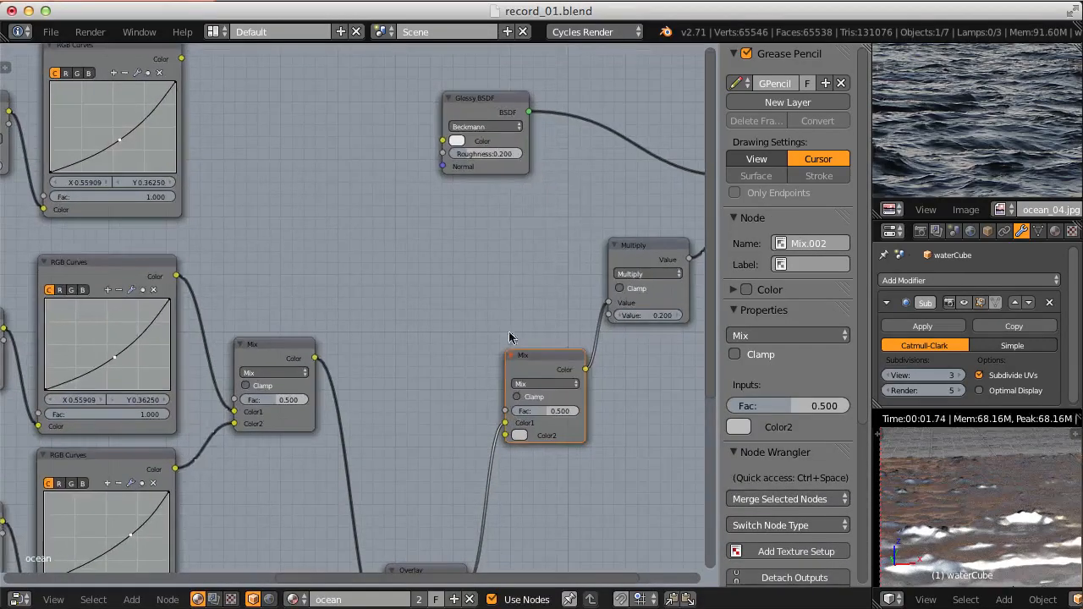
- Set the new mix node's blend mode to Add and connect the duplicated RGB Curves' Color to its Color2
left_click(546, 384)
left_click(540, 358)
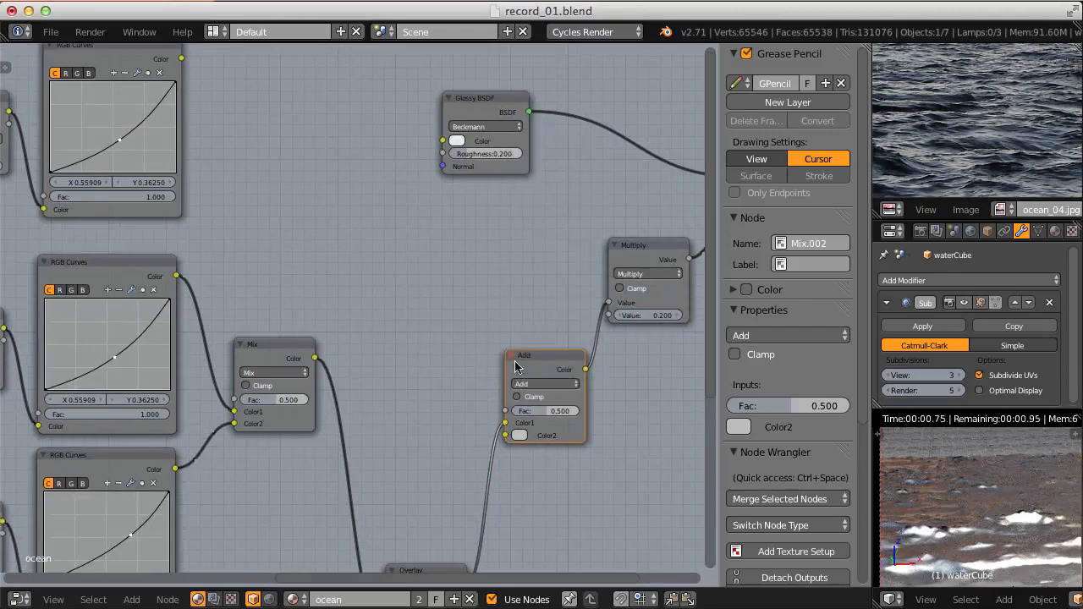
left_click_drag(181, 59, 506, 435)
middle_click_drag(522, 402, 475, 403)
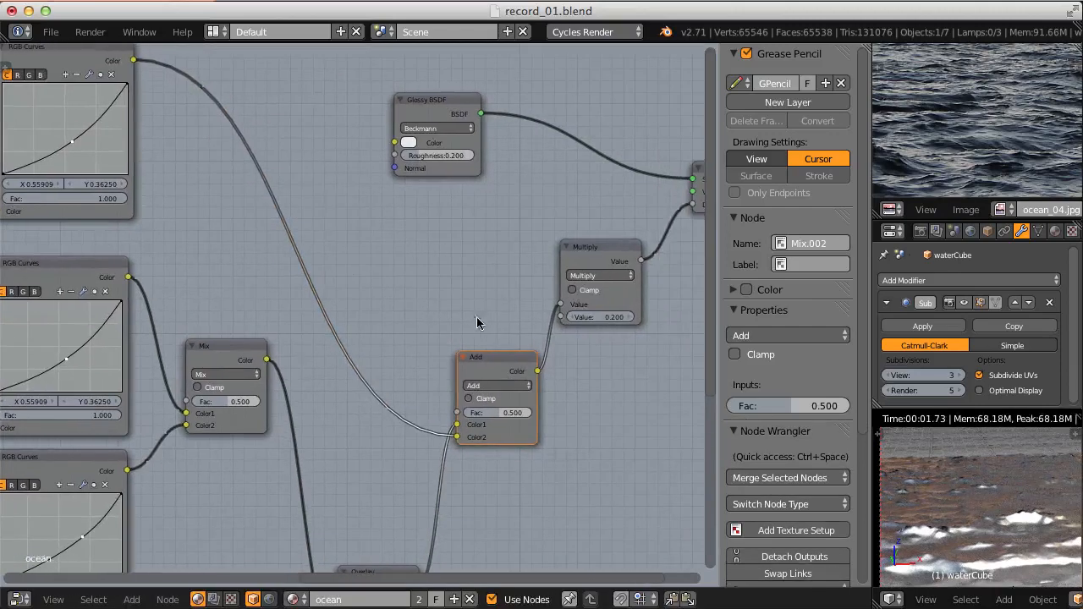
- Set the Add node's factor to 0.4
scroll(510, 340, "up", 3)
middle_click_drag(513, 366, 472, 314)
left_click(491, 383)
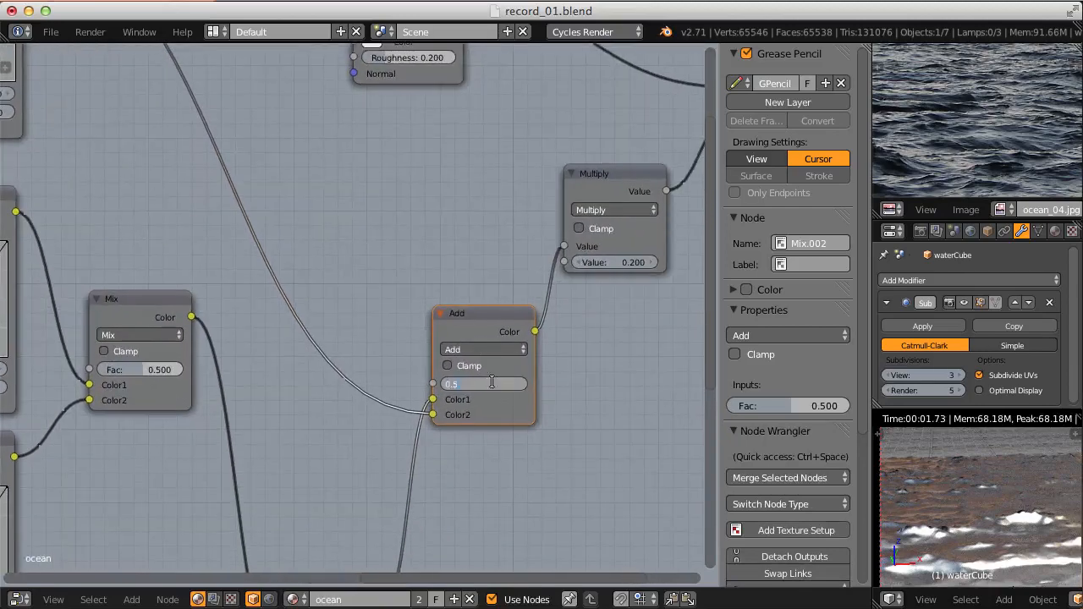
type(".4")
key("Return")
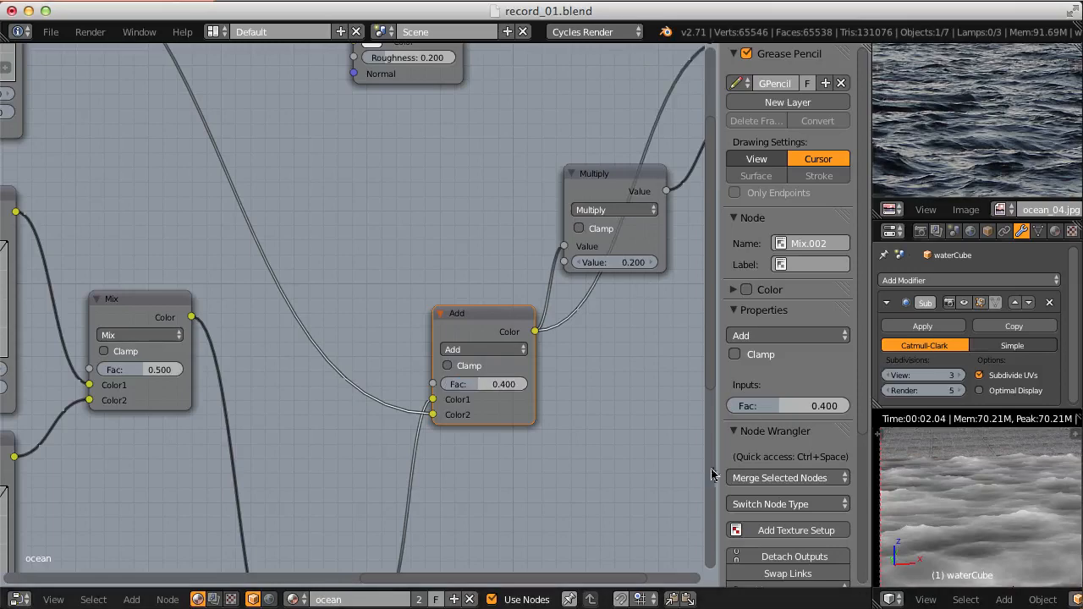
- Preview the duplicated RGB Curves output against the ocean photo, and reconnect the Glossy BSDF to the Material Output's Surface
scroll(450, 266, "down", 2)
middle_click_drag(449, 267, 453, 377)
left_click(111, 174, "ctrl+shift")
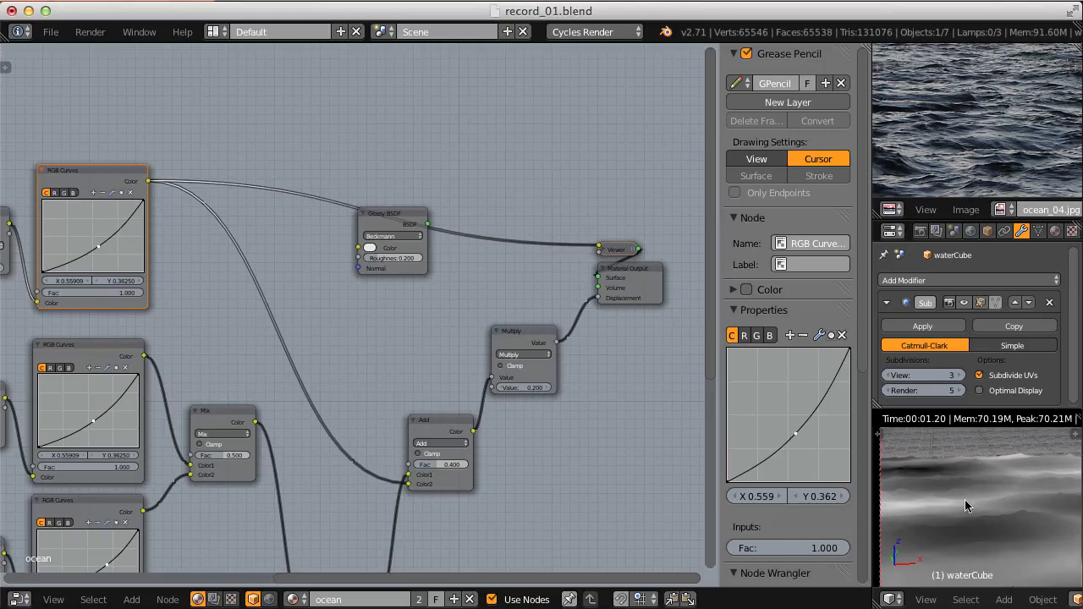
middle_click_drag(971, 102, 980, 149)
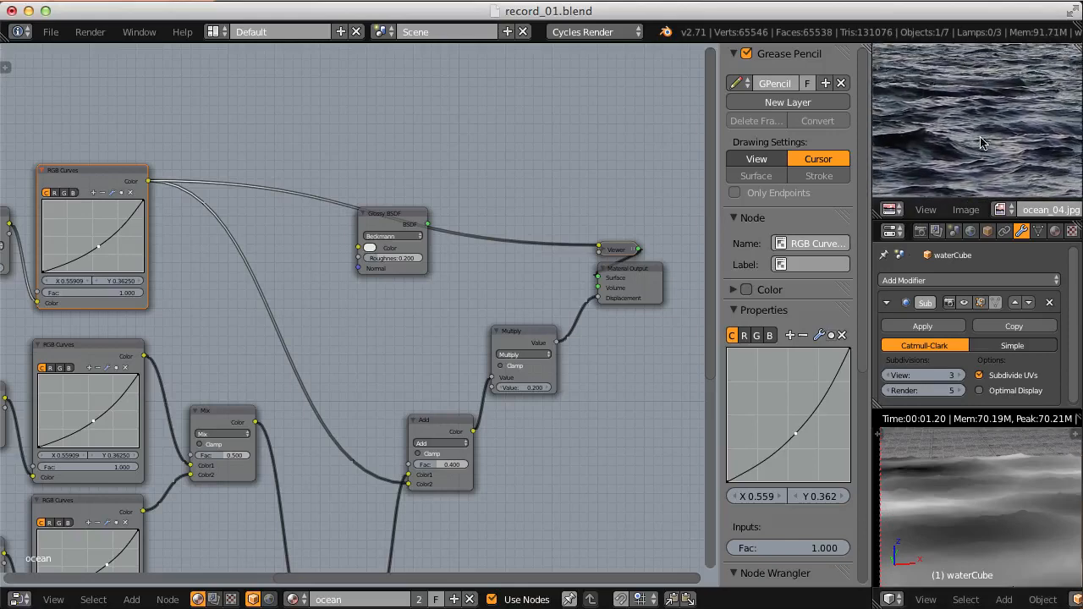
left_click(408, 214, "ctrl+shift")
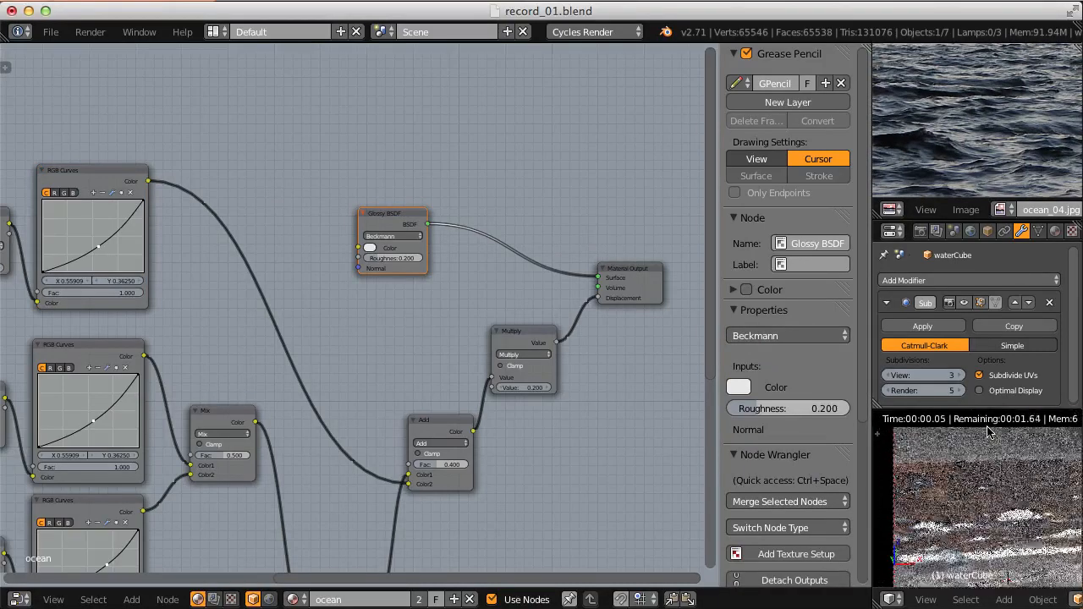
- Show the render result in the main editor, choose Slot 5, and render the still image
left_click(18, 599)
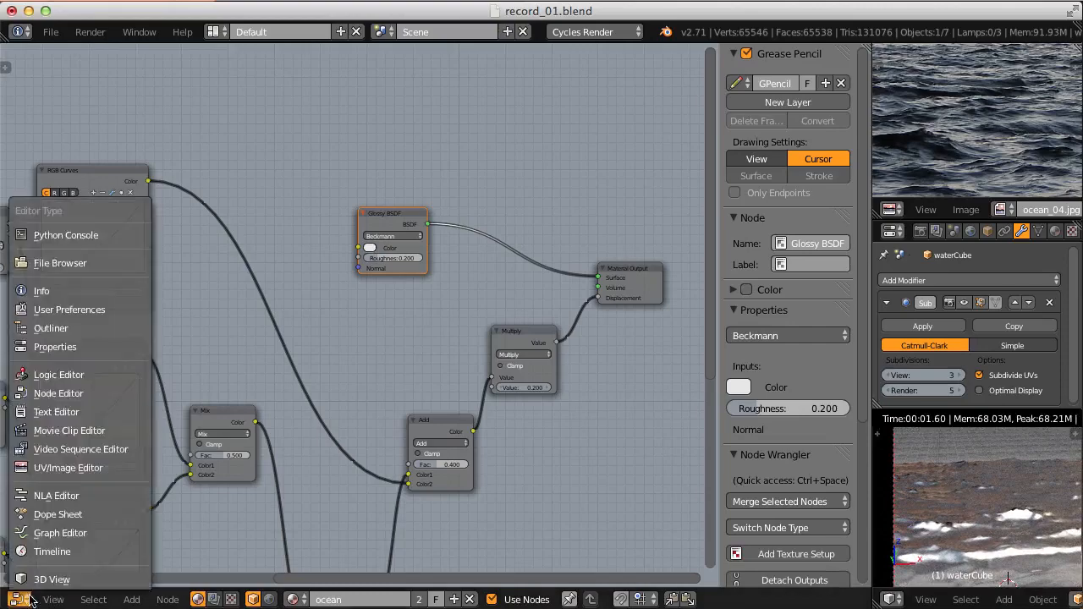
left_click(68, 468)
left_click(397, 600)
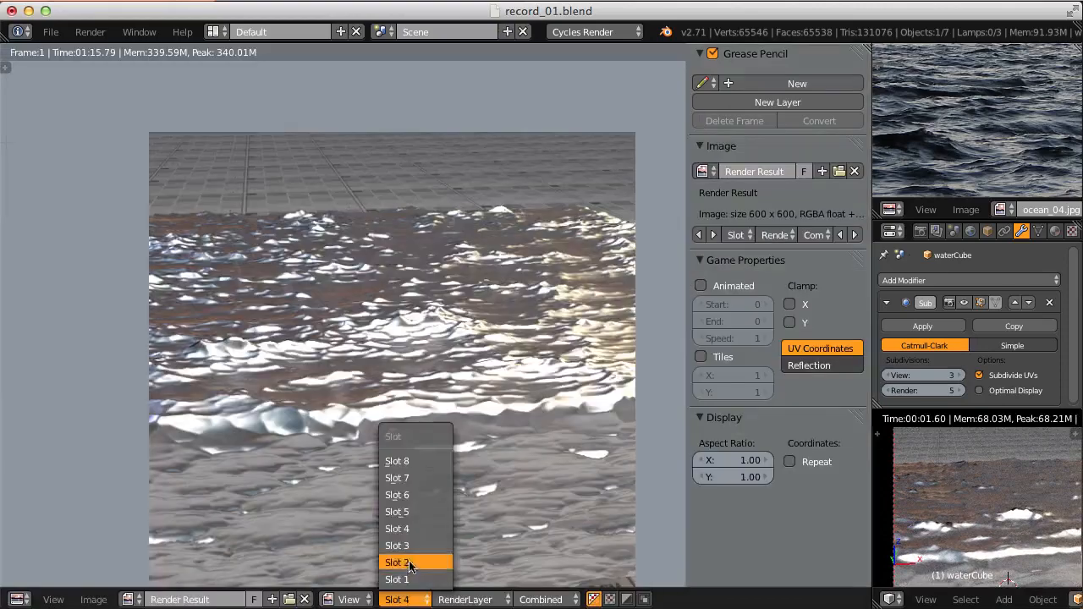
left_click(410, 517)
left_click(90, 31)
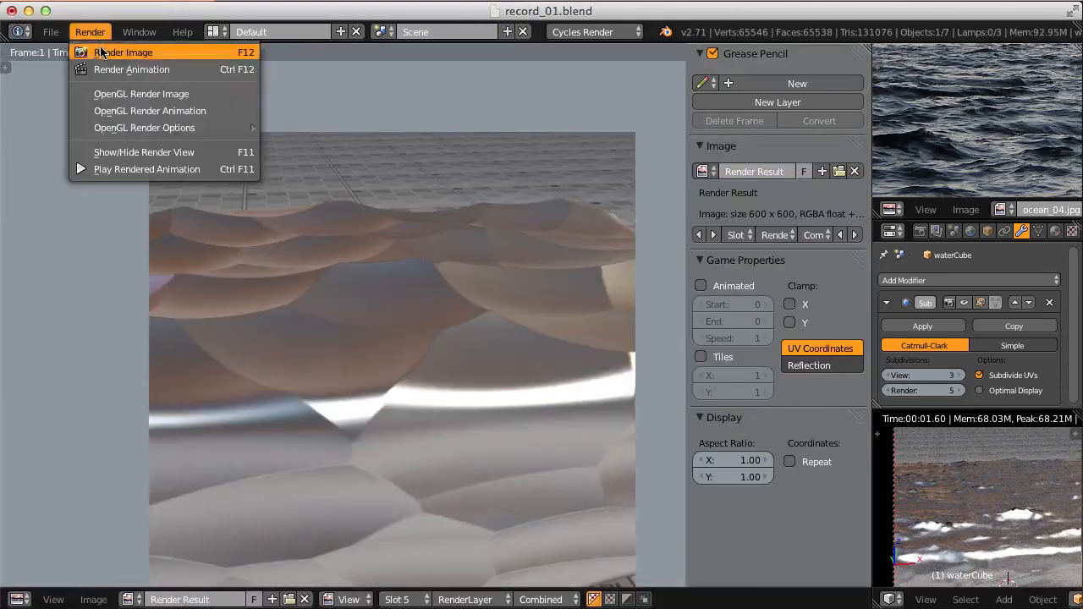
left_click(119, 49)
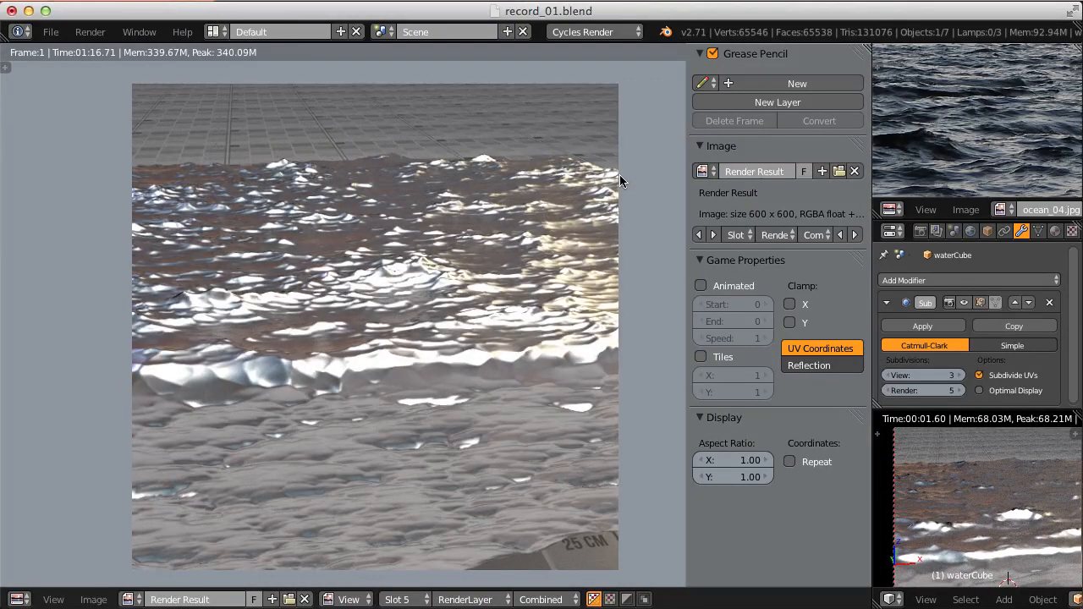
- Compare the renders in Slot 4 and Slot 5 by switching repeatedly between them
key("alt+j")
key("j")
key("alt+j")
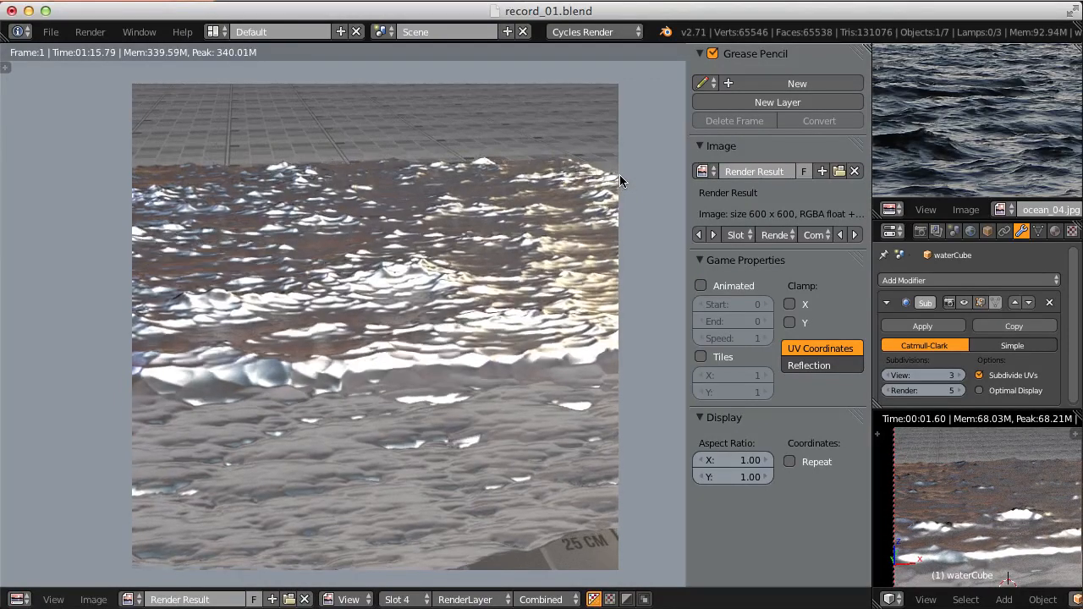
key("j")
key("alt+j")
key("j")
key("alt+j")
key("j")
key("alt+j")
key("j")
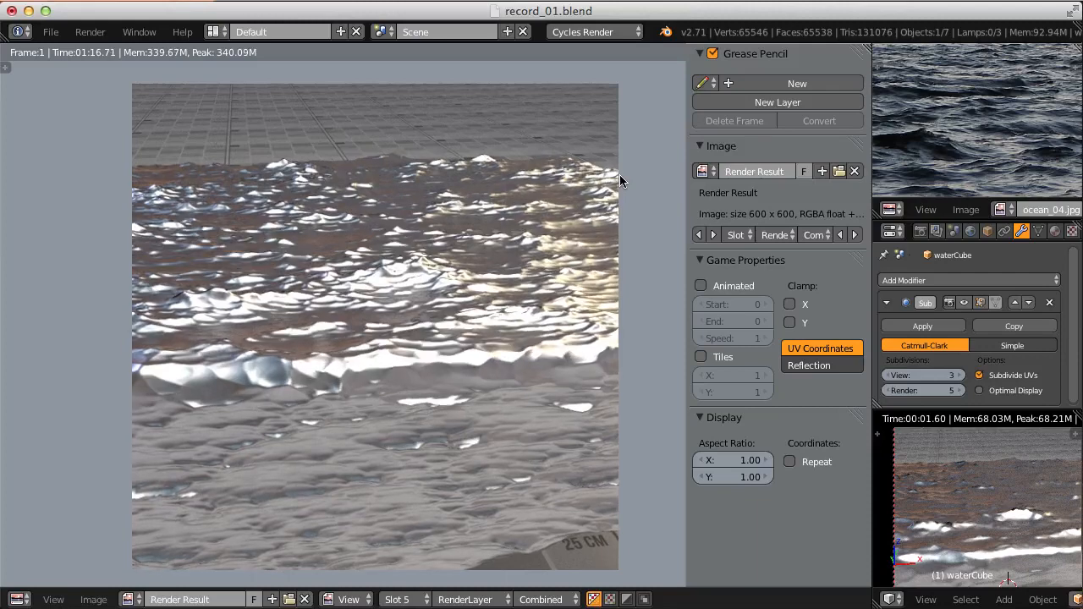
key("alt+j")
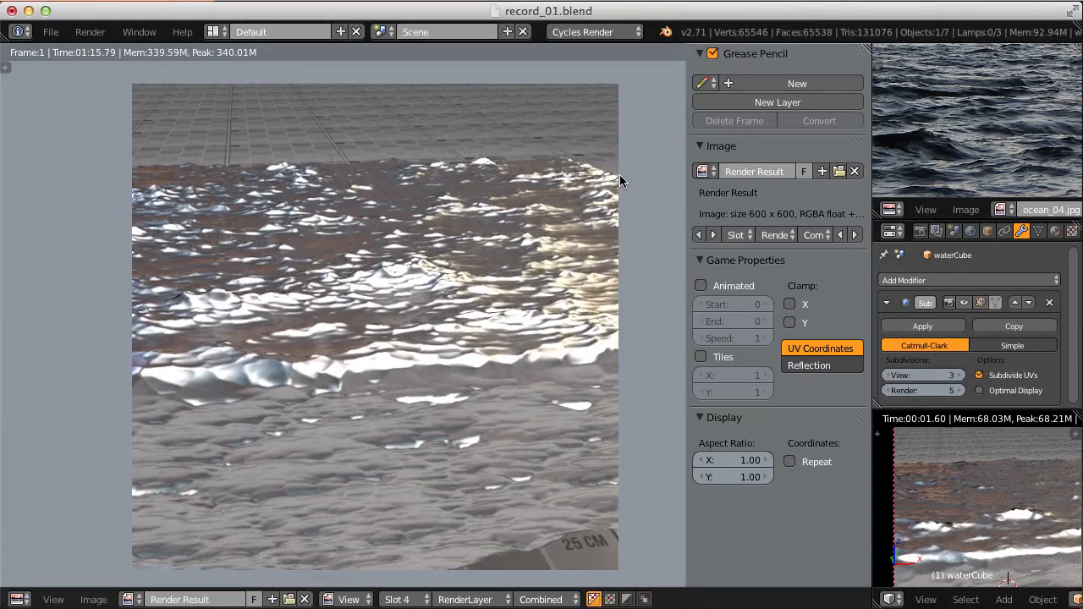
key("j")
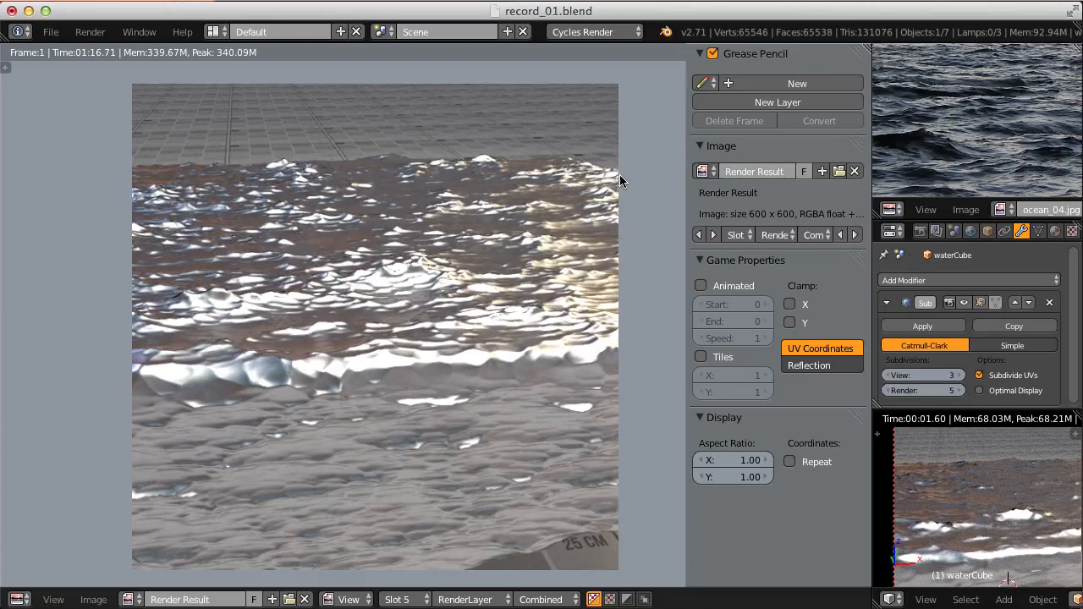
key("alt+j")
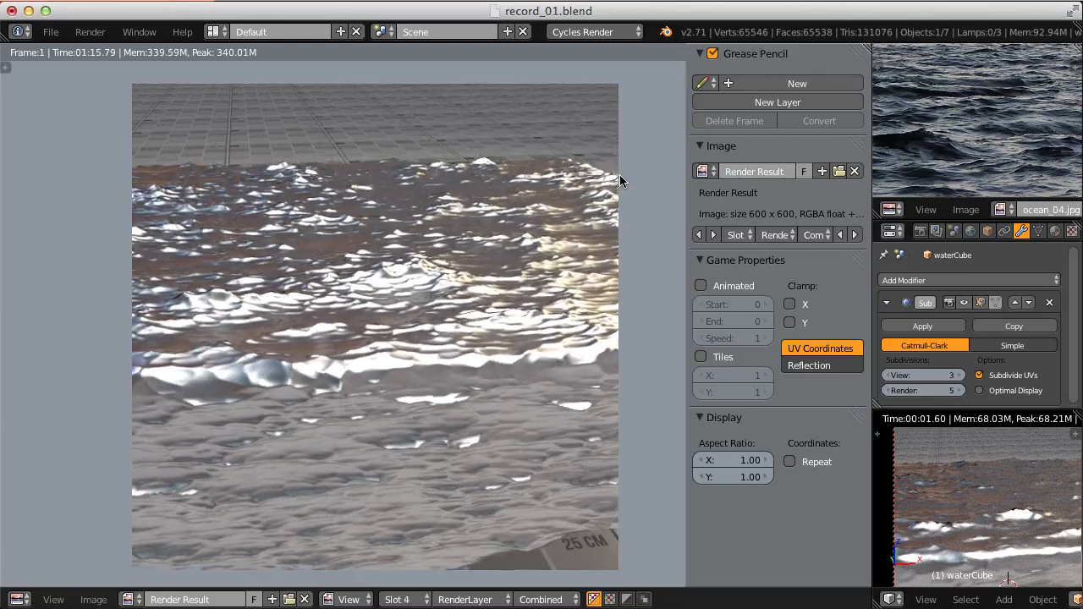
- Flip to the Slot 5 render once more, and show the whole ocean material node tree in the main editor
key("j")
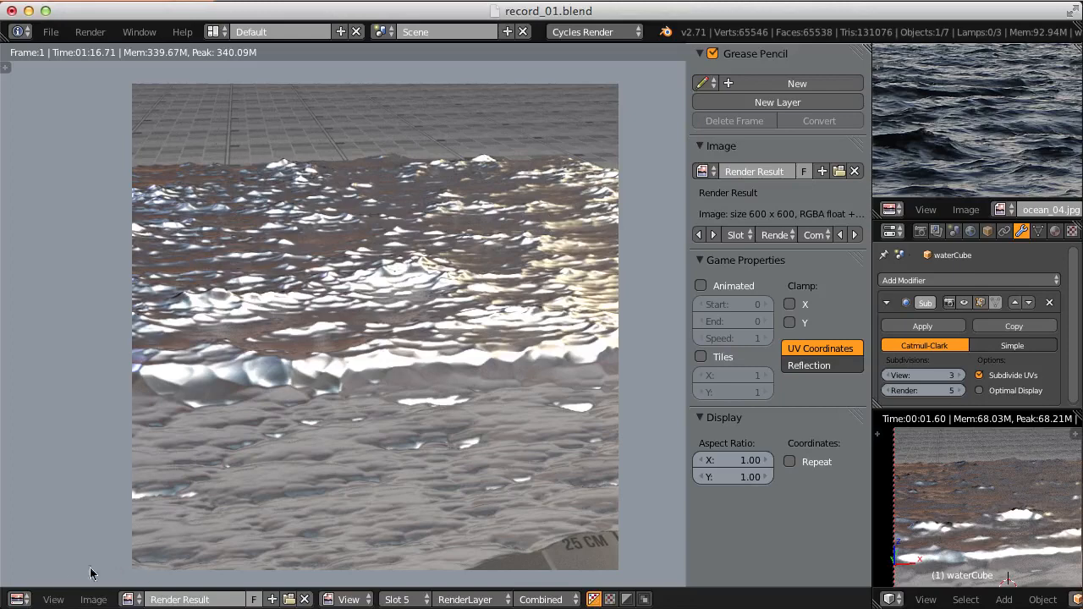
left_click(18, 600)
left_click(59, 392)
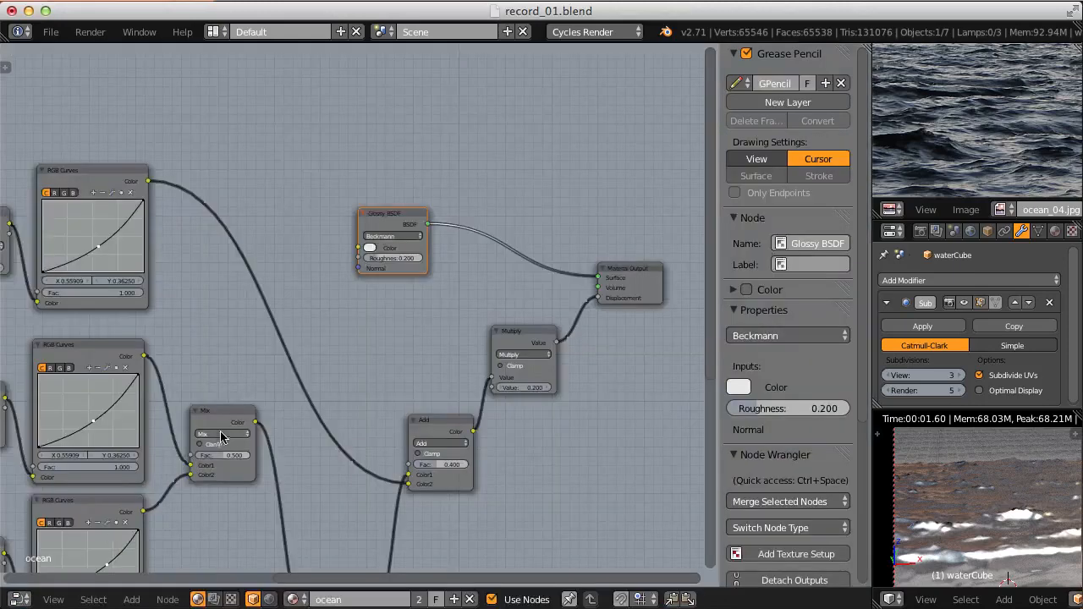
key("Home")
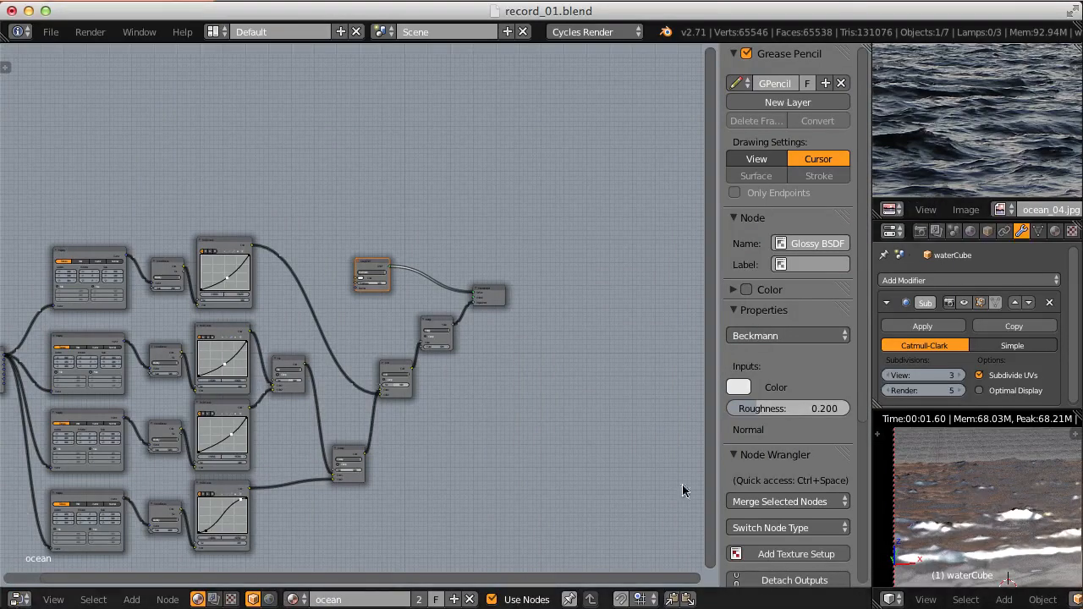
- In the main editor's 3D view, display the totem layer instead of the waterCube layer and select the shaderGeo object
left_click(20, 599)
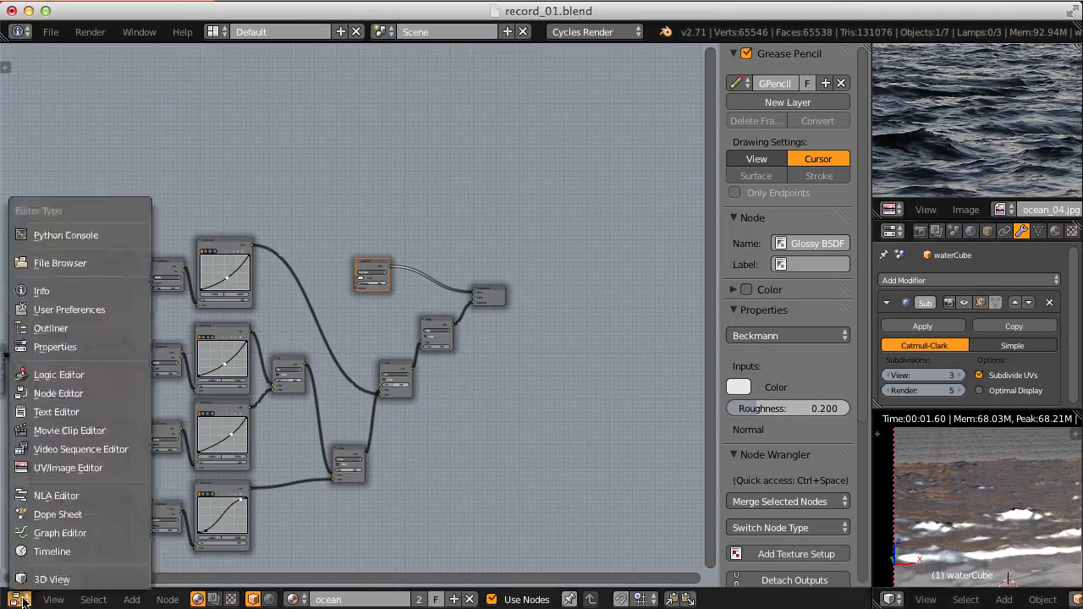
left_click(34, 579)
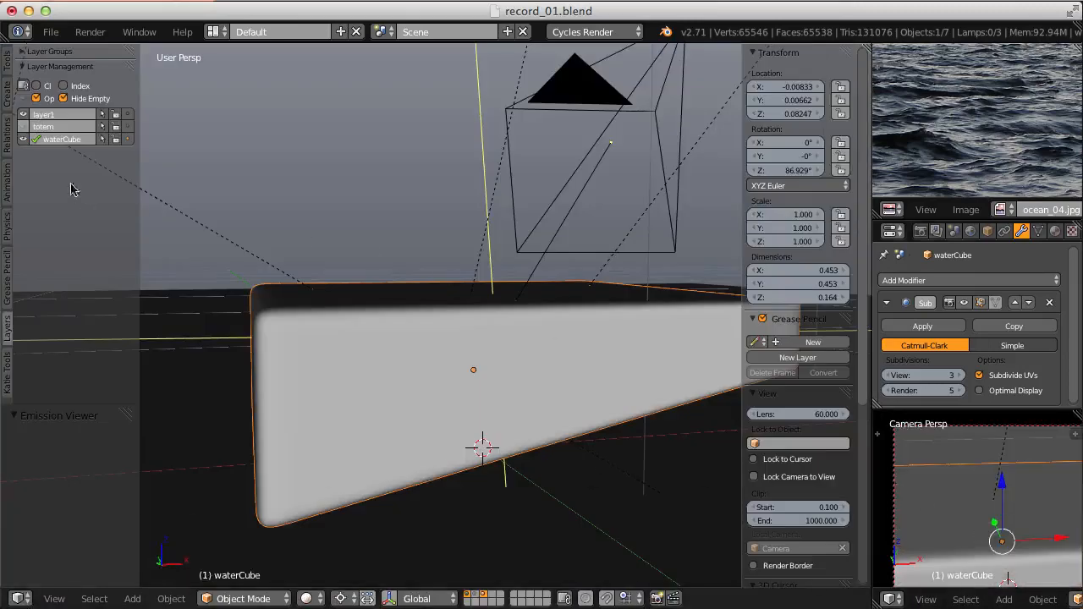
left_click(23, 139)
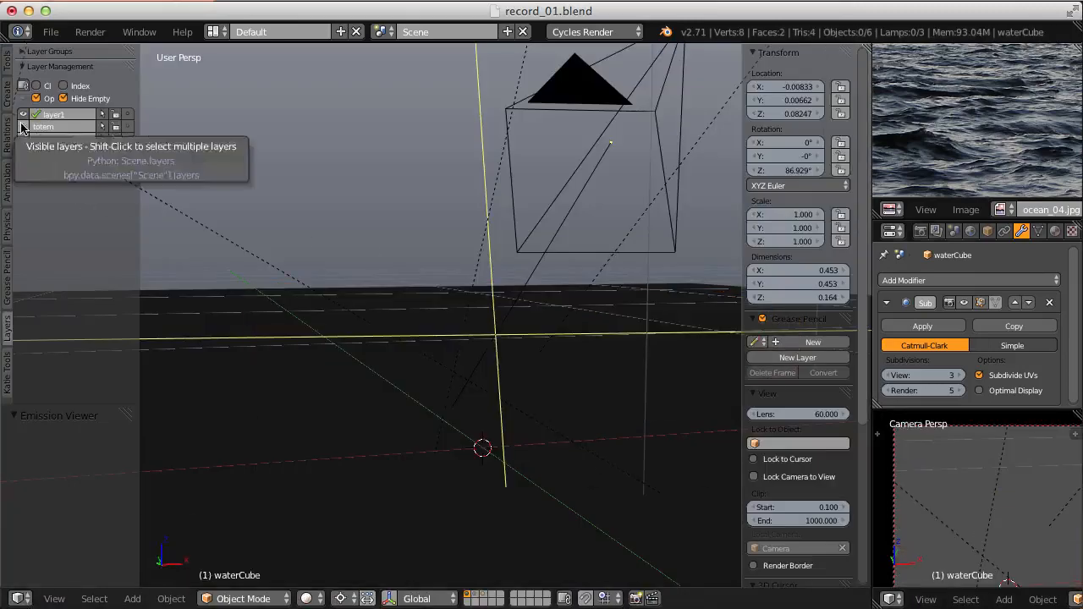
left_click(23, 127)
right_click(454, 241)
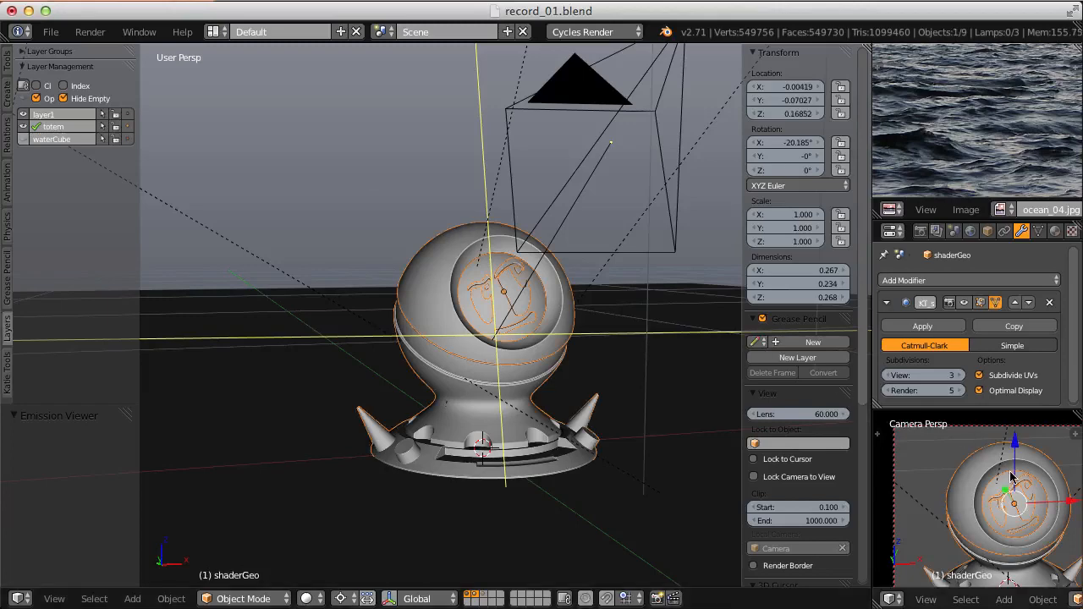
- Preview the totem with rendered shading in the camera viewport and examine its displacement from different angles
key("shift+z")
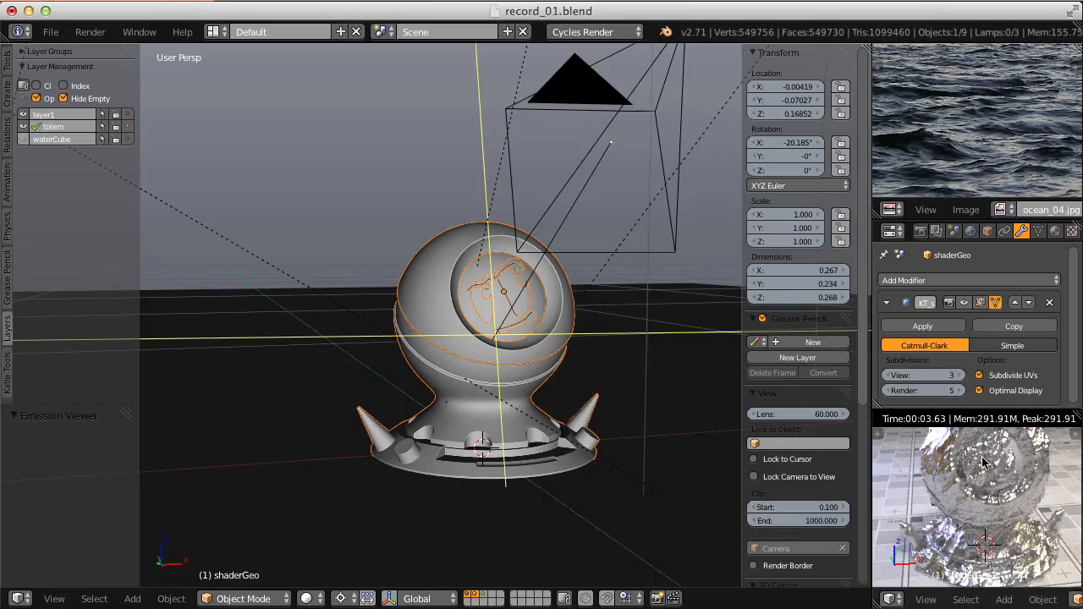
middle_click_drag(982, 462, 982, 525)
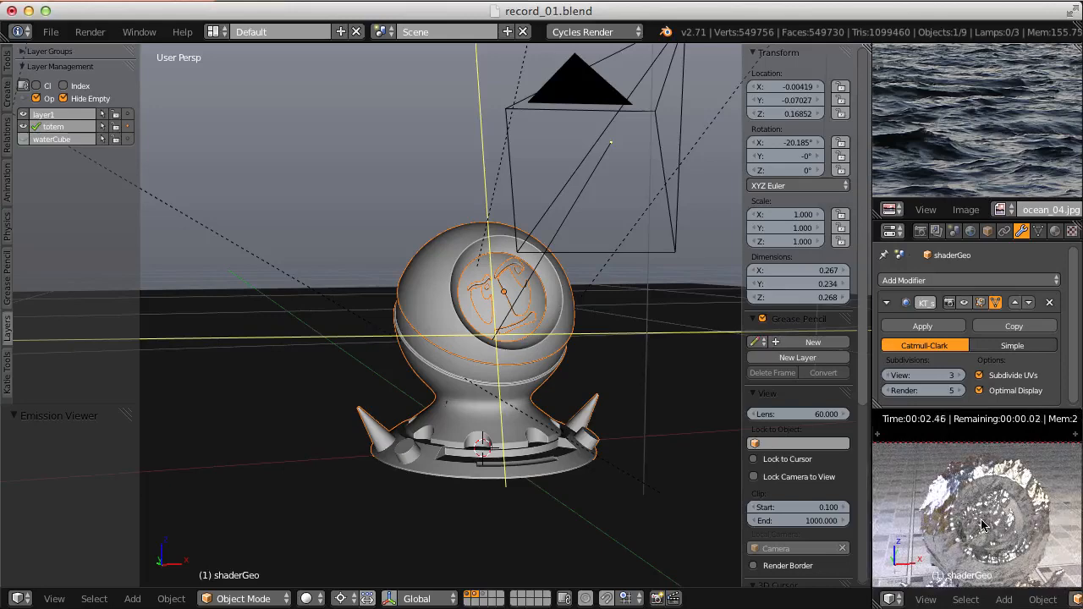
middle_click_drag(981, 525, 995, 482)
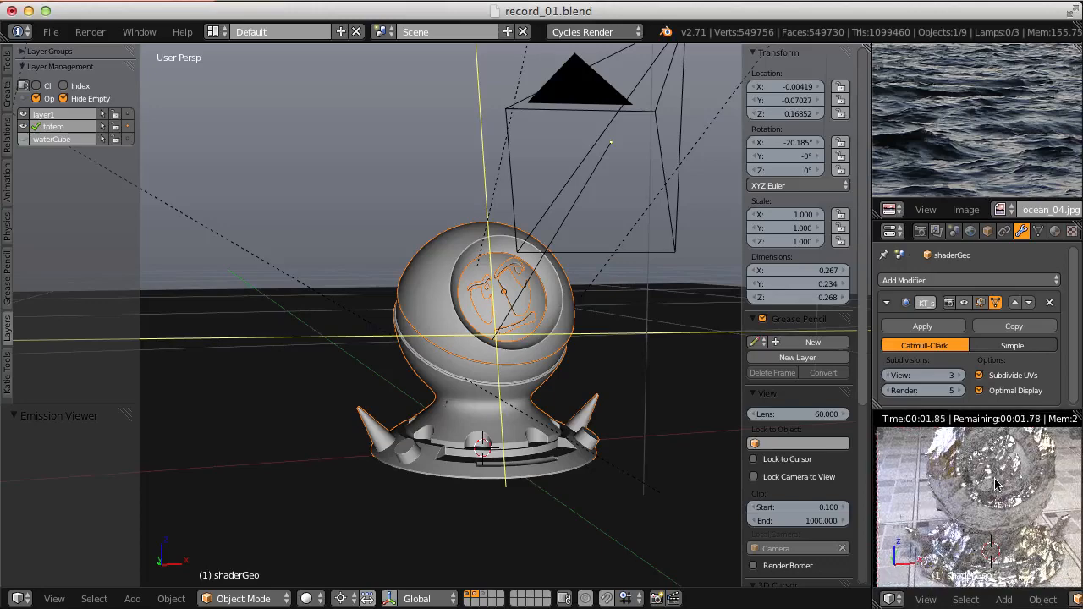
middle_click_drag(981, 546, 980, 566, "shift")
- In the ocean material's node tree, set the displacement Multiply node's value to 0.1 and refresh the totem's rendered preview
left_click(17, 599)
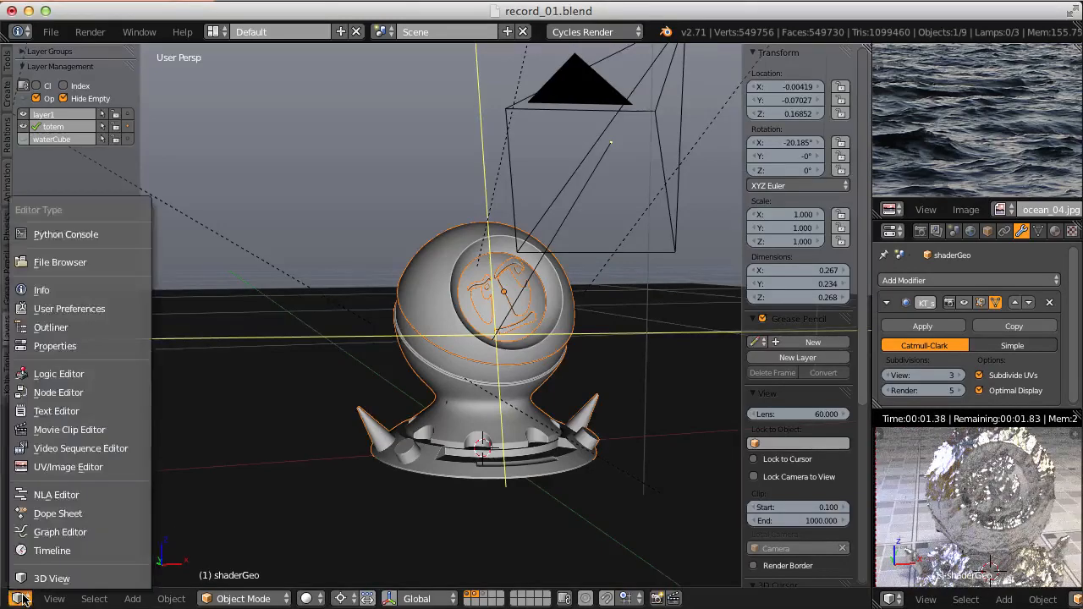
left_click(63, 400)
scroll(423, 348, "up", 4)
middle_click_drag(424, 349, 300, 260)
scroll(298, 301, "up", 3)
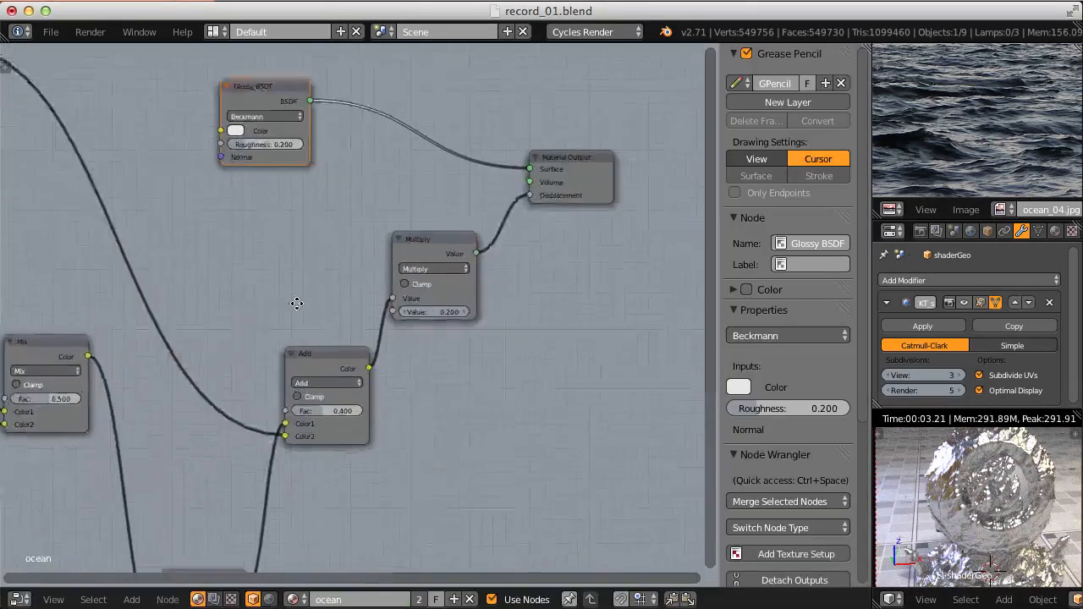
middle_click_drag(459, 277, 457, 299)
left_click(455, 330)
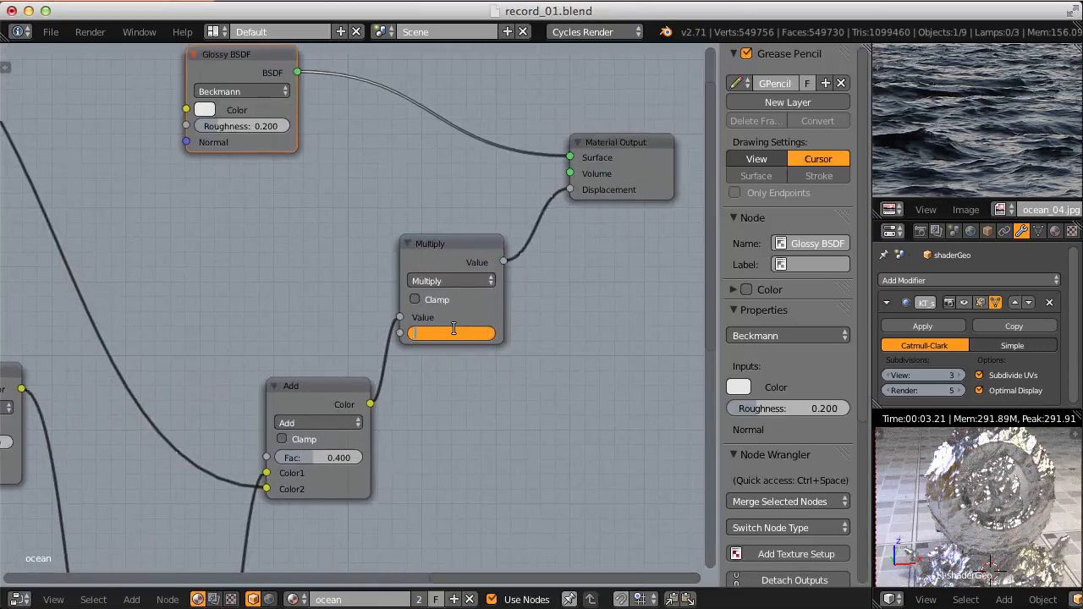
type("0.1")
key("Return")
key("shift+z")
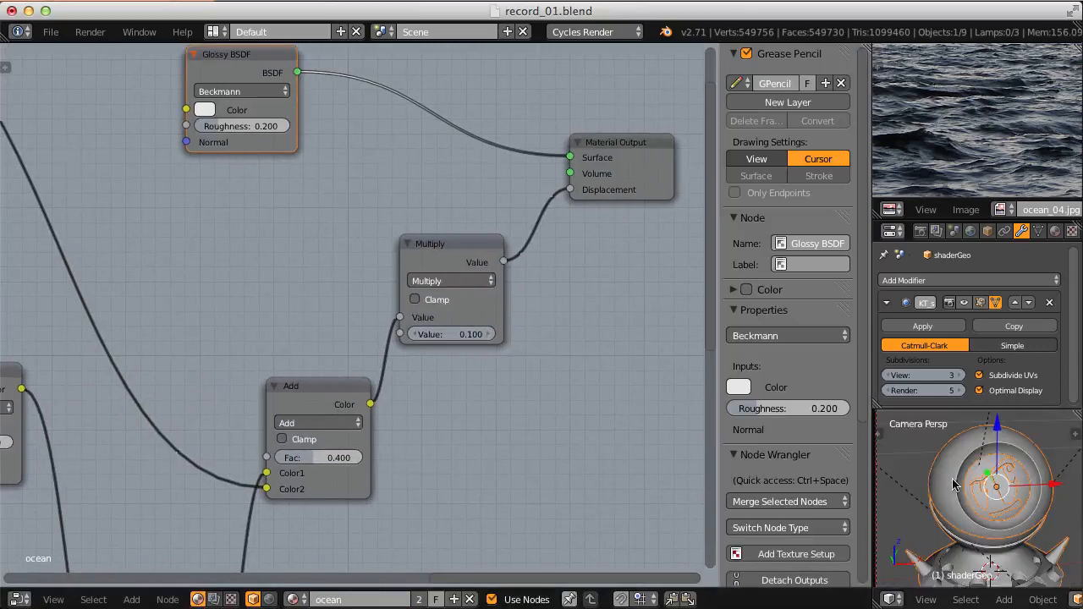
key("shift+z")
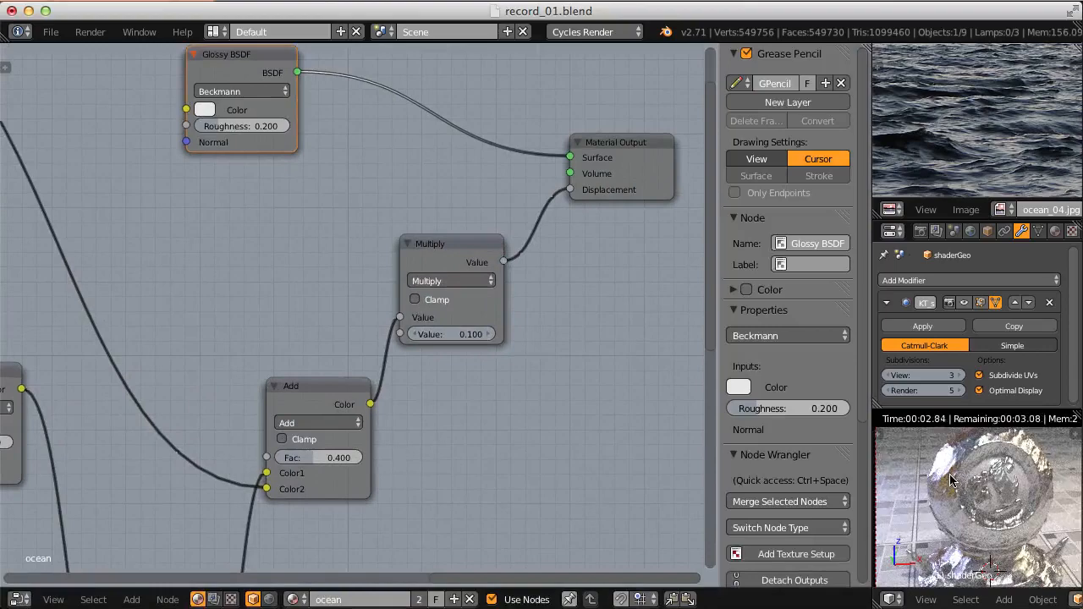
- Render the totem with the ocean material as a still image
middle_click_drag(474, 391, 213, 371, "ctrl")
middle_click_drag(213, 370, 650, 260)
left_click(90, 32)
left_click(114, 48)
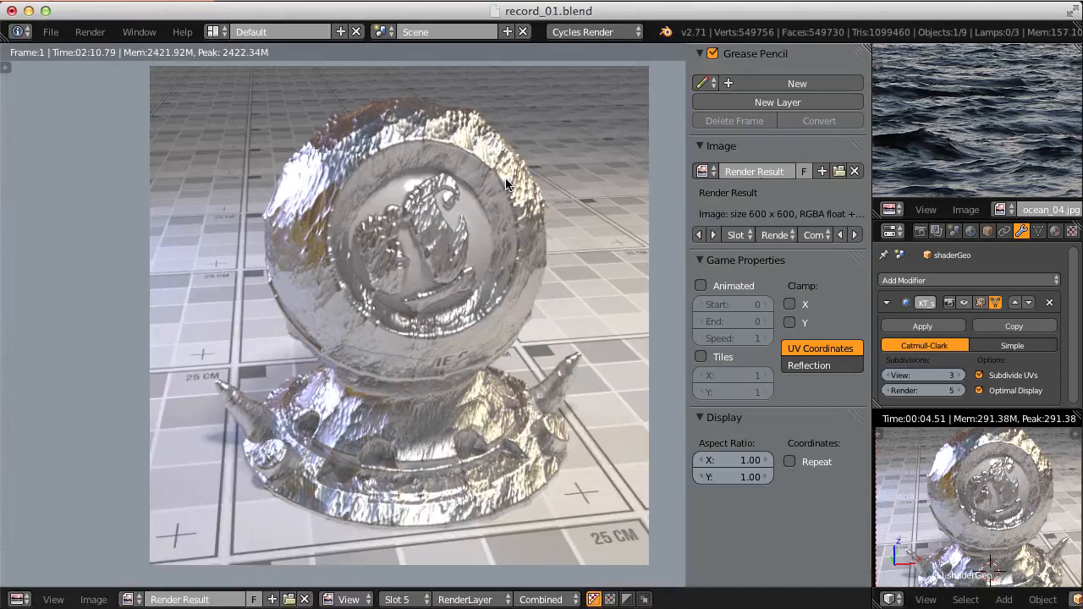
- Examine the displacement detail on the totem render up close and as a whole, and return to the node tree
middle_click_drag(506, 184, 436, 66, "ctrl")
middle_click_drag(435, 66, 477, 282)
scroll(474, 292, "up", 1)
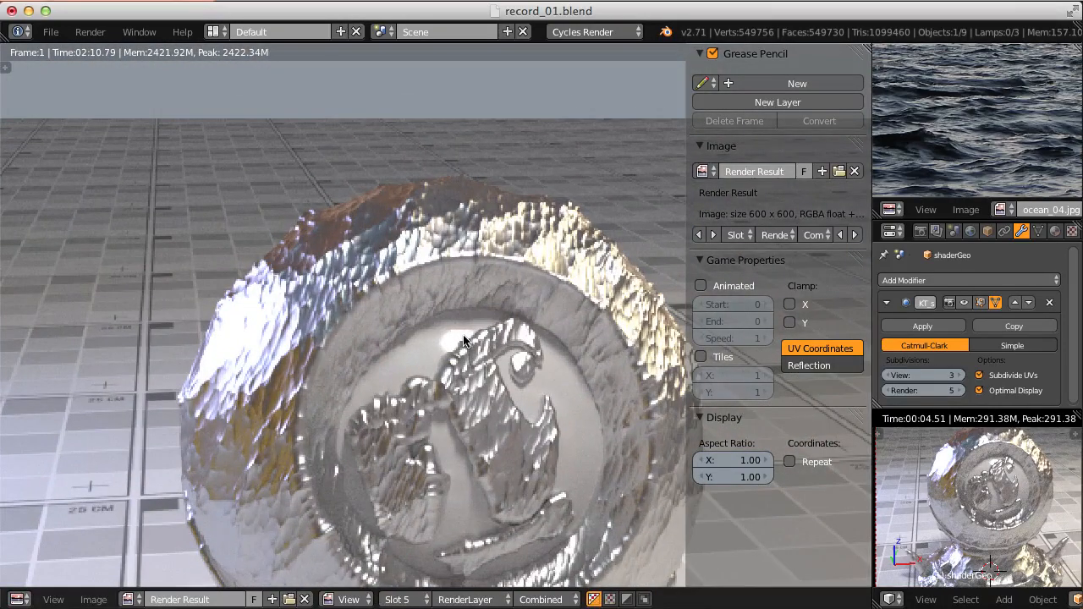
scroll(463, 341, "down", 3)
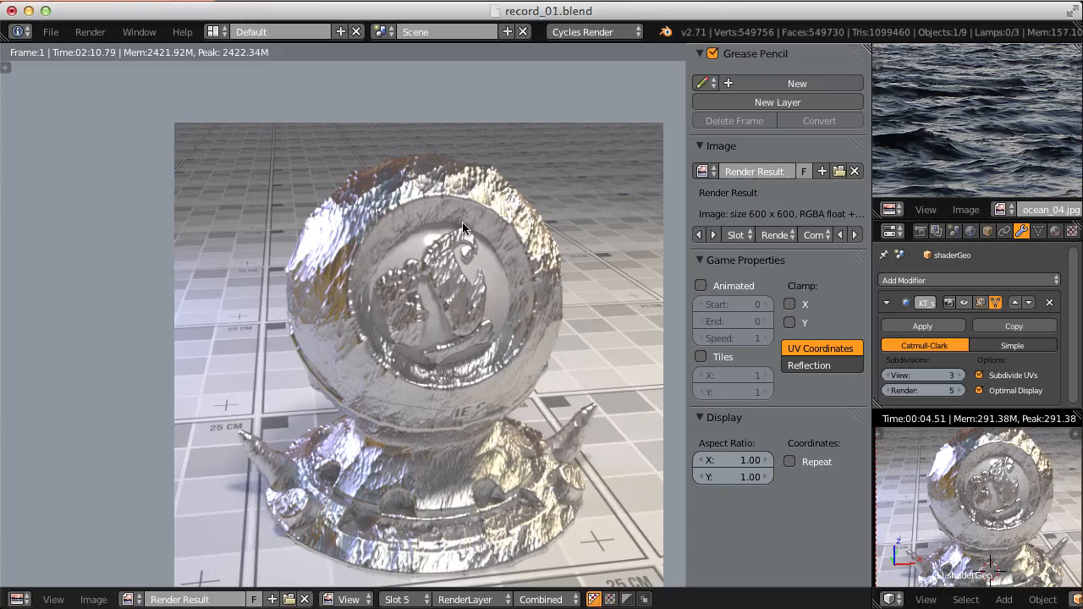
key("Escape")
- Add a Value input node in the empty space above the topmost Mapping node
middle_click_drag(306, 168, 448, 385)
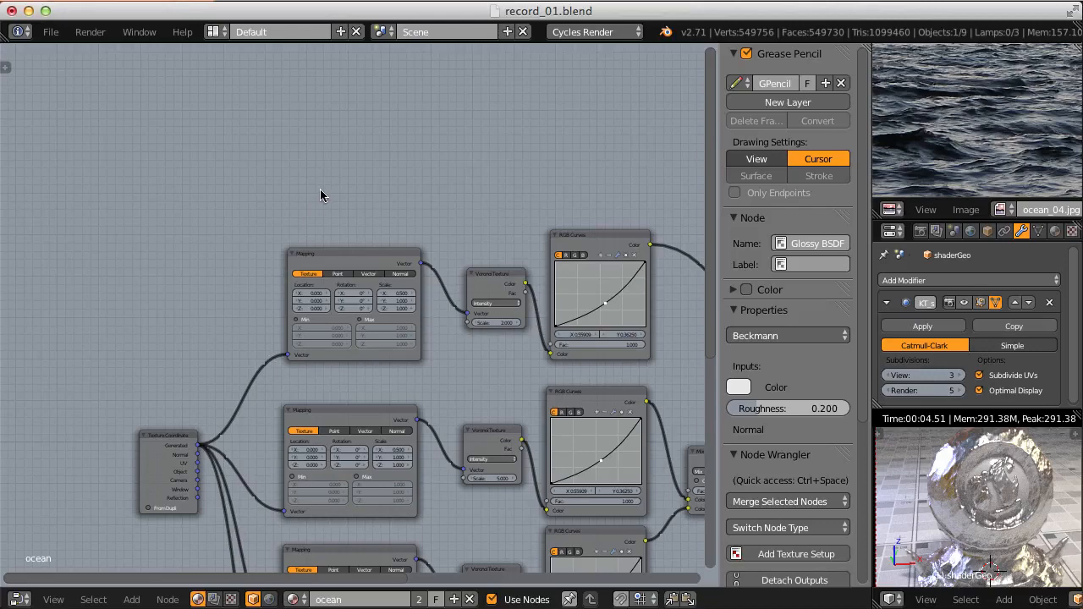
scroll(320, 189, "up", 3)
key("shift+a")
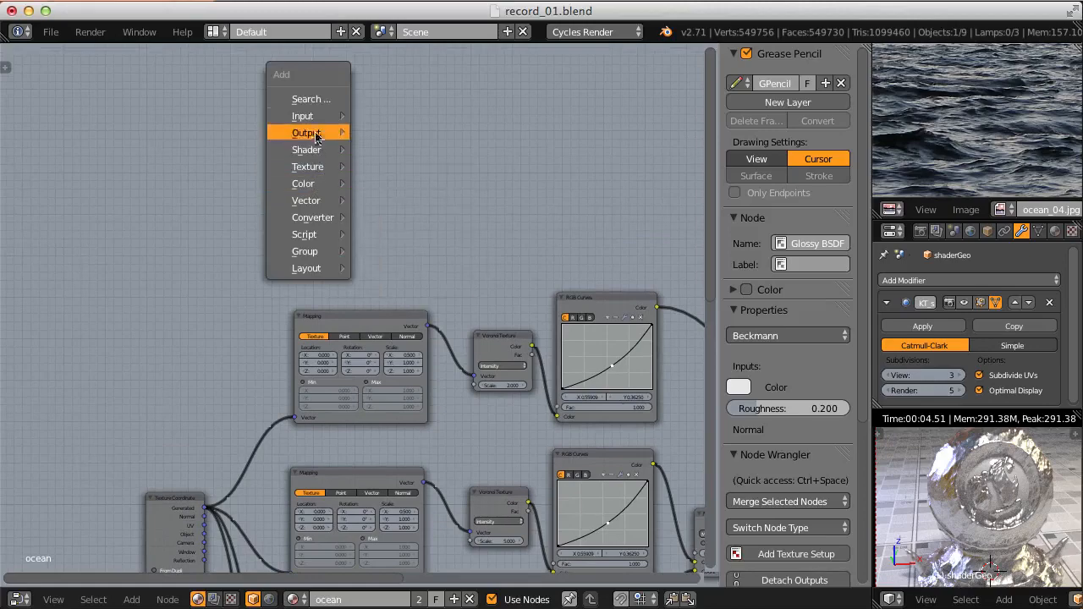
mouse_move(307, 116)
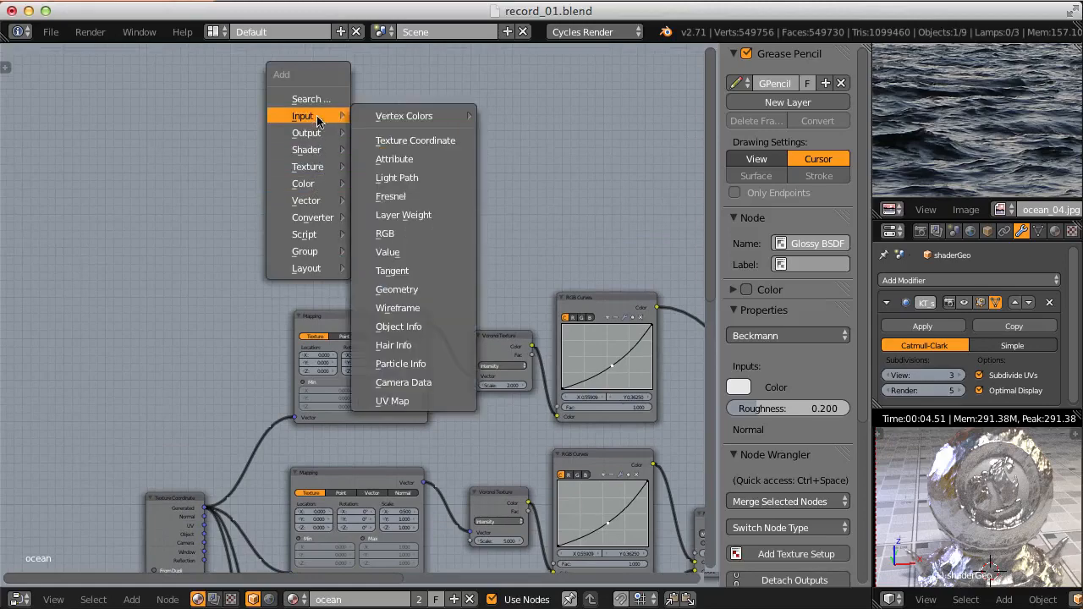
left_click(394, 256)
left_click(189, 146)
- Add a Math node beside the new Value node and set its operation to Multiply
middle_click_drag(308, 73, 304, 155)
scroll(386, 332, "down", 4)
middle_click_drag(455, 463, 423, 231)
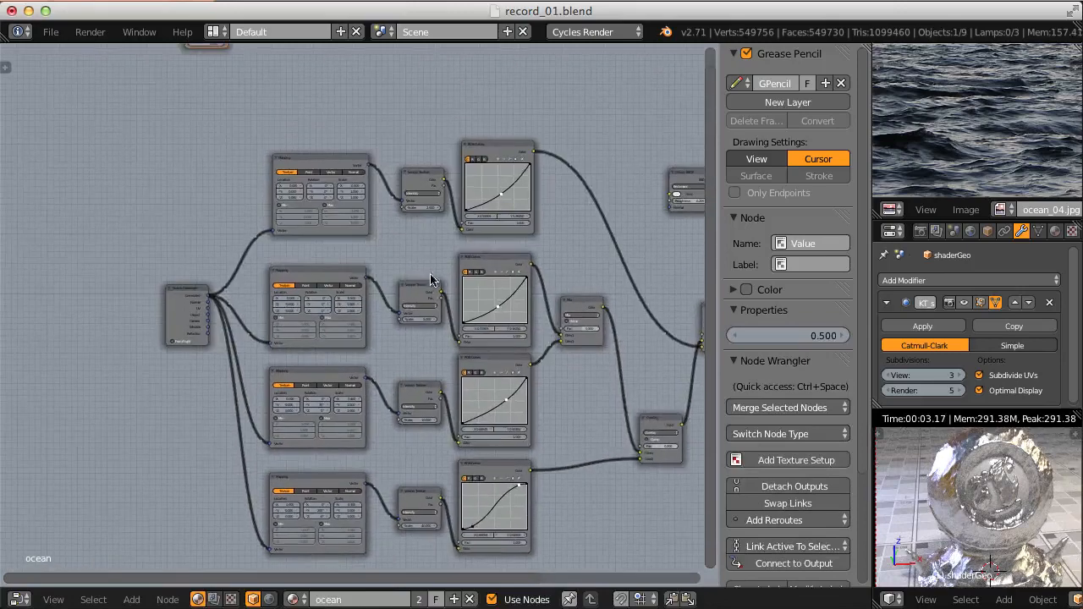
middle_click_drag(342, 67, 348, 302)
scroll(349, 302, "up", 8)
key("shift+a")
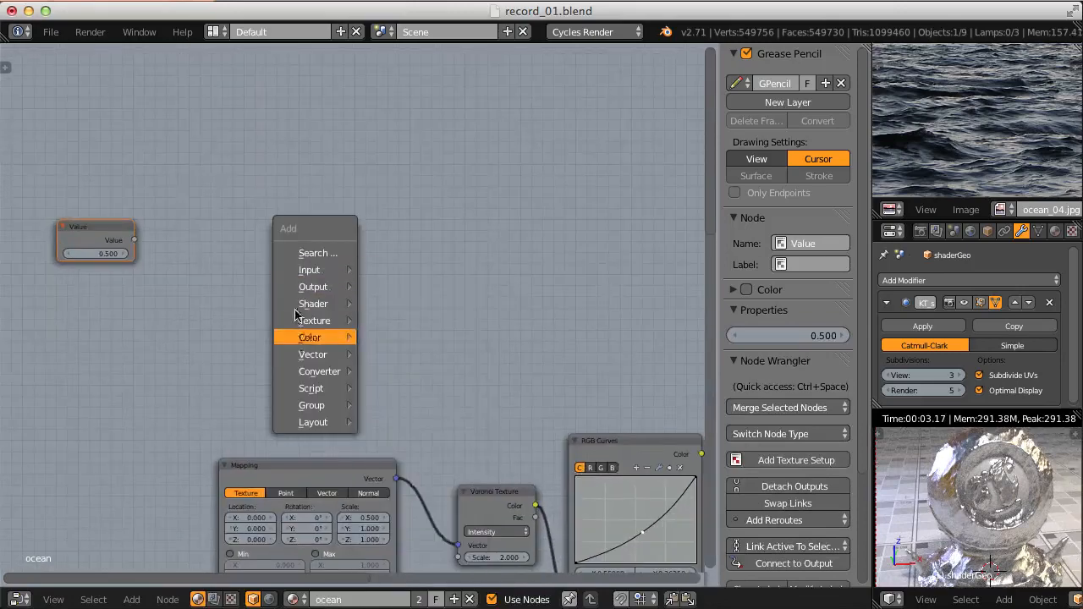
mouse_move(322, 371)
left_click(391, 367)
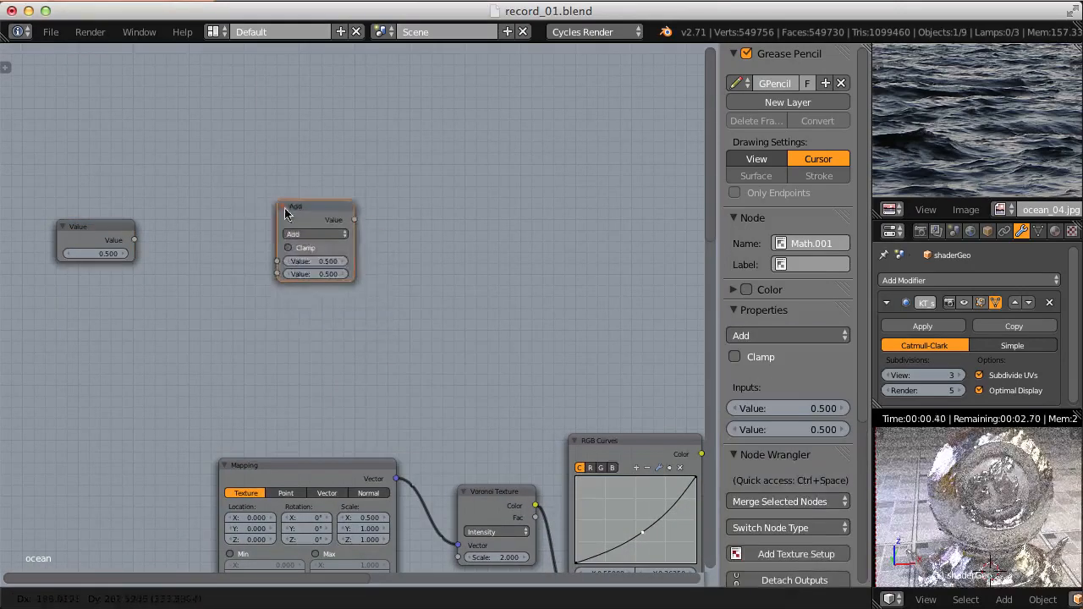
left_click(248, 199)
left_click(279, 220)
left_click(284, 246)
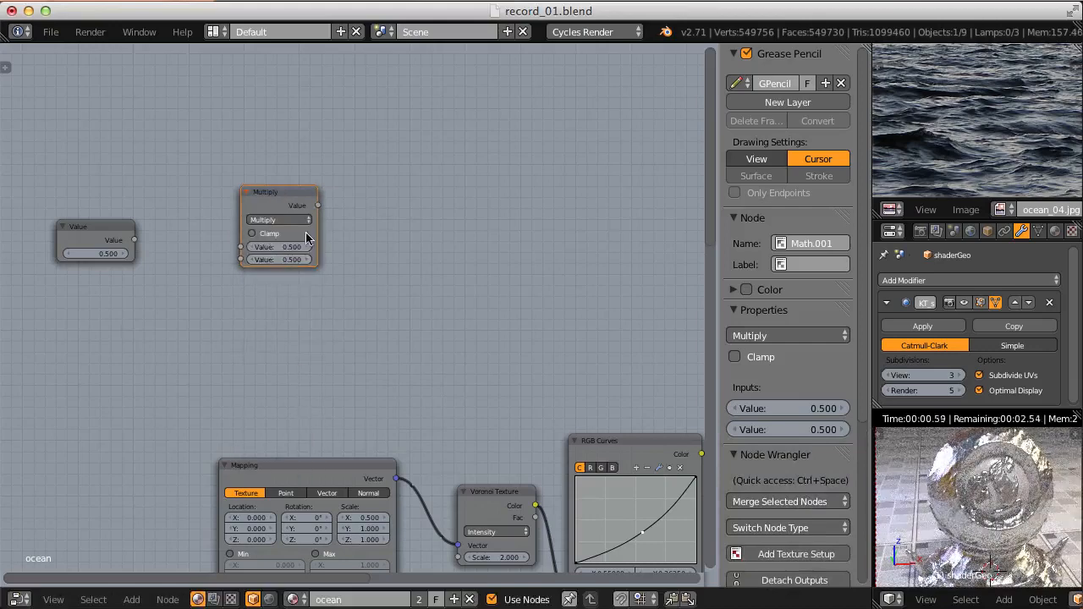
- Check the scales of the Voronoi Texture nodes, and set the new Multiply node's second value to 2
middle_click_drag(409, 342, 356, 121)
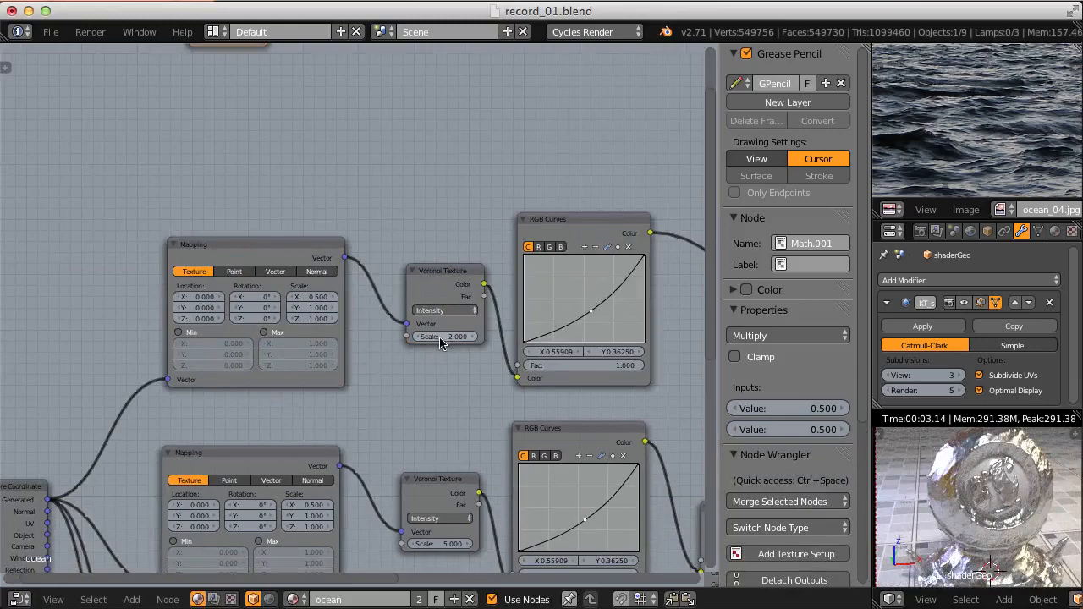
middle_click_drag(477, 424, 471, 243)
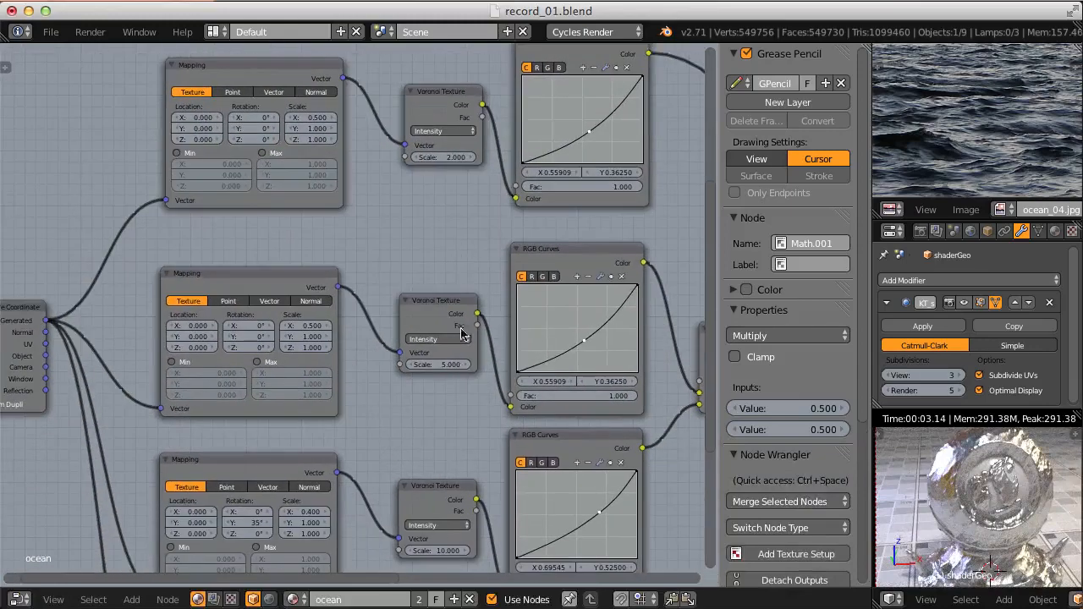
middle_click_drag(461, 335, 591, 478)
middle_click_drag(296, 156, 292, 583)
left_click_drag(380, 445, 394, 354)
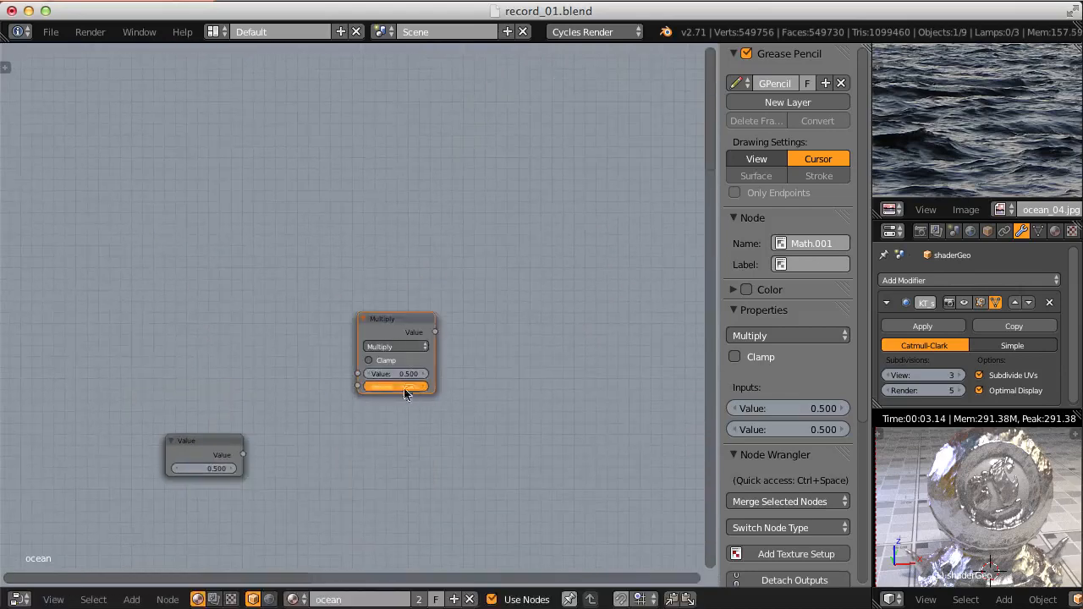
left_click(404, 389)
type("2")
key("Return")
- Connect the Value node's output to the new Multiply node's first input, and set the Value node to 1
middle_click_drag(403, 391, 384, 332)
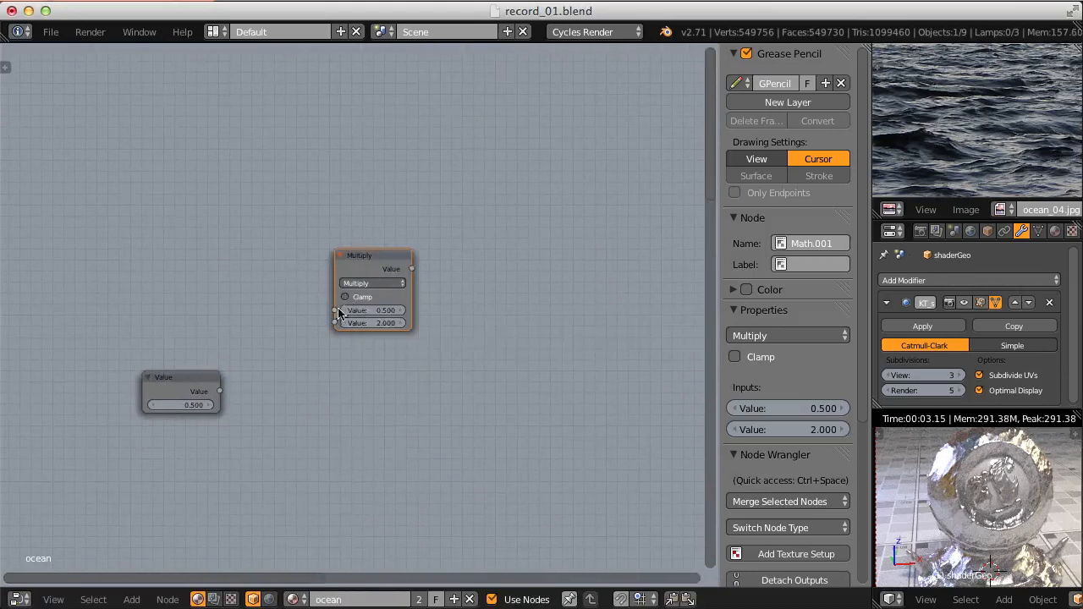
left_click_drag(336, 310, 219, 390)
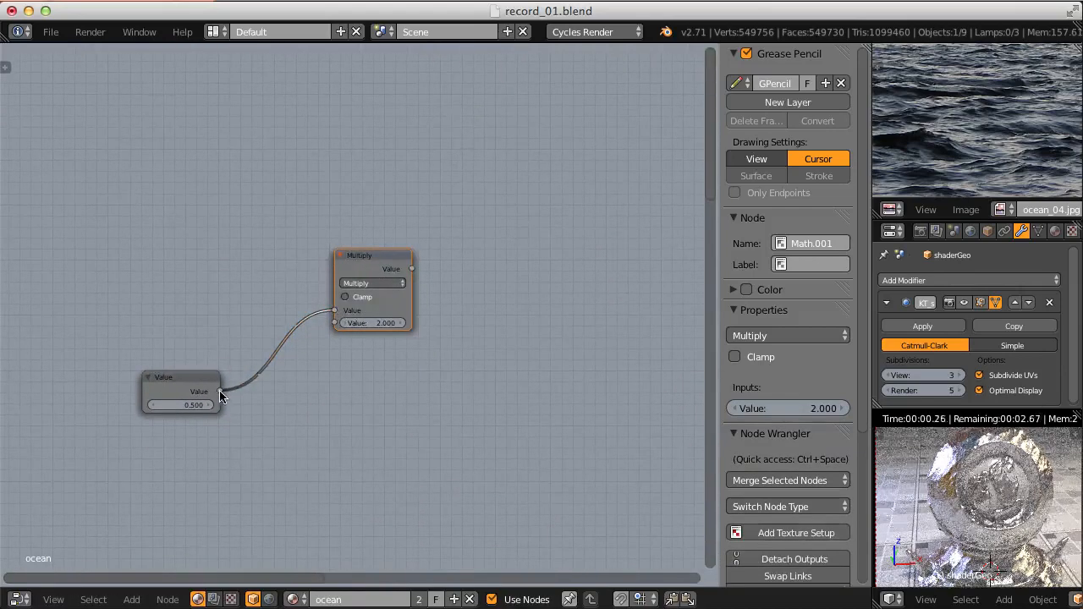
left_click(180, 405)
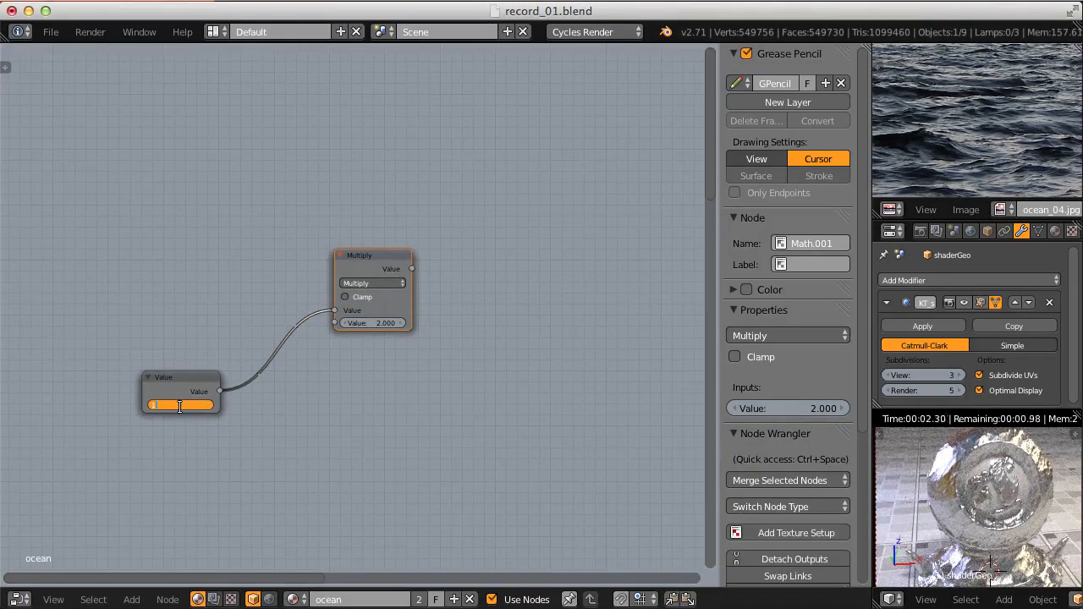
type("1")
key("Return")
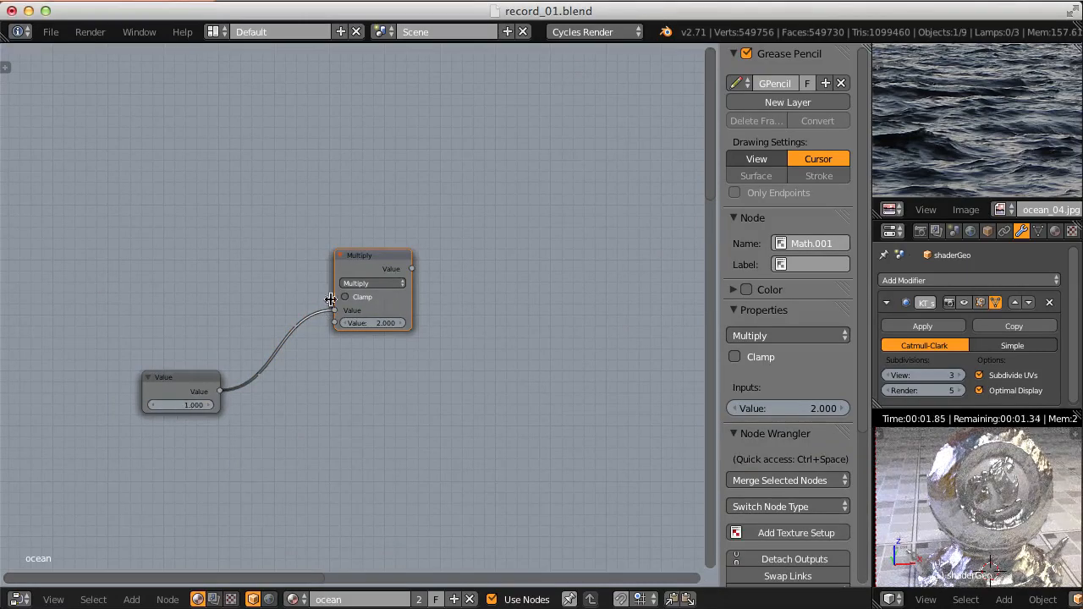
- Collapse the Multiply node, duplicate it three times below itself with the Value link kept, and expand the first duplicate
key("shift+d")
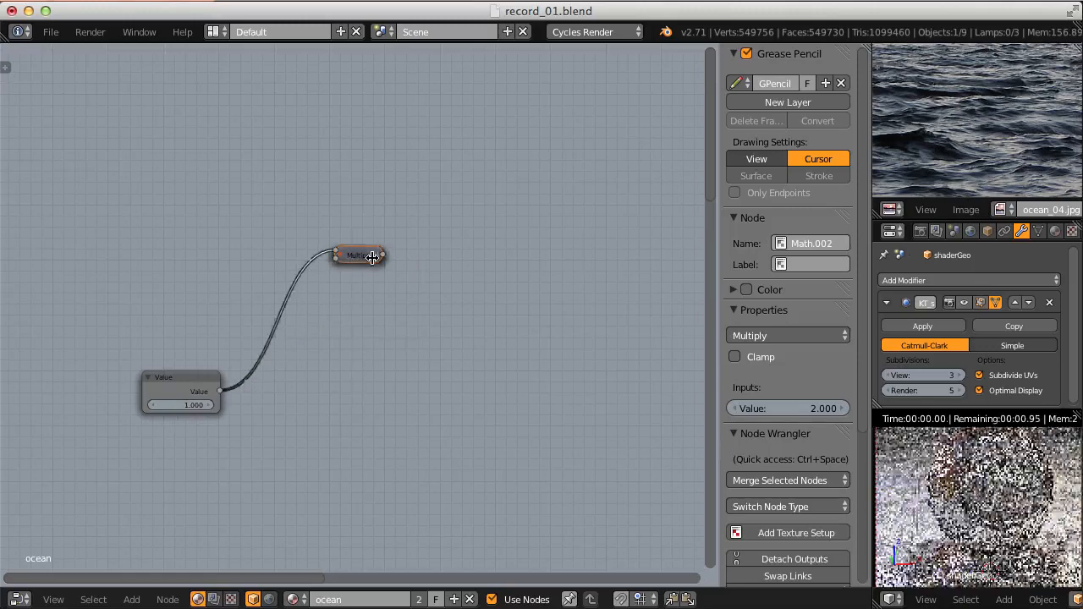
left_click(373, 288)
key("shift+d")
left_click(375, 321)
key("shift+d")
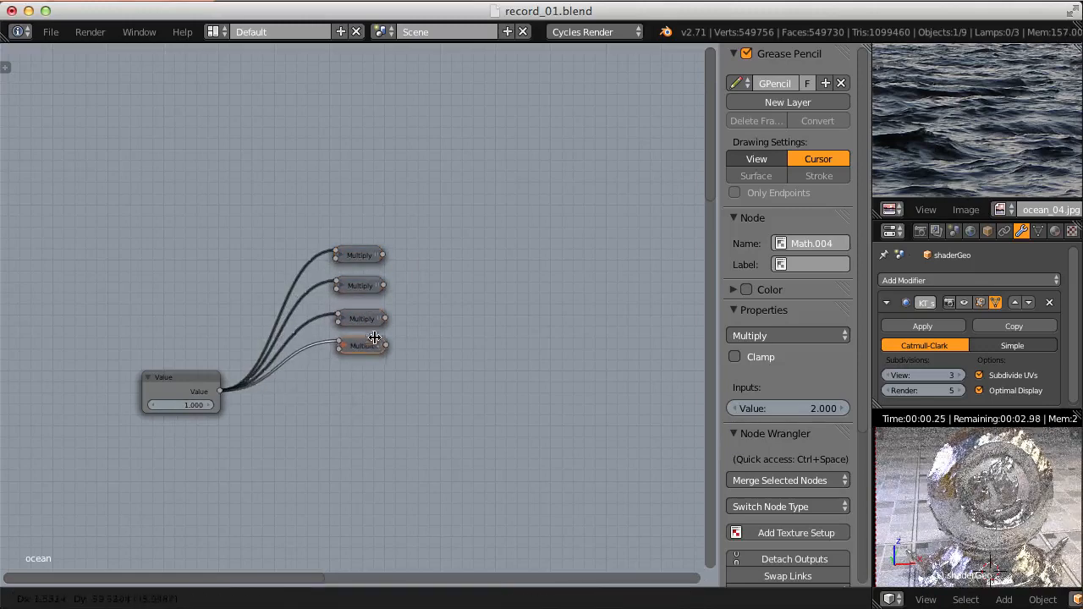
left_click(374, 349)
left_click(342, 287)
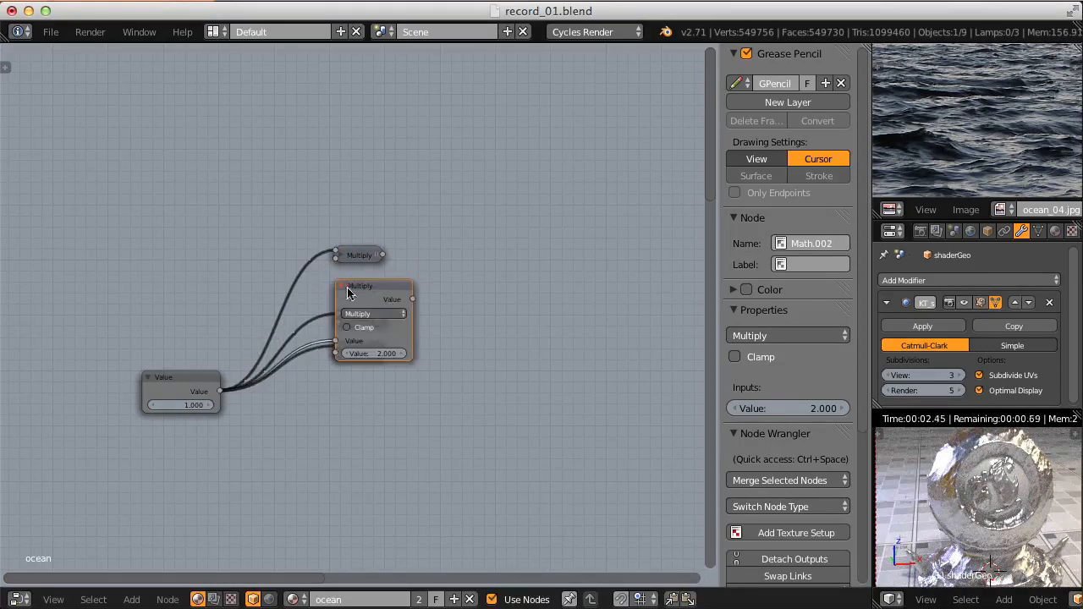
- Confirm the first duplicate Multiply node's second value and collapse it, and set the second duplicate's value to 10 and collapse it
left_click(371, 353)
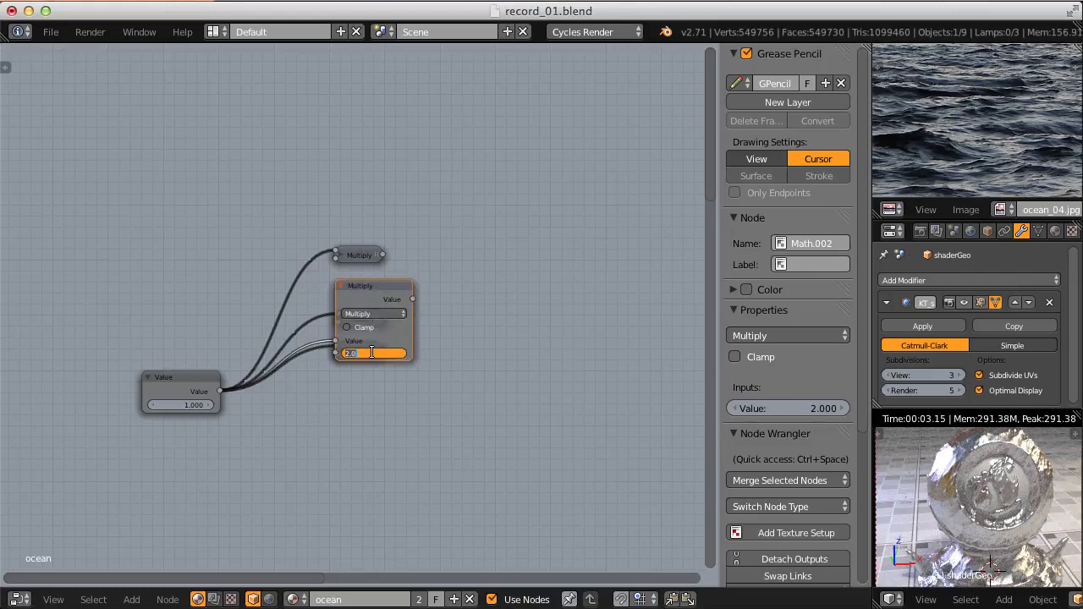
key("Return")
left_click(342, 286)
left_click(342, 317)
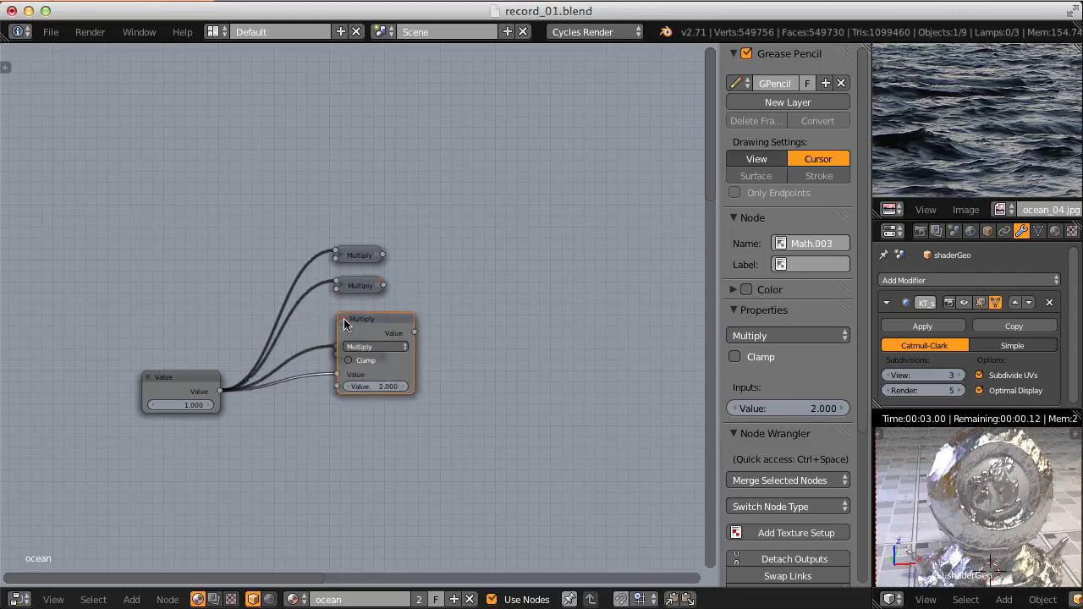
left_click(373, 386)
type("10")
key("Return")
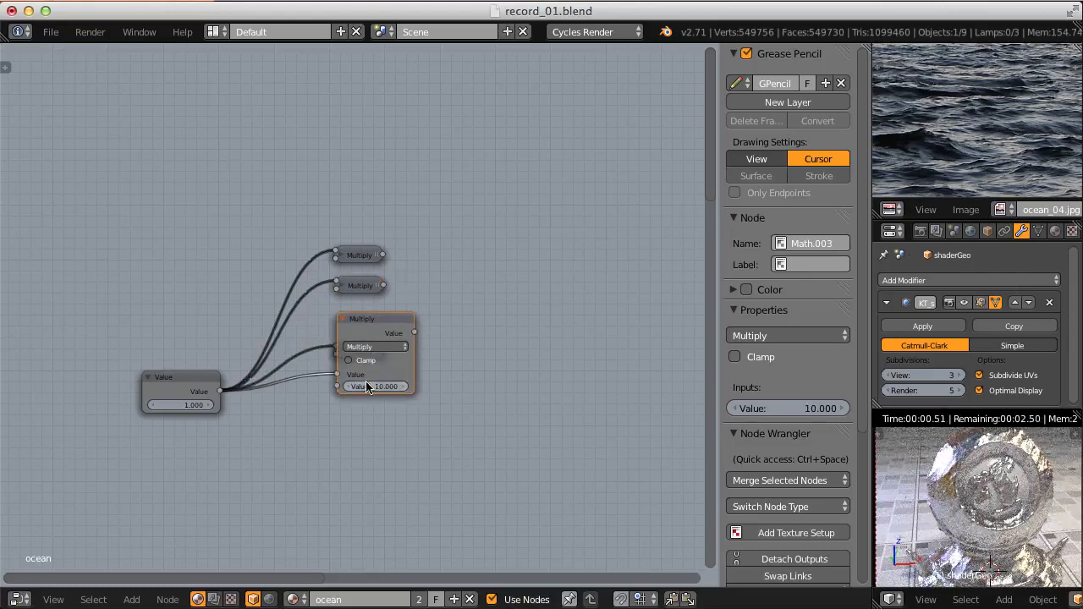
left_click(342, 319)
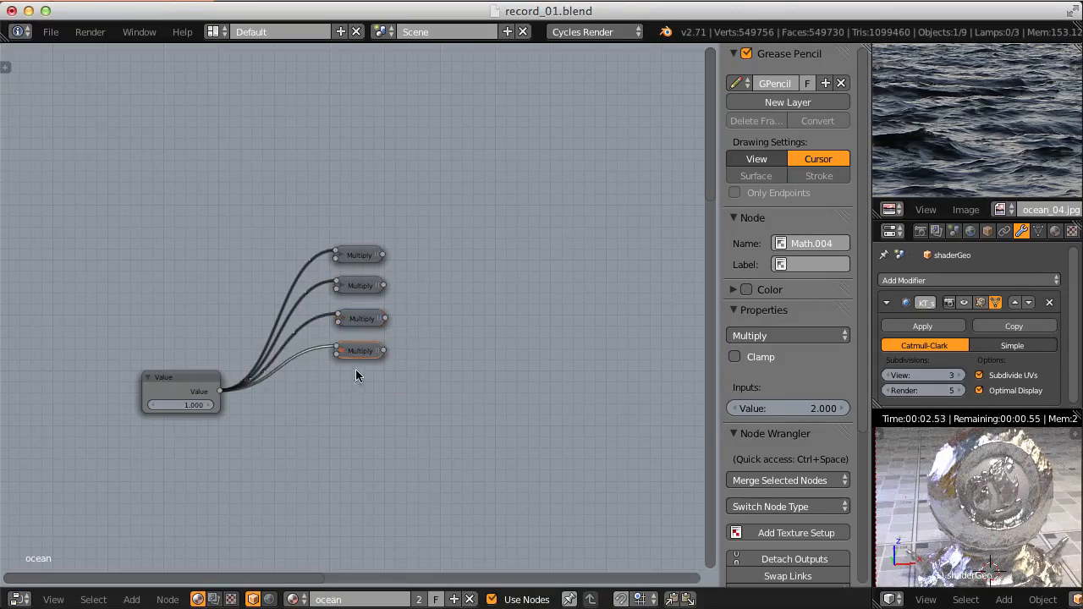
- Expand the last duplicate Multiply node, set its second value to 40, and collapse it again
left_click(342, 352)
left_click(361, 418)
type("40")
key("Return")
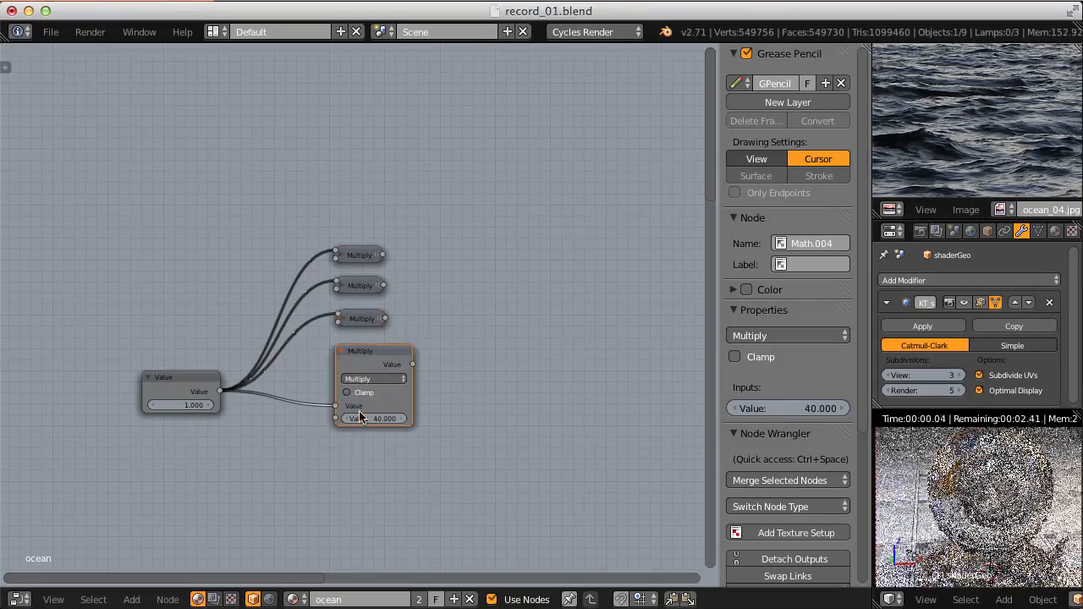
left_click(341, 351)
- Connect the uppermost Multiply output to the first Voronoi Texture's Scale input, and move the four Multiply nodes lower than the Value node
scroll(340, 223, "down", 2)
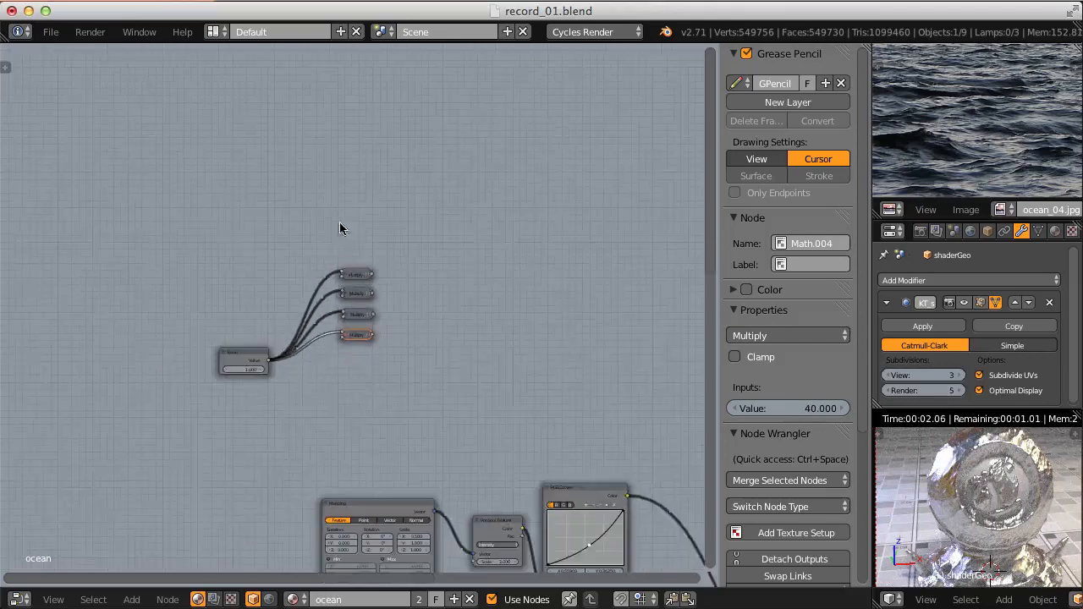
middle_click_drag(400, 343, 310, 227)
scroll(309, 233, "up", 1)
left_click_drag(269, 132, 389, 474)
middle_click_drag(364, 318, 342, 226)
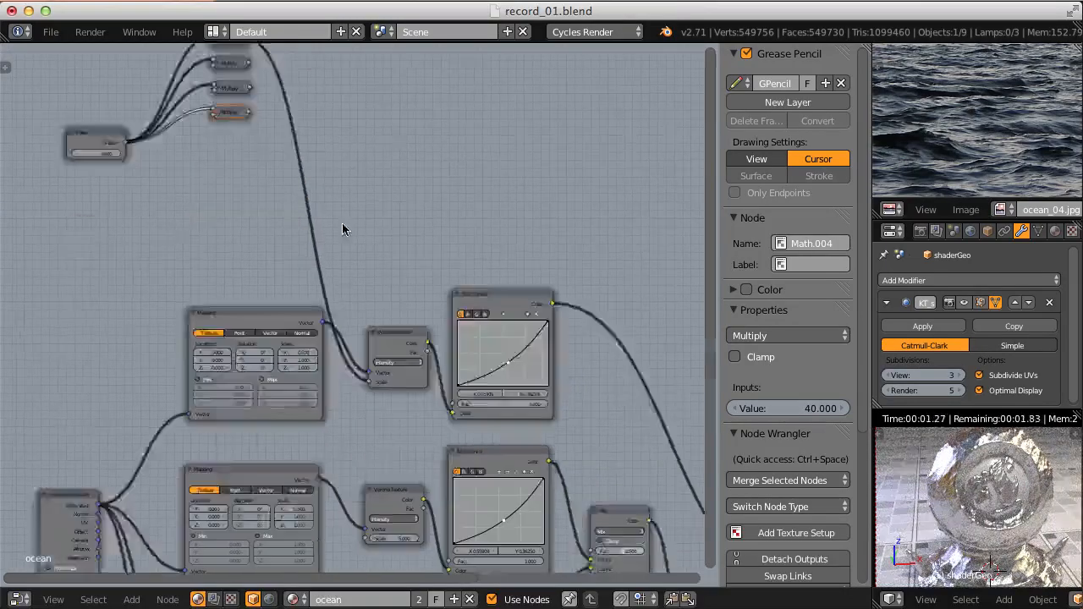
left_click_drag(292, 134, 219, 48)
left_click_drag(229, 90, 250, 232)
- Connect the remaining three Multiply outputs, in order, to the Scale inputs of the second, third and fourth Voronoi Texture nodes
scroll(310, 254, "down", 1)
middle_click_drag(310, 254, 303, 167)
left_click_drag(270, 127, 356, 432)
left_click_drag(270, 150, 356, 561)
scroll(358, 453, "down", 1)
middle_click_drag(358, 453, 353, 324)
left_click_drag(277, 59, 347, 535)
middle_click_drag(277, 61, 304, 186)
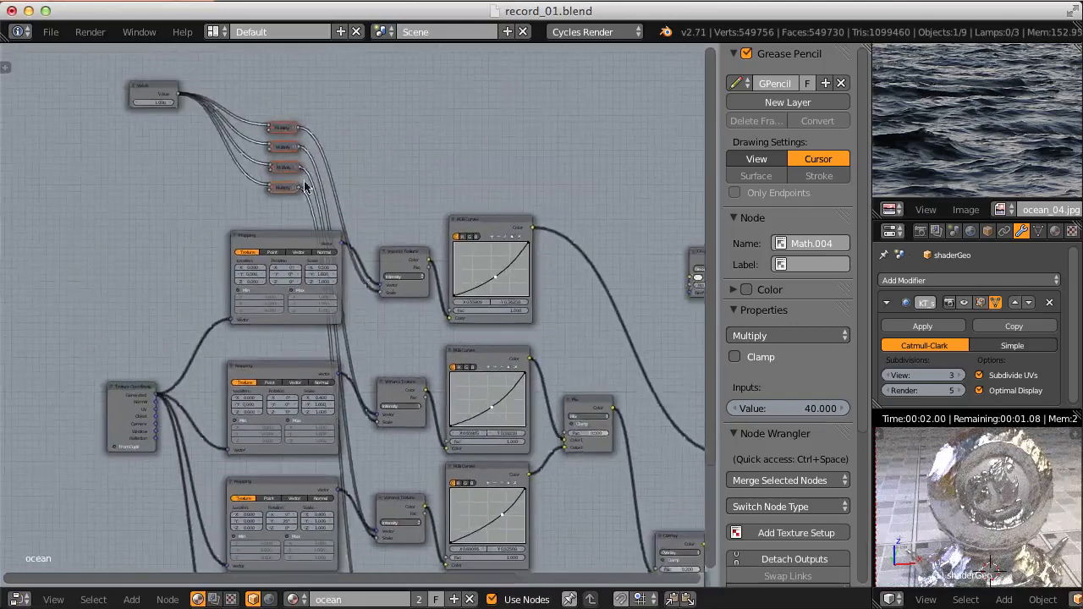
- Set the Value node to 0.5 and refresh the rendered preview of the totem to test the smaller wave scale
middle_click_drag(215, 65, 349, 298)
scroll(349, 303, "up", 4)
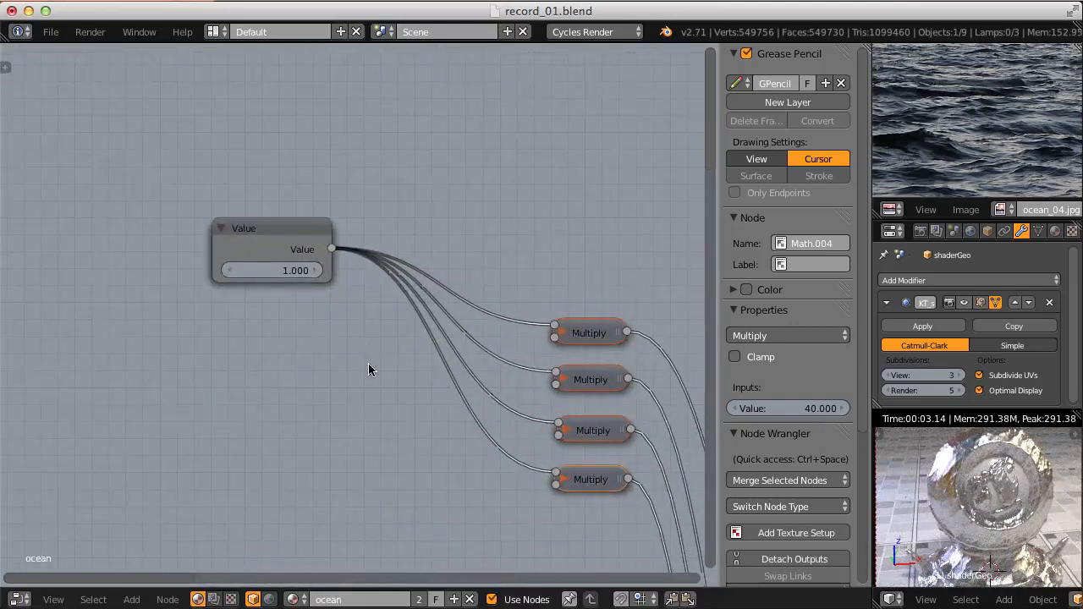
middle_click_drag(278, 315, 259, 363)
scroll(256, 289, "down", 1)
scroll(255, 292, "up", 2)
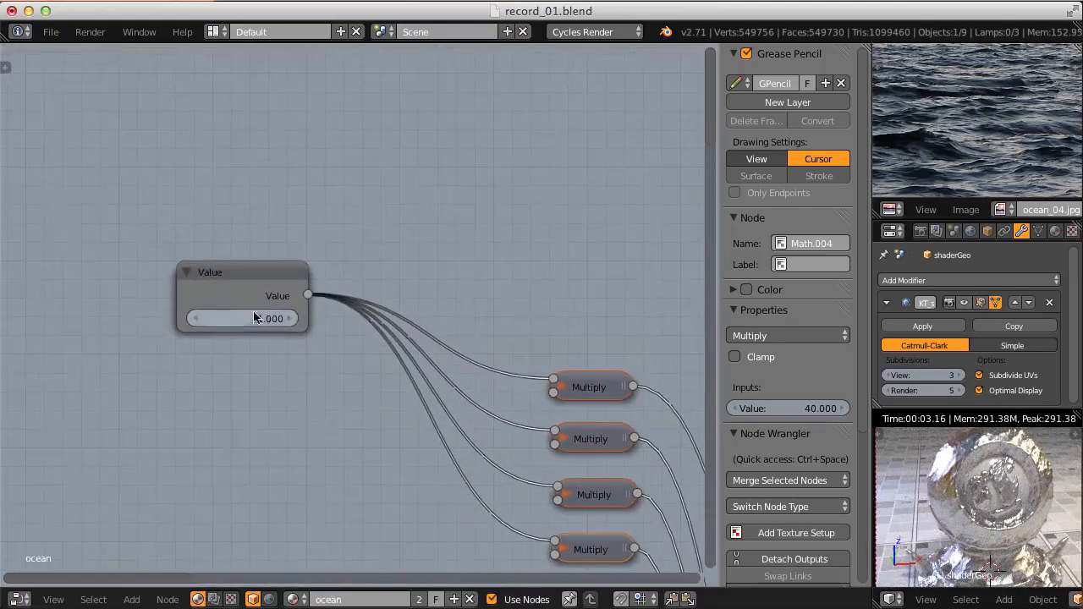
left_click(254, 318)
type("0.5")
key("Return")
key("shift+z")
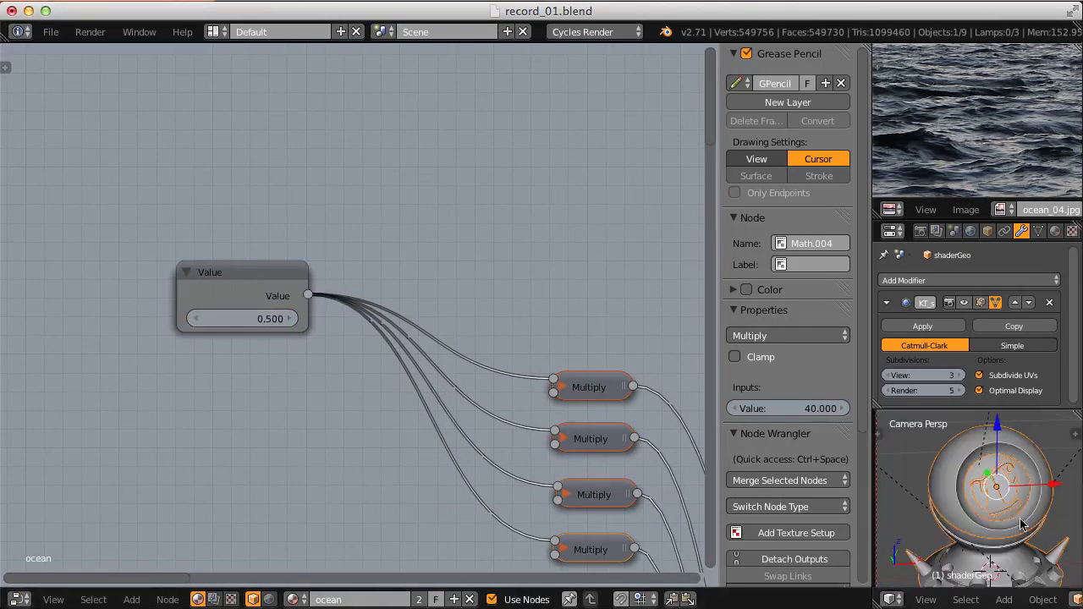
key("shift+z")
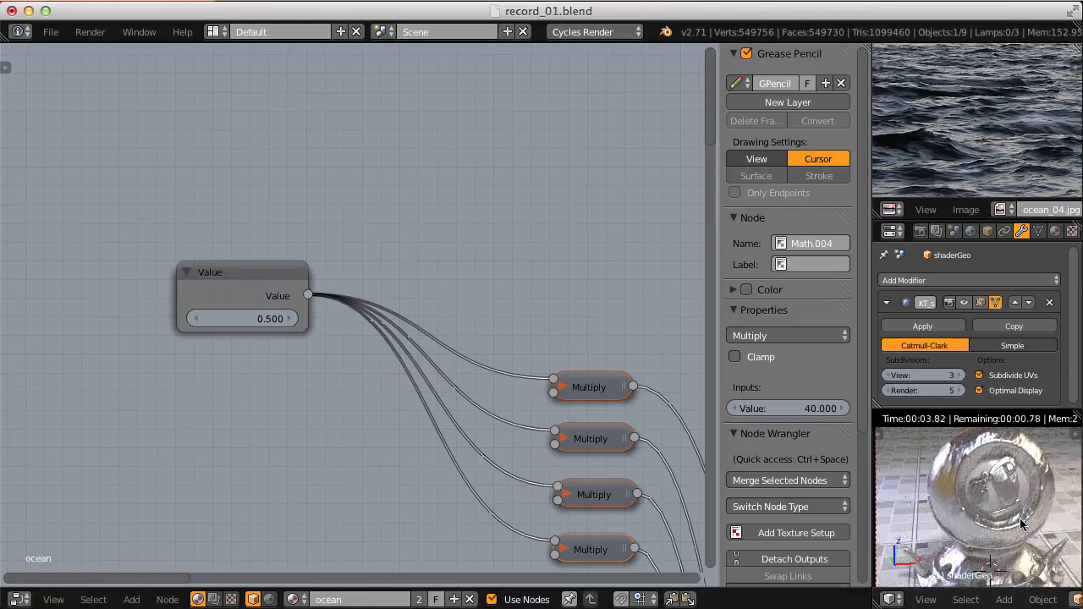
- Set the Value node to 3, refresh the totem's rendered preview to test the scale, and return the viewport to solid shading
left_click(252, 316)
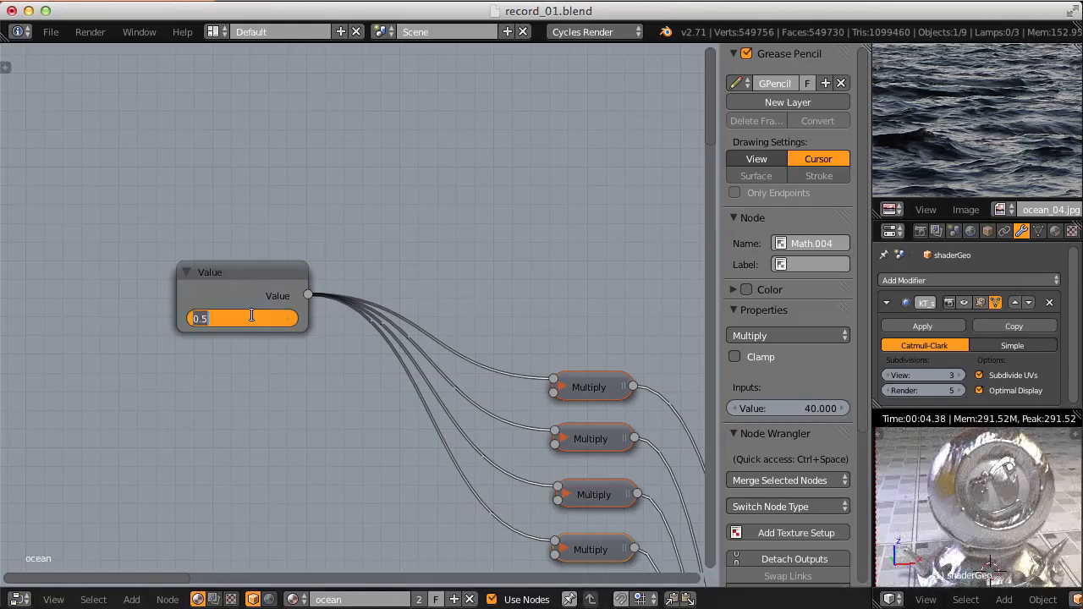
type("3")
key("Return")
key("shift+z")
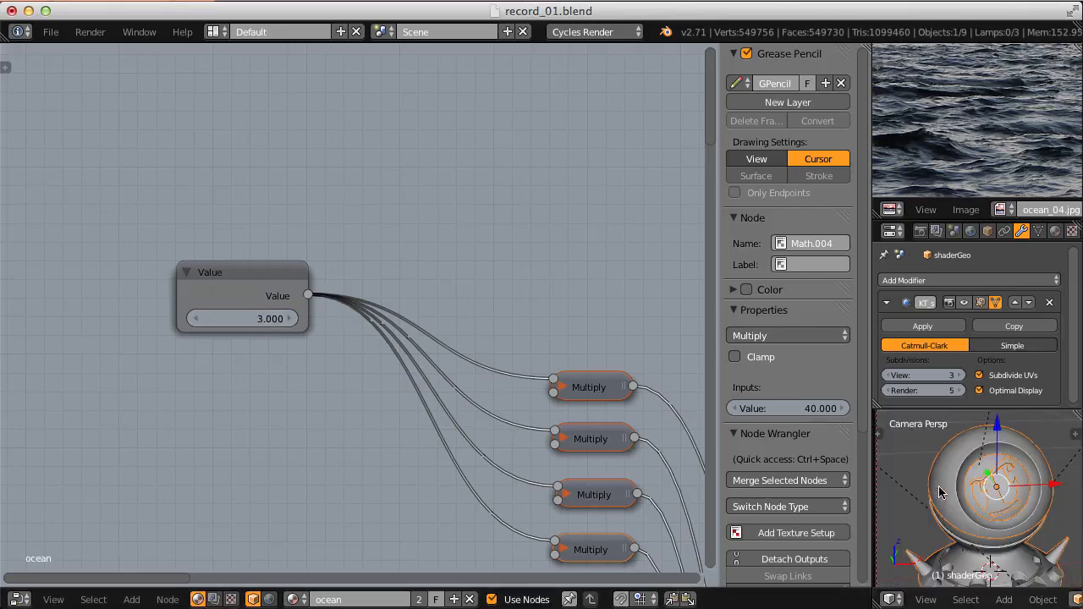
key("shift+z")
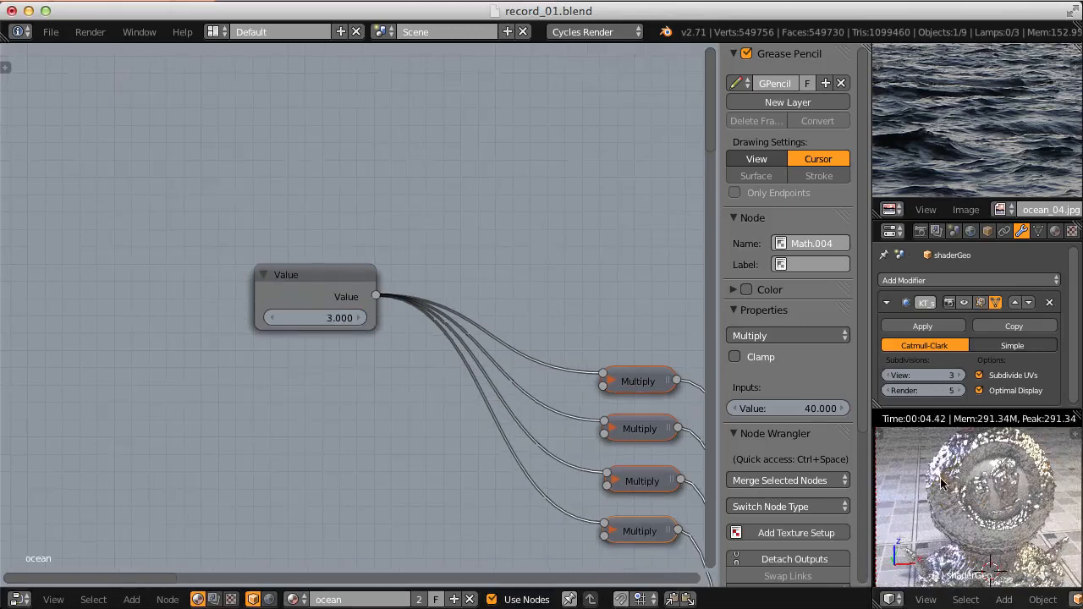
key("shift+z")
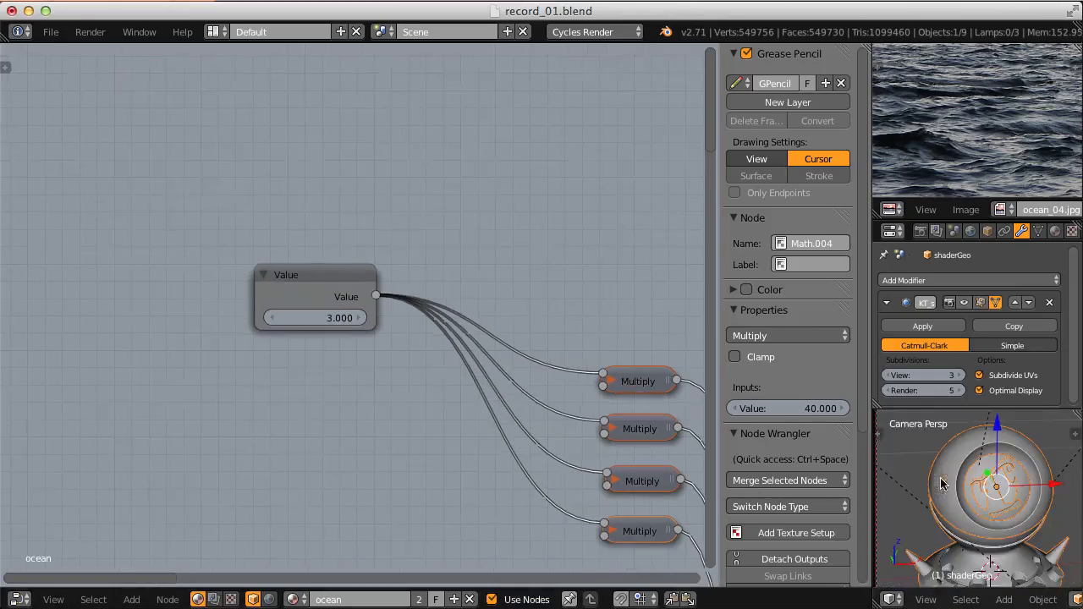
left_click(322, 313)
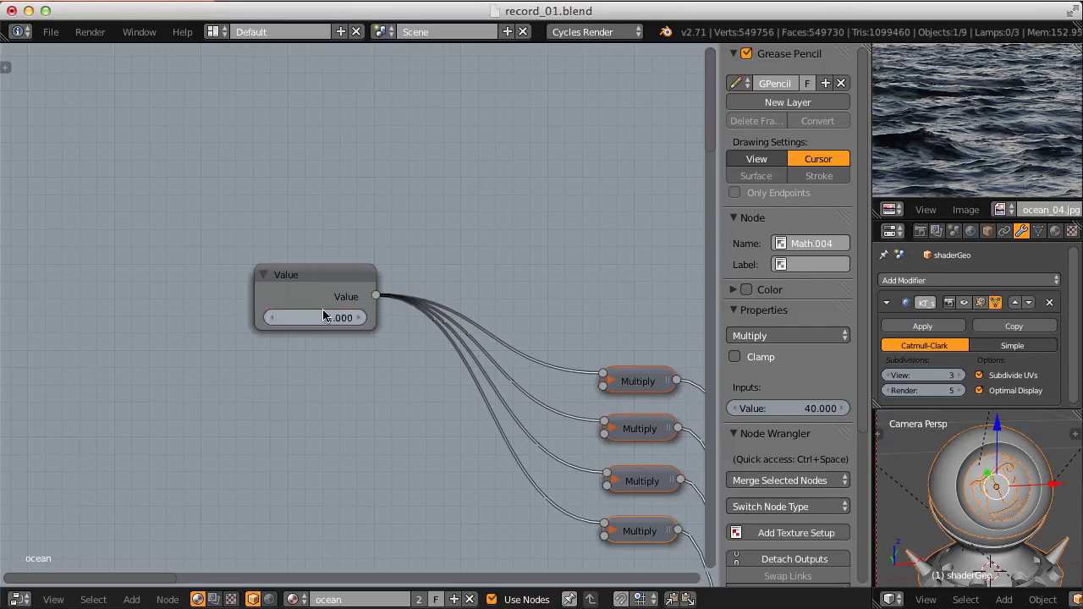
- Select every displacement node from the Value and Texture Coordinate nodes through the final Multiply, and move them away from the Material Output
scroll(394, 279, "down", 14)
middle_click_drag(657, 579, 423, 338)
scroll(401, 253, "down", 5)
key("a")
key("b")
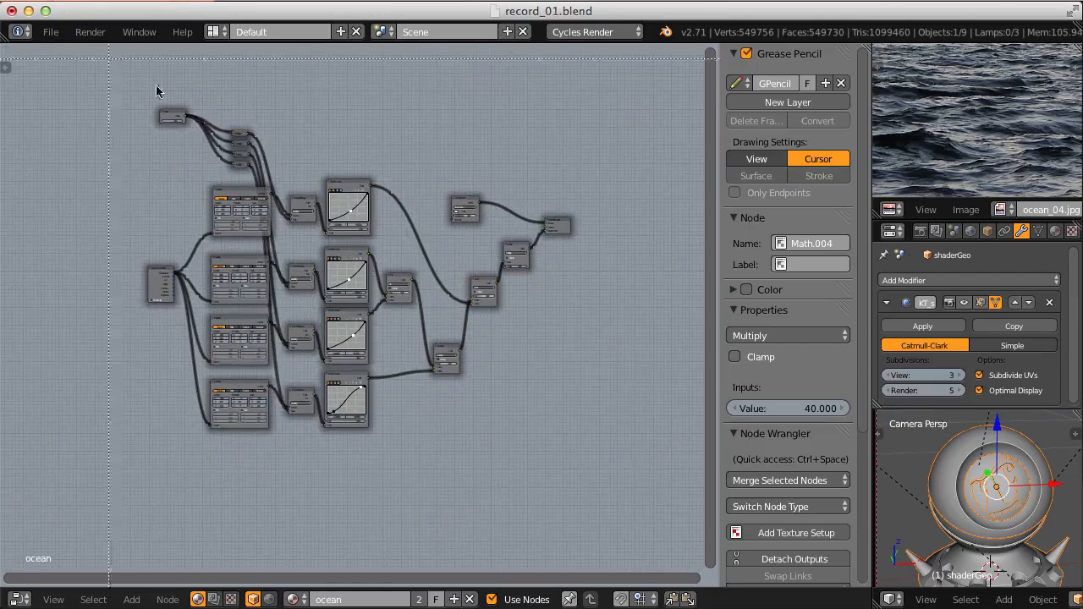
left_click_drag(156, 85, 397, 499)
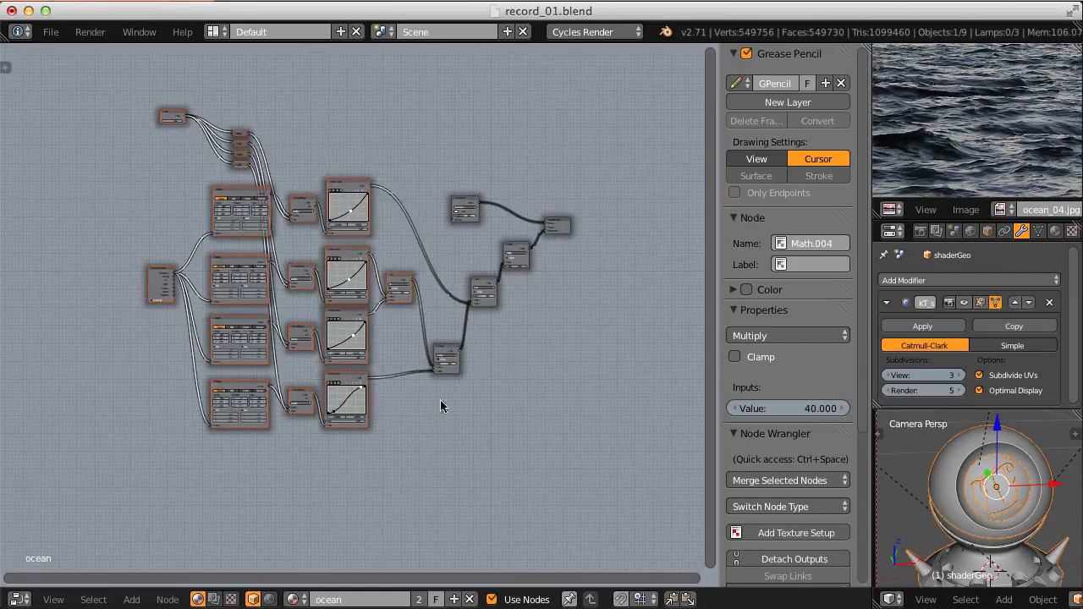
left_click(443, 354, "shift")
left_click(478, 285, "shift")
left_click(514, 247, "shift")
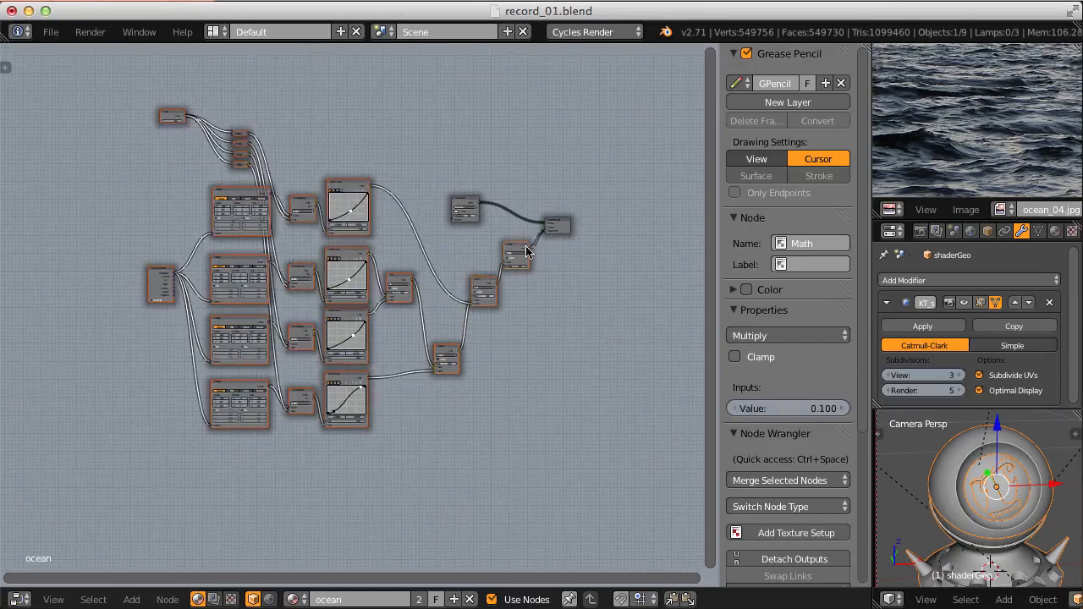
key("g")
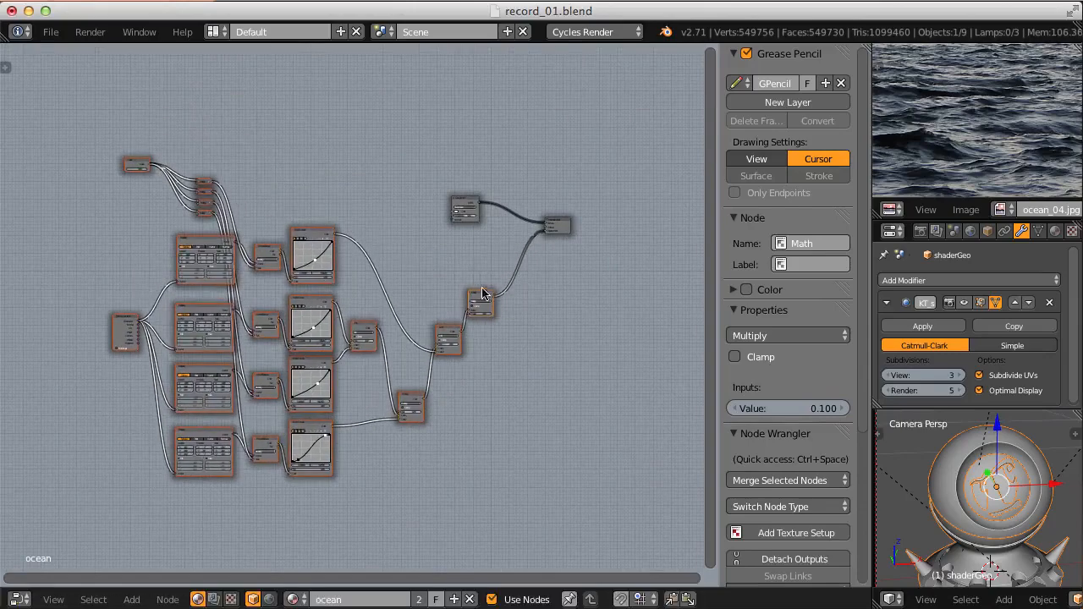
- Deselect the final Multiply node and move the remaining displacement nodes farther away from it
left_click(482, 294, "shift")
key("g")
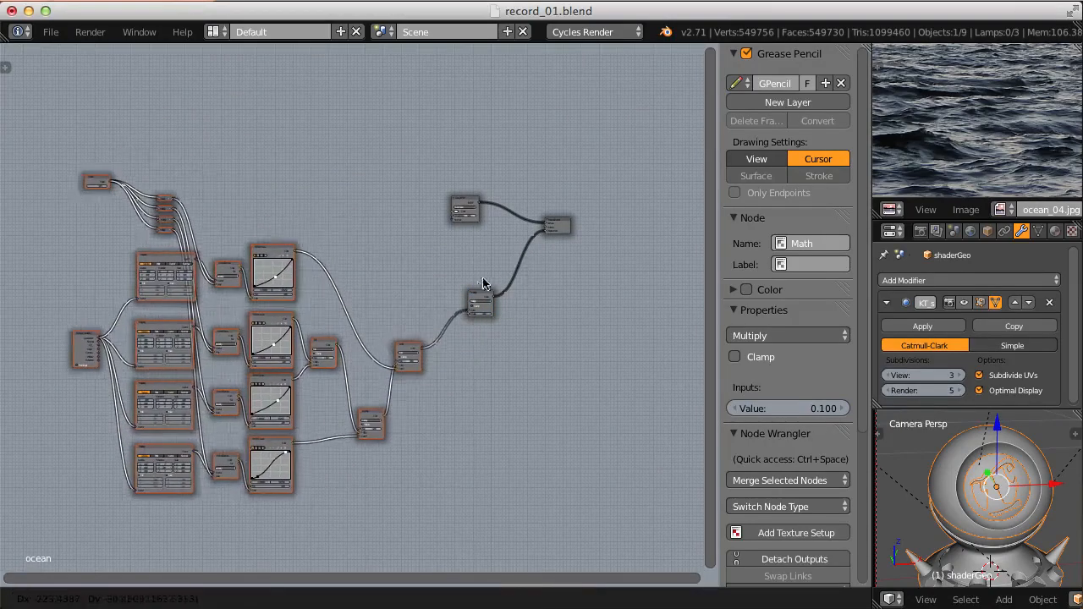
left_click(476, 285)
middle_click_drag(381, 296, 616, 221)
middle_click_drag(560, 193, 456, 263)
scroll(457, 279, "up", 1)
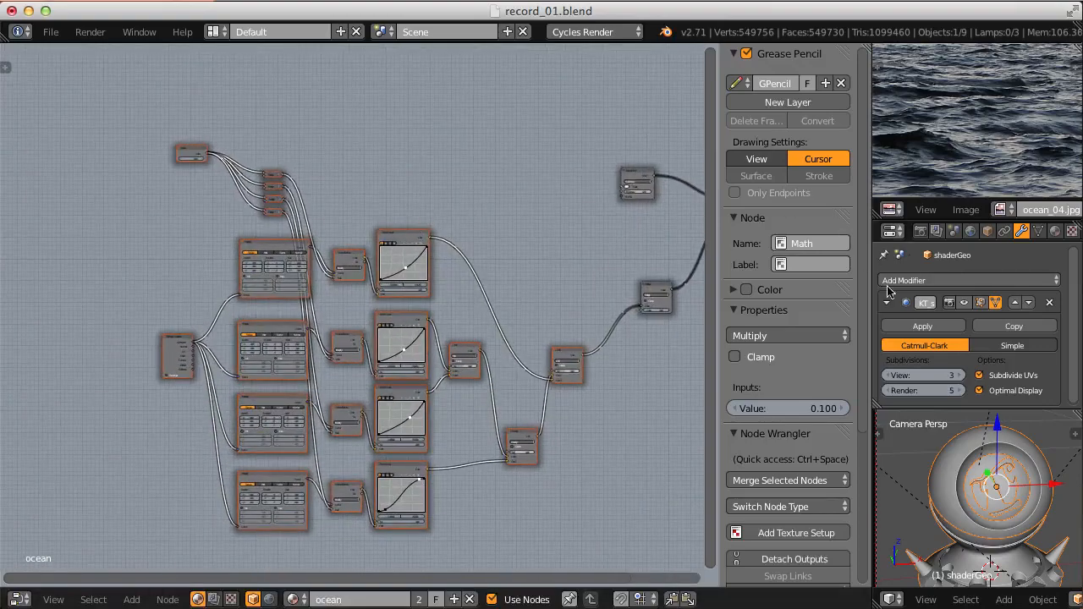
- Enclose the selected displacement nodes in a frame with Node Wrangler's Frame Selected, and move the frame away from the final Multiply
scroll(864, 326, "down", 3)
scroll(863, 326, "down", 3)
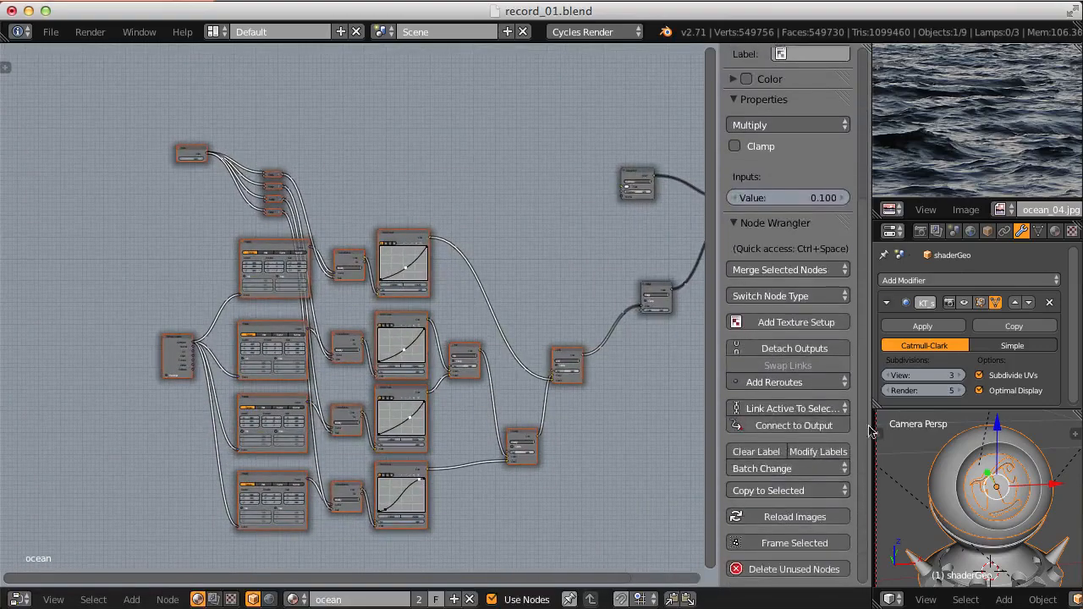
left_click(794, 544)
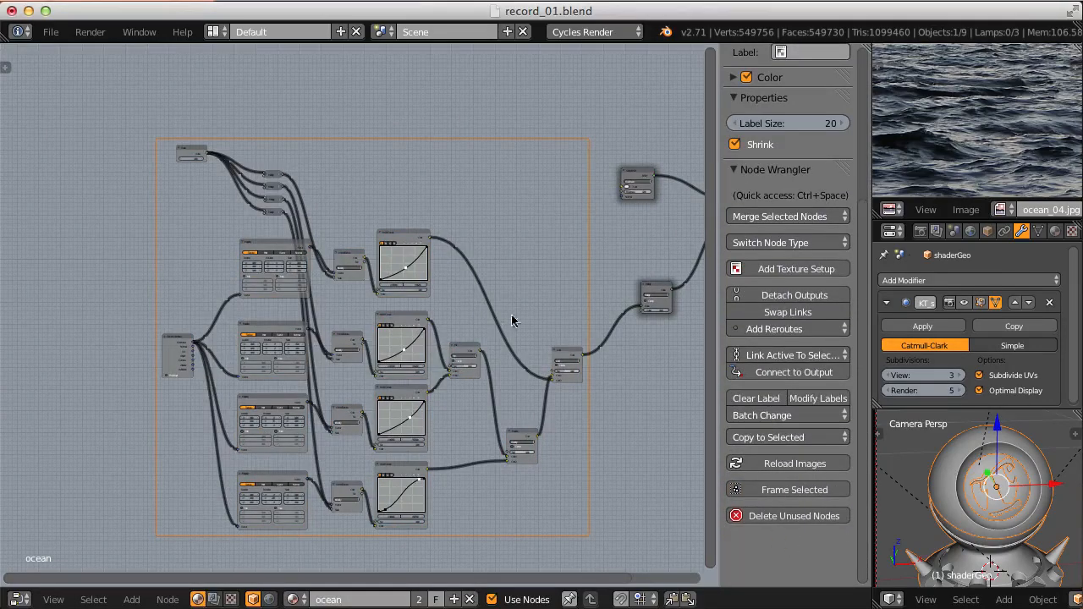
key("g")
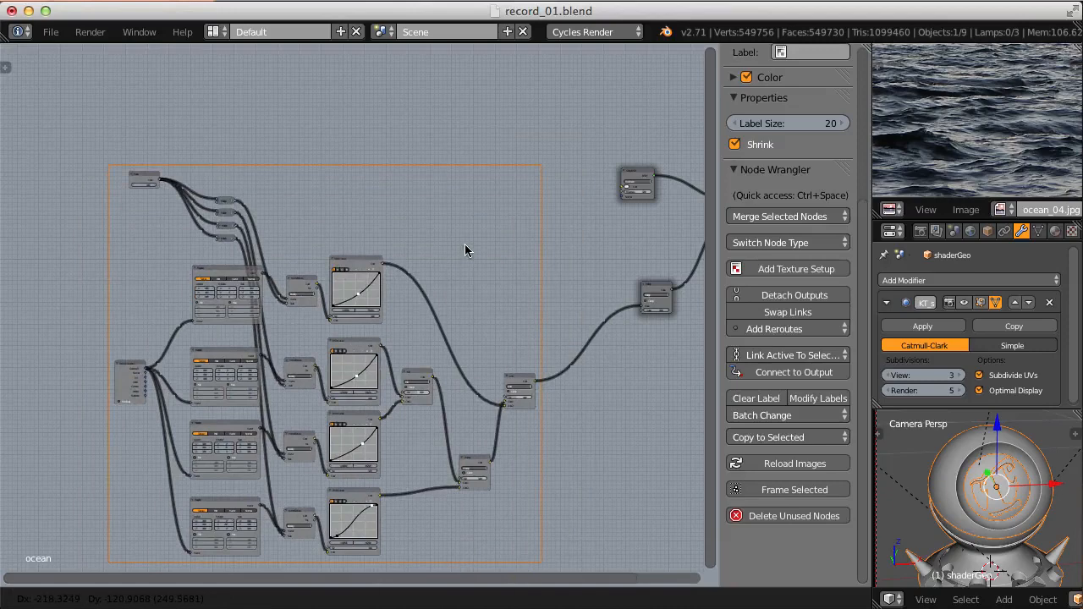
left_click(450, 310)
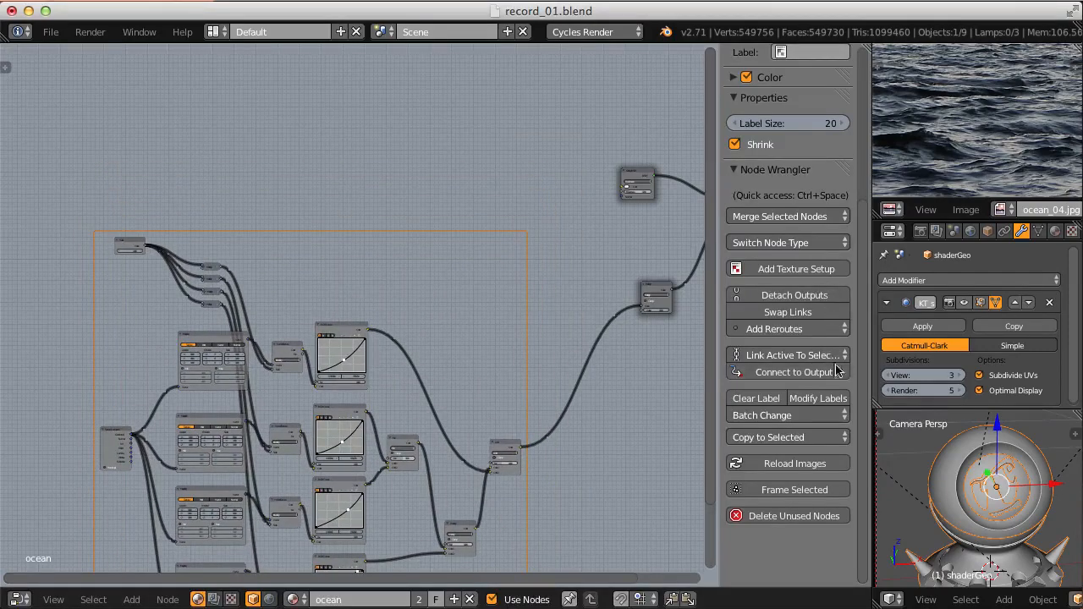
- Label the new frame DISPLACMENT
scroll(836, 371, "up", 5)
left_click(813, 245)
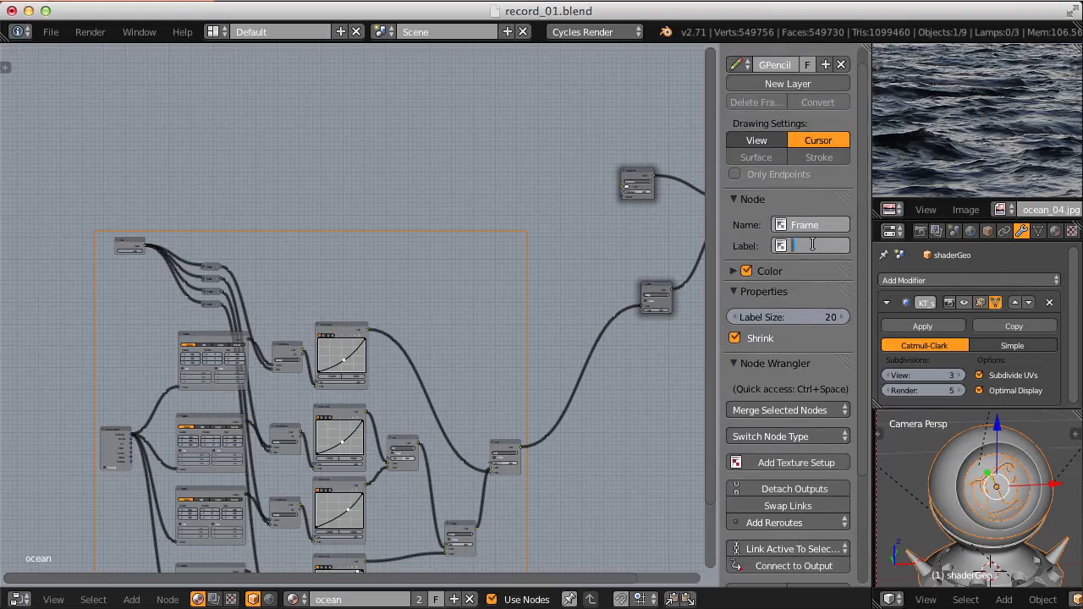
type("DISPLACMENT")
key("Return")
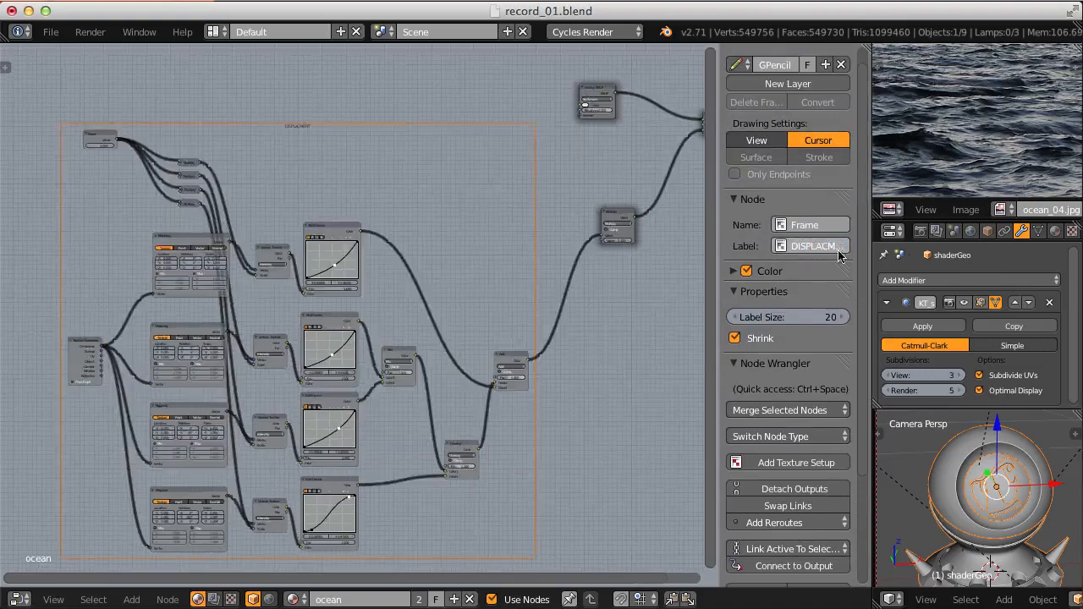
- Move the labelled frame up and closer to the final Multiply node
scroll(487, 288, "down", 5)
key("g")
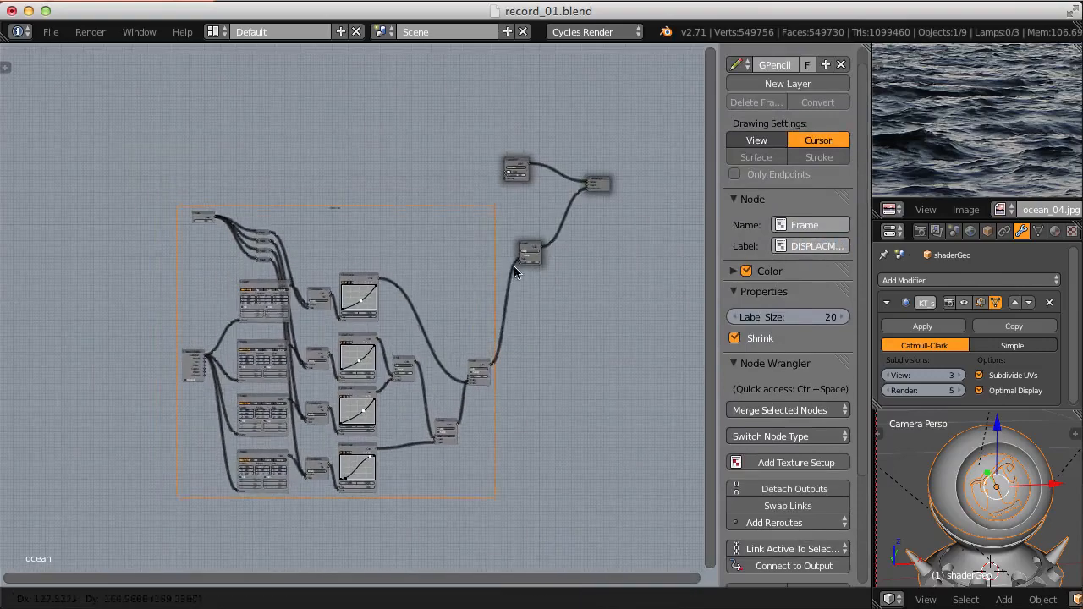
left_click(516, 268)
middle_click_drag(518, 267, 552, 235, "ctrl")
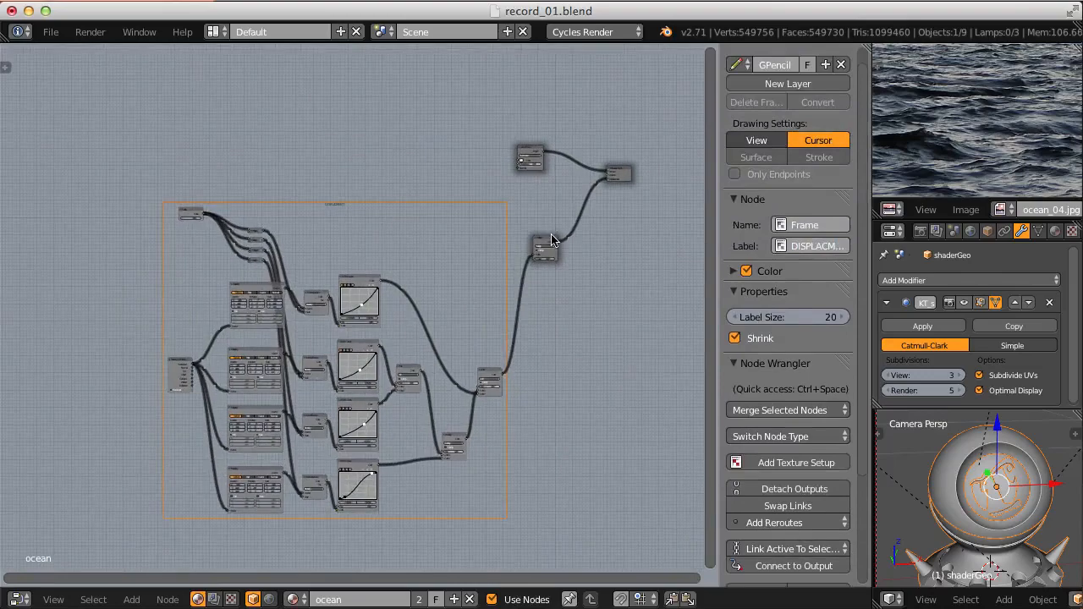